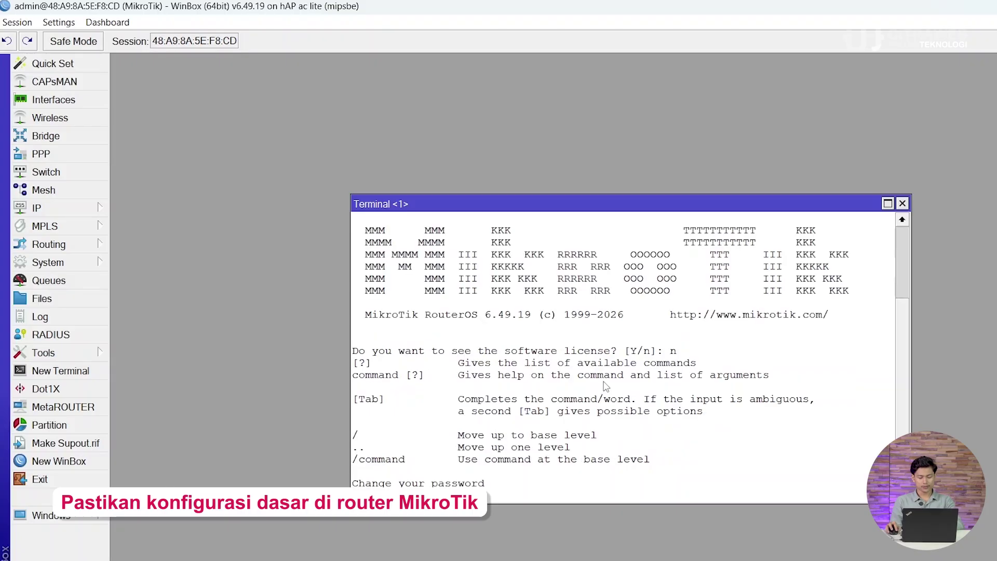
# Step: Skip the password change and ping 8.8.8.8 from the router terminal
pyautogui.hotkey('ctrl', 'c')
pyautogui.write('ping 8')
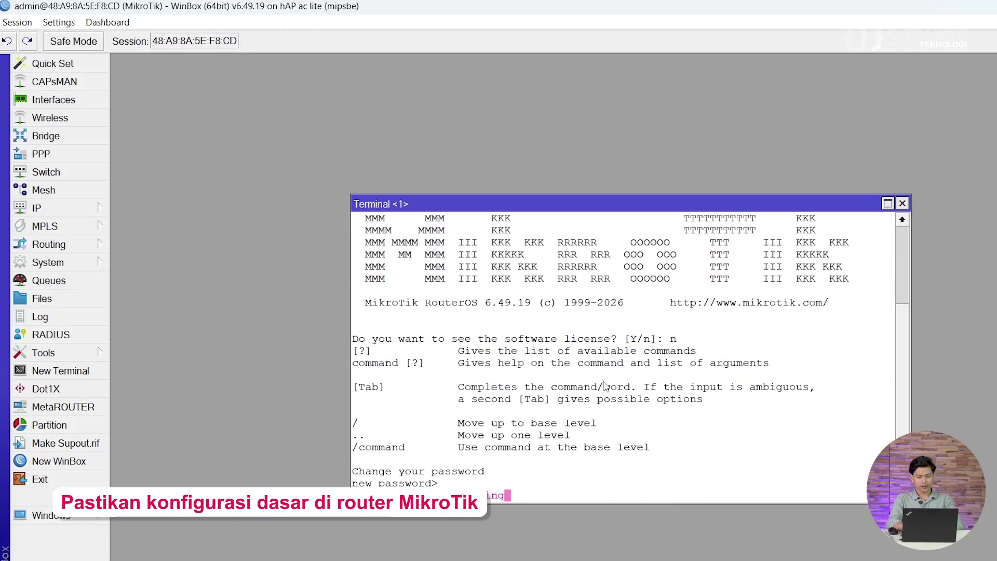
pyautogui.write('.8.8.8.')
pyautogui.press('Return')
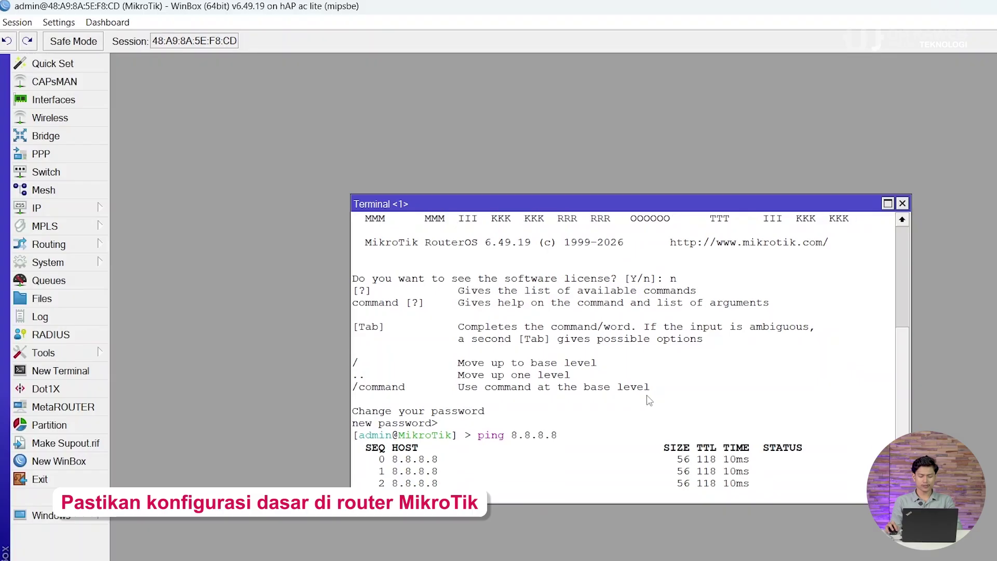
pyautogui.hotkey('ctrl', 'c')
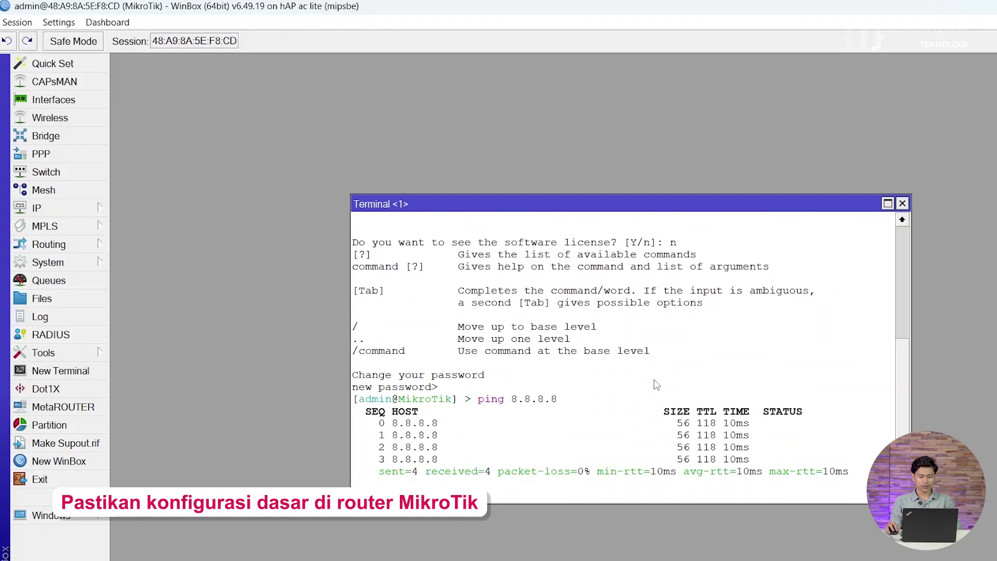
# Step: Ping youtube.com, stop it, and close the terminal
pyautogui.write('pinf')
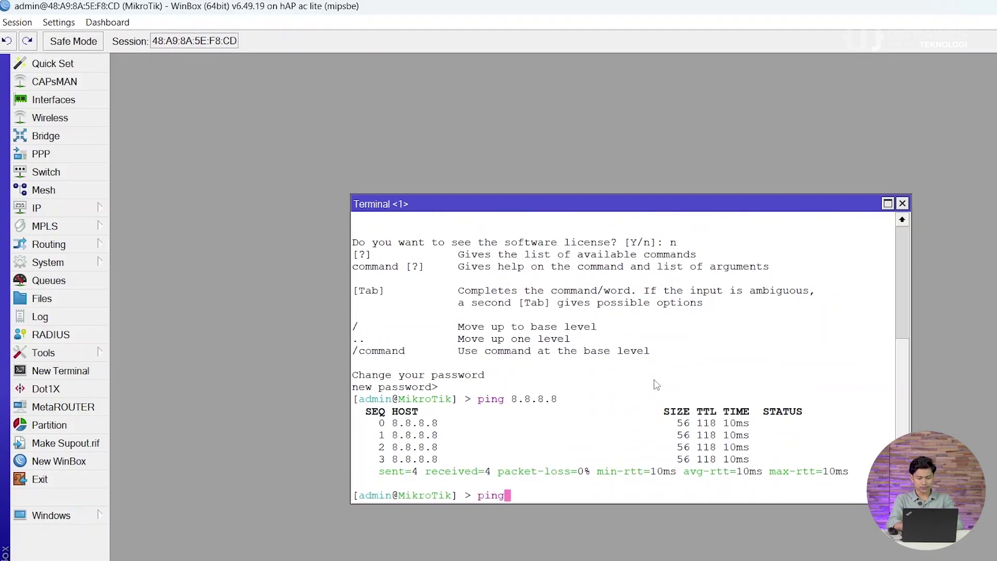
pyautogui.write(' yo')
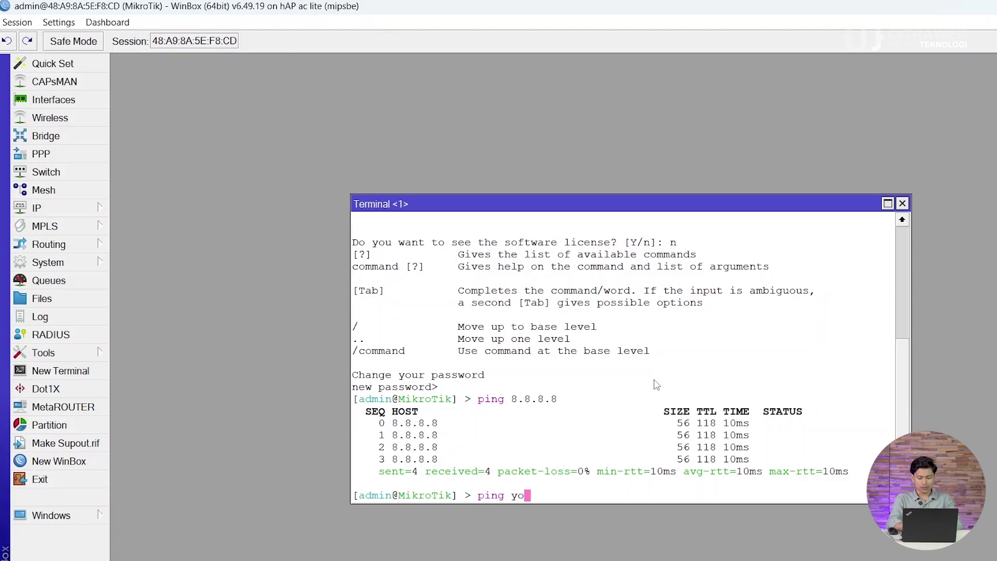
pyautogui.write('utube.com')
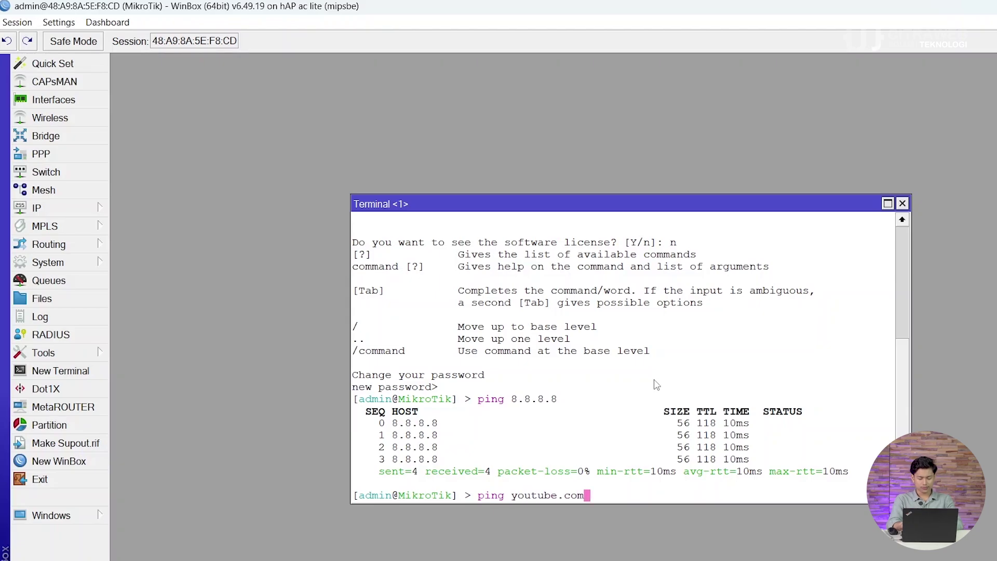
pyautogui.press('Return')
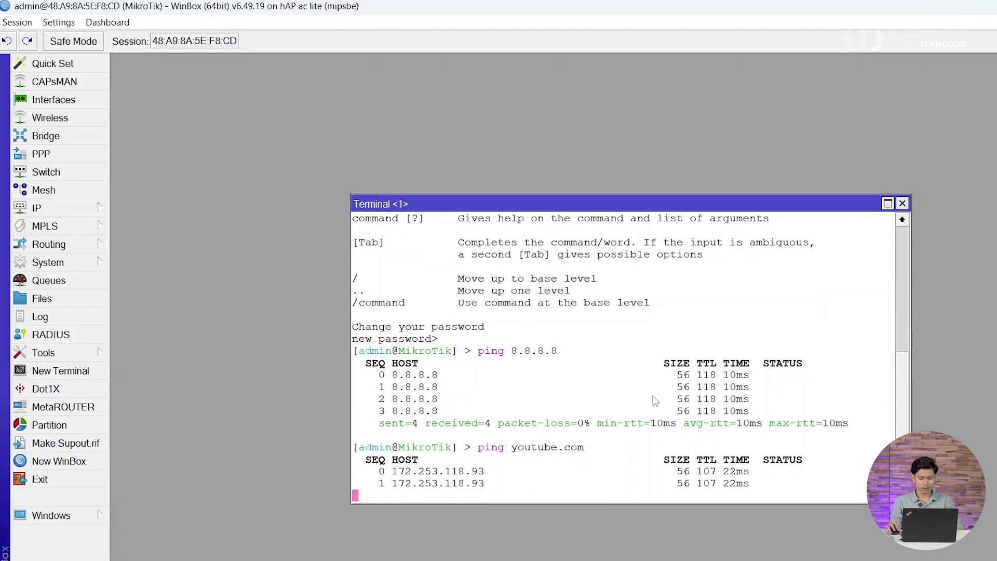
pyautogui.hotkey('ctrl', 'c')
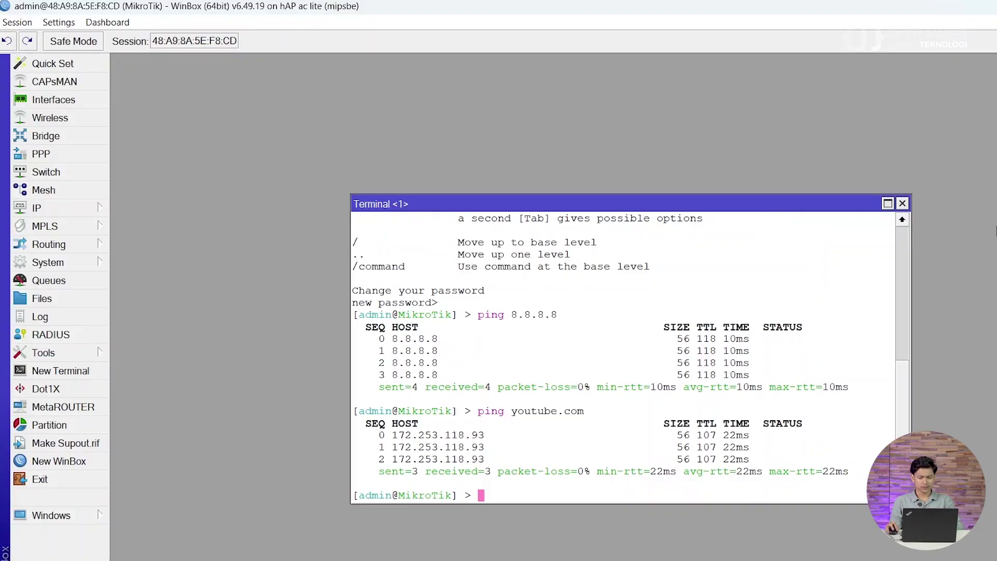
pyautogui.click(902, 203)
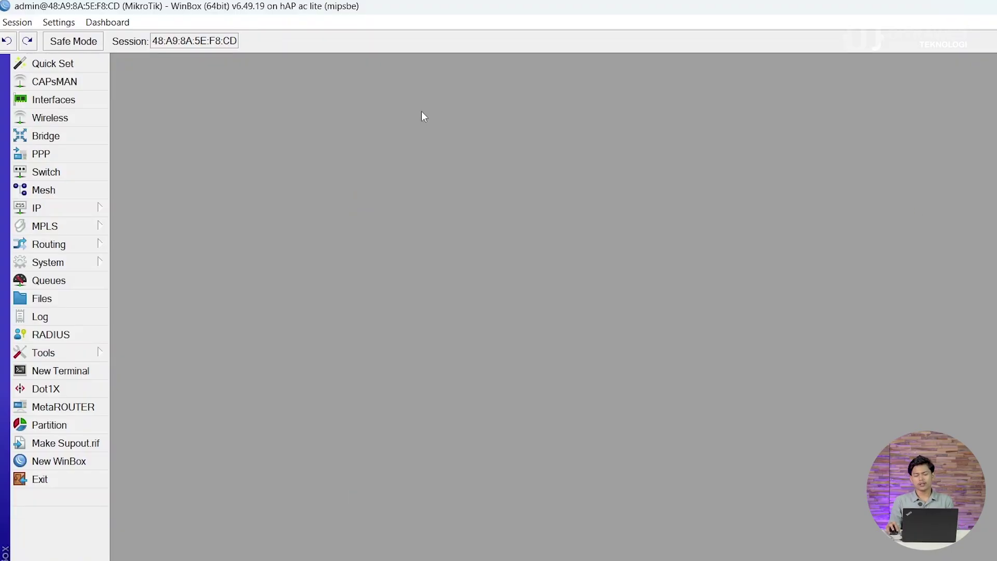
# Step: Add IP address 172.16.1.1/24 on ether2, then close the Address List
pyautogui.click(89, 211)
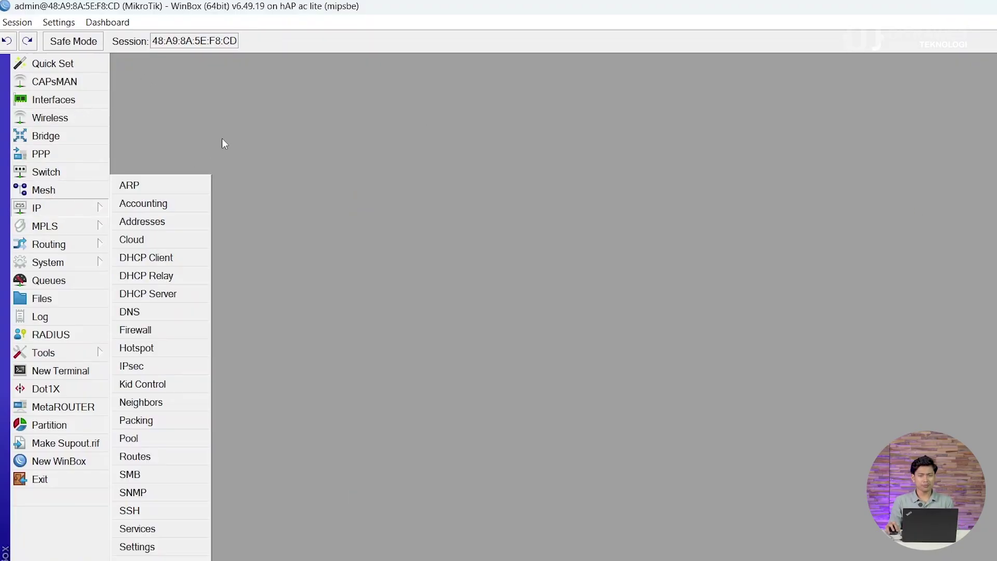
pyautogui.click(152, 222)
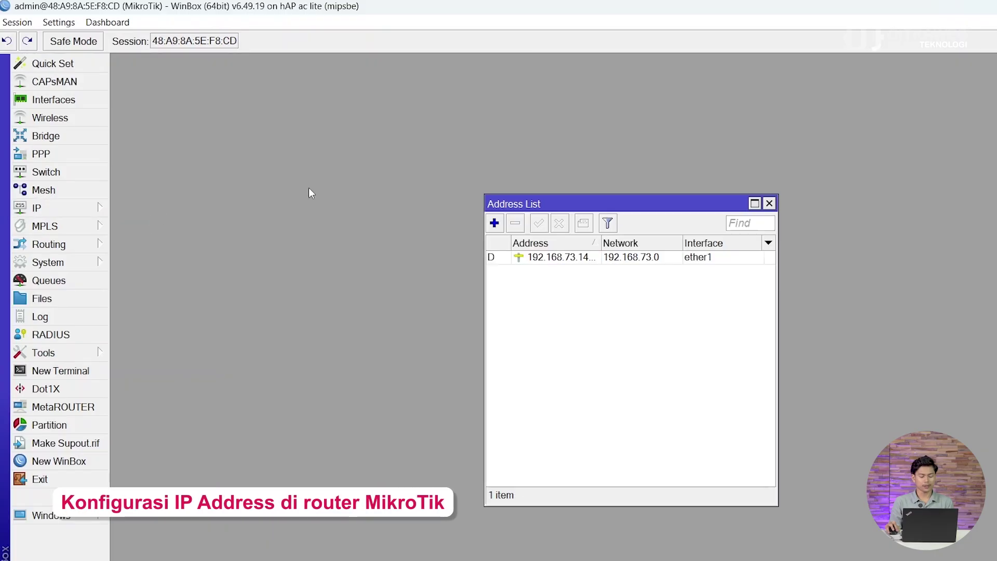
pyautogui.click(494, 223)
pyautogui.moveTo(608, 255); pyautogui.dragTo(610, 277)
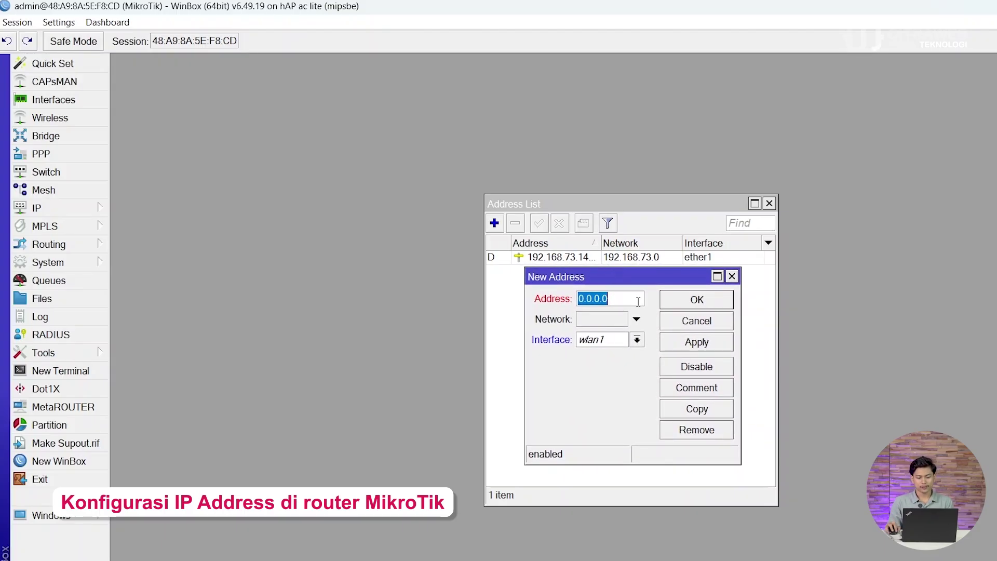
pyautogui.write('1')
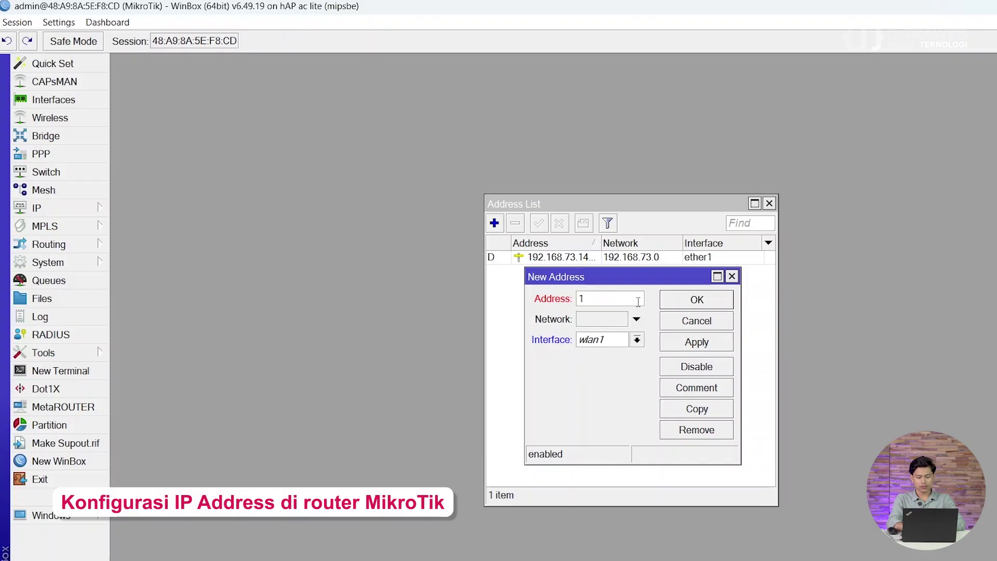
pyautogui.write('72.16.1.1/')
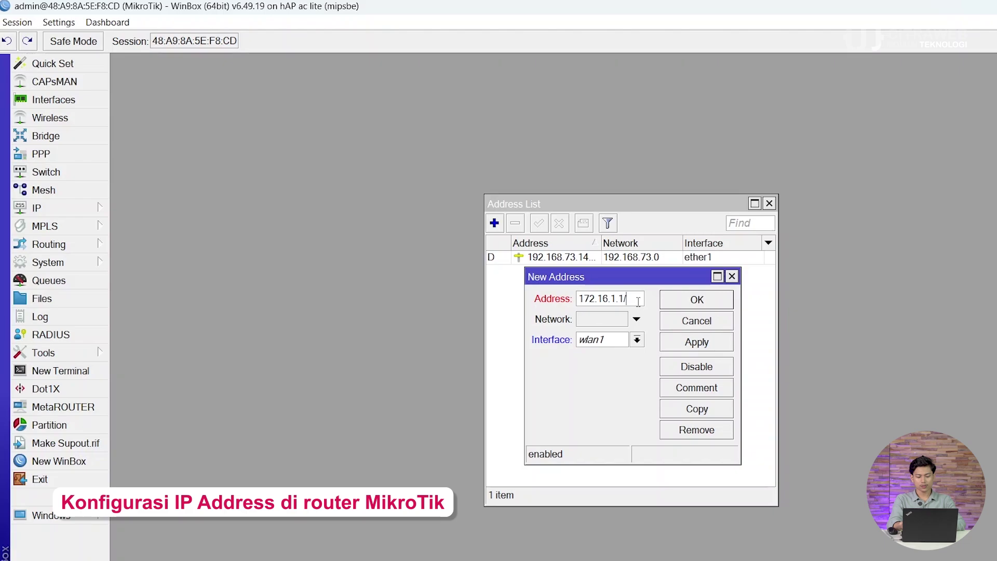
pyautogui.write('24')
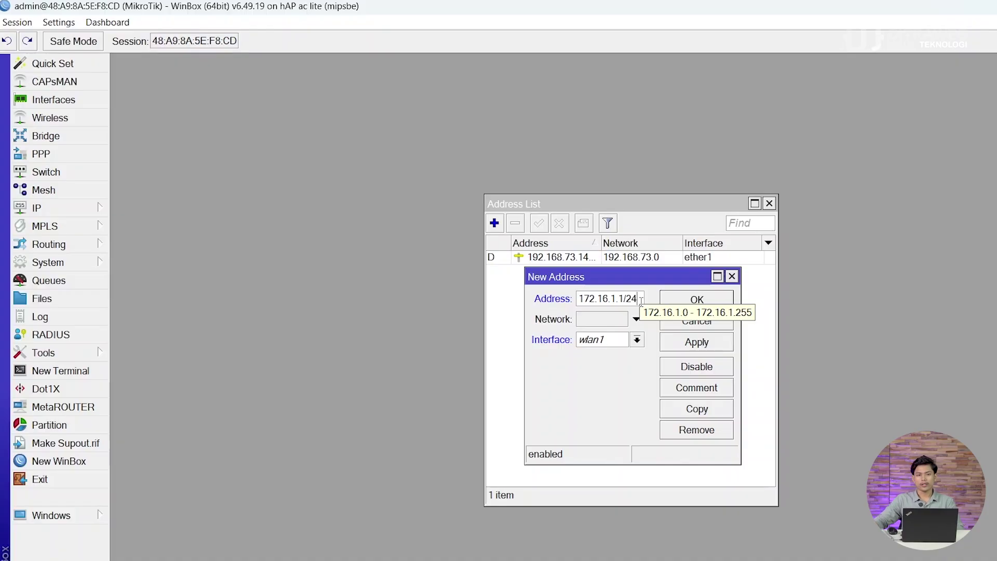
pyautogui.click(636, 340)
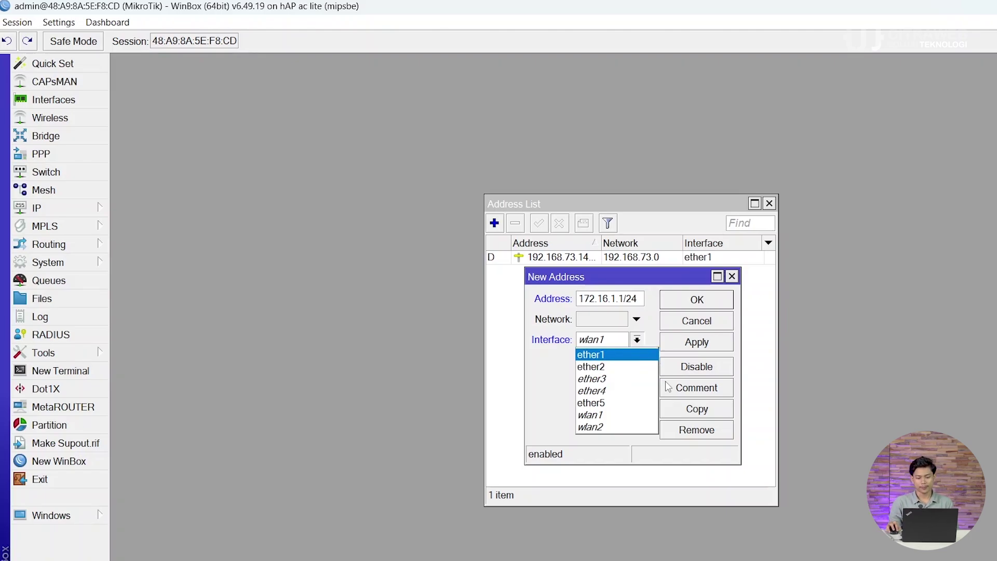
pyautogui.click(643, 366)
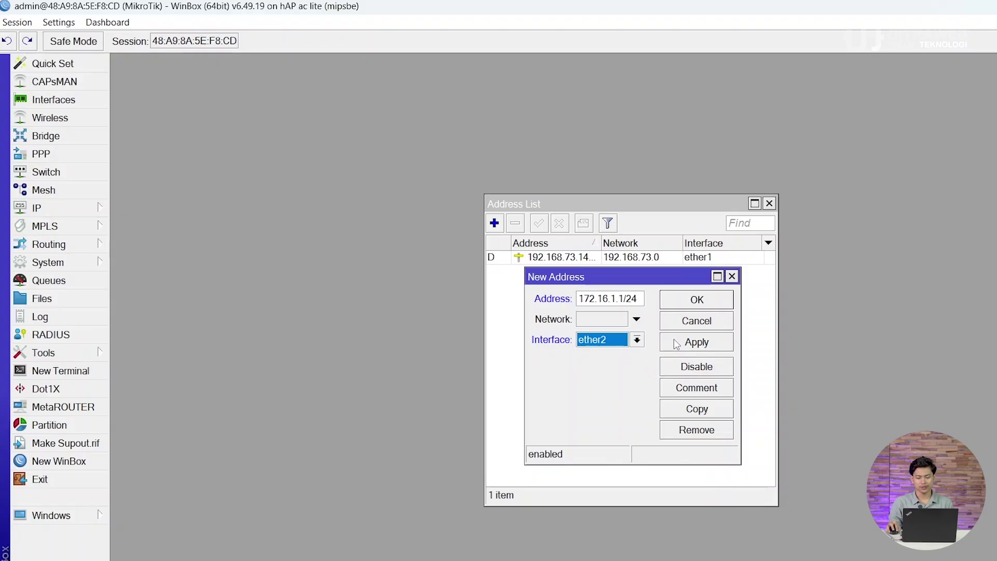
pyautogui.click(678, 344)
pyautogui.click(686, 300)
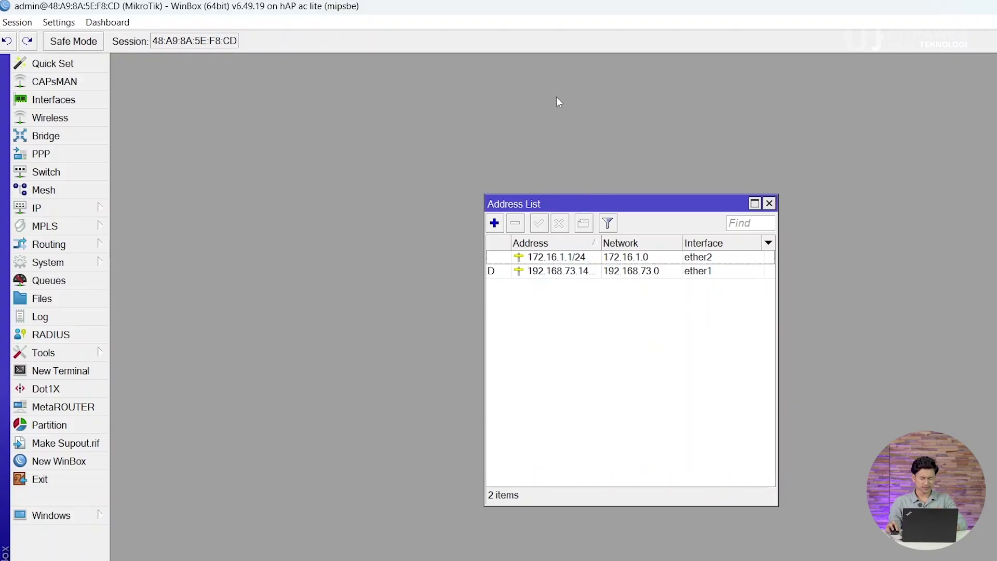
pyautogui.moveTo(610, 219); pyautogui.dragTo(612, 154)
pyautogui.press('Escape')
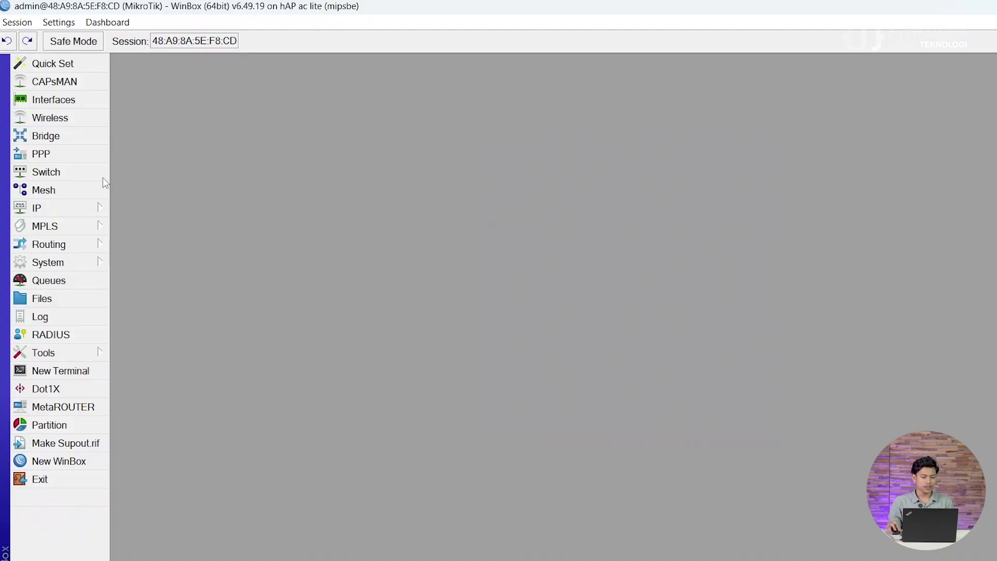
# Step: Open the PPP window and then the IP Pool list
pyautogui.click(97, 210)
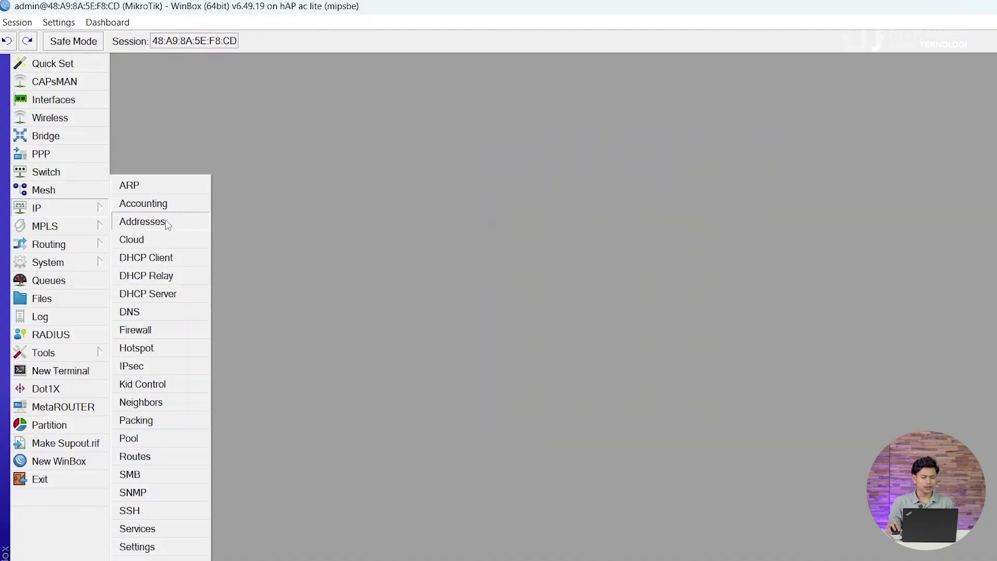
pyautogui.click(63, 154)
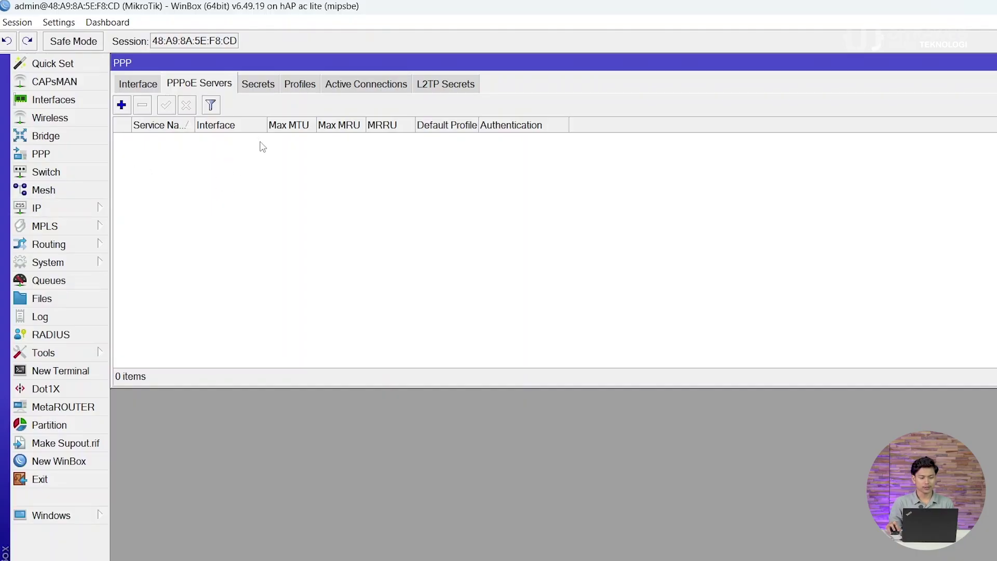
pyautogui.click(73, 206)
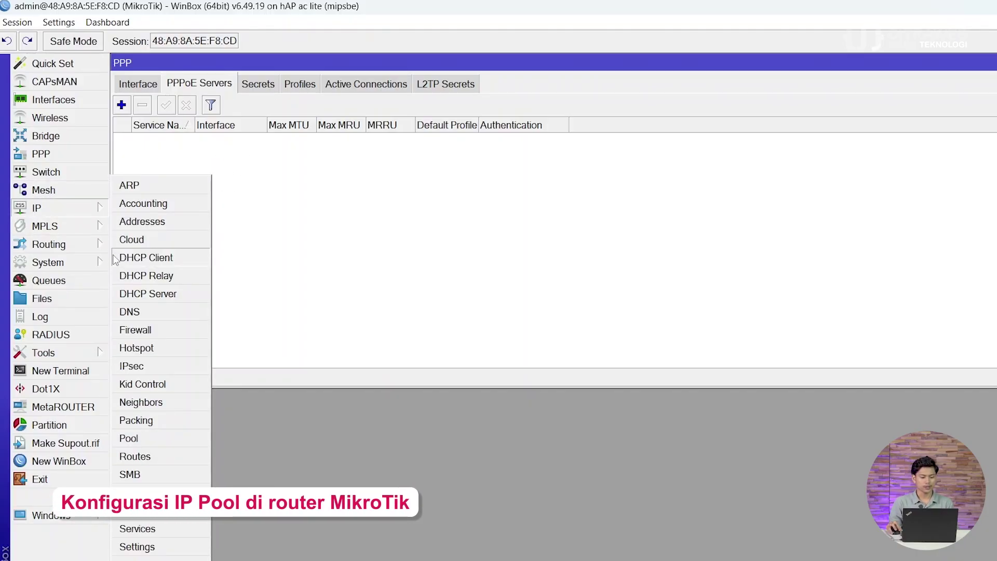
pyautogui.click(173, 442)
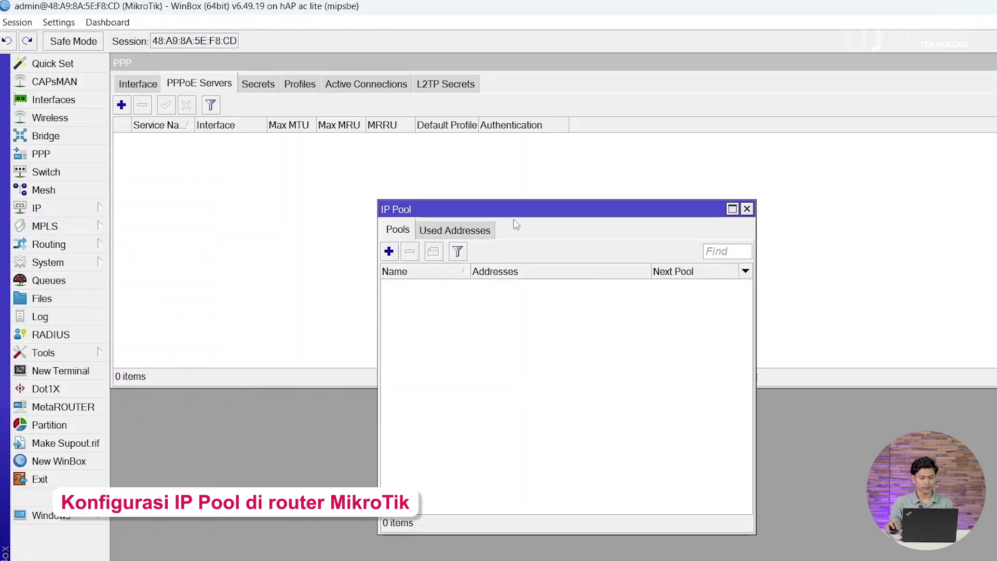
# Step: Create pool 'pool-pppoe' with range 10.1.1.2-10.1.1.254, then close the pool and PPP windows
pyautogui.click(389, 252)
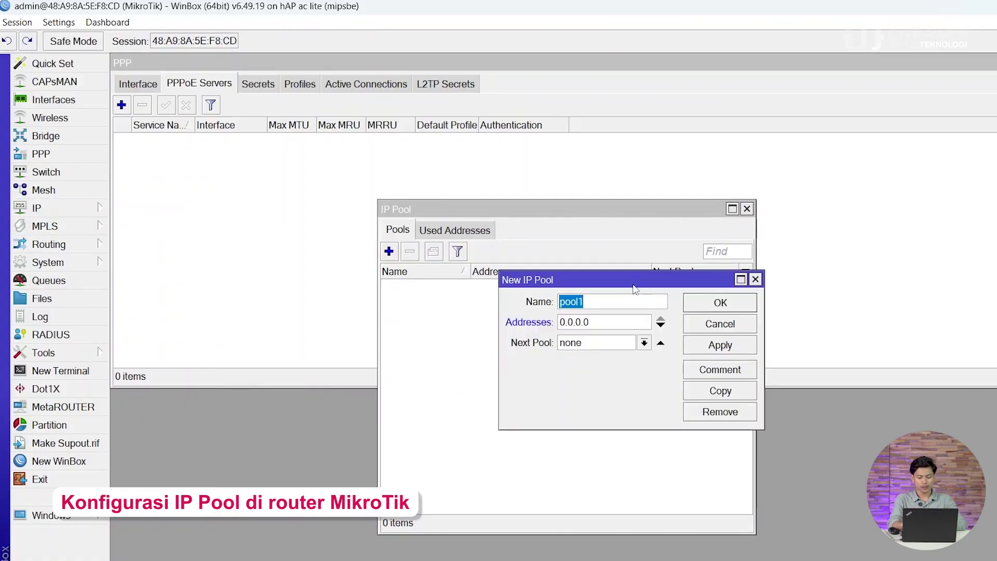
pyautogui.press('BackSpace')
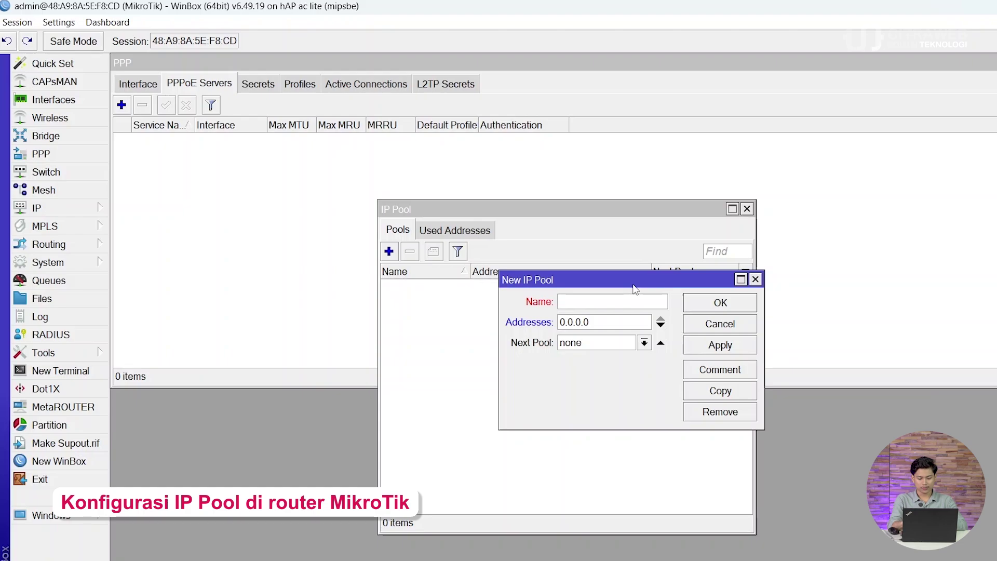
pyautogui.write('pool-pppoe')
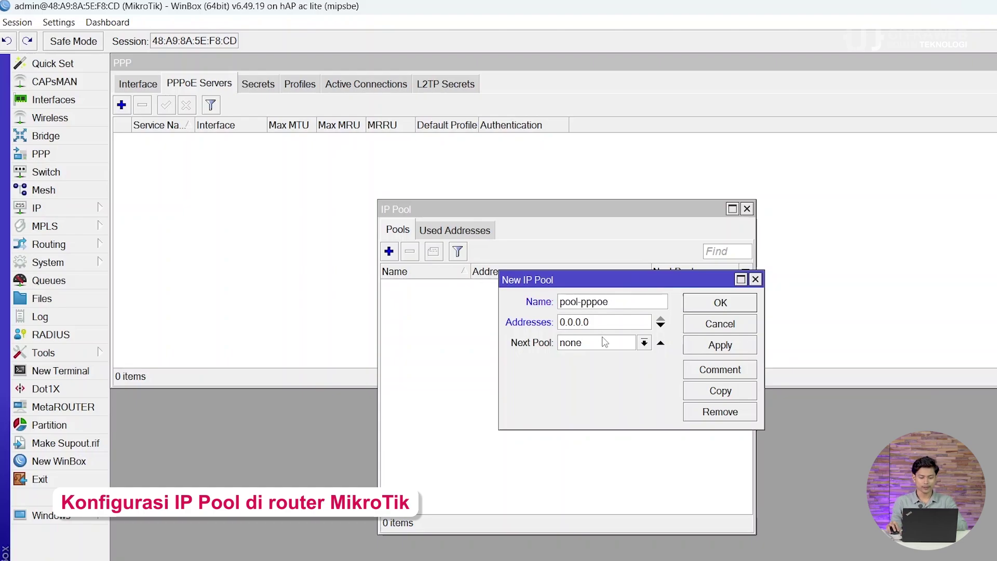
pyautogui.press('Tab')
pyautogui.write('10')
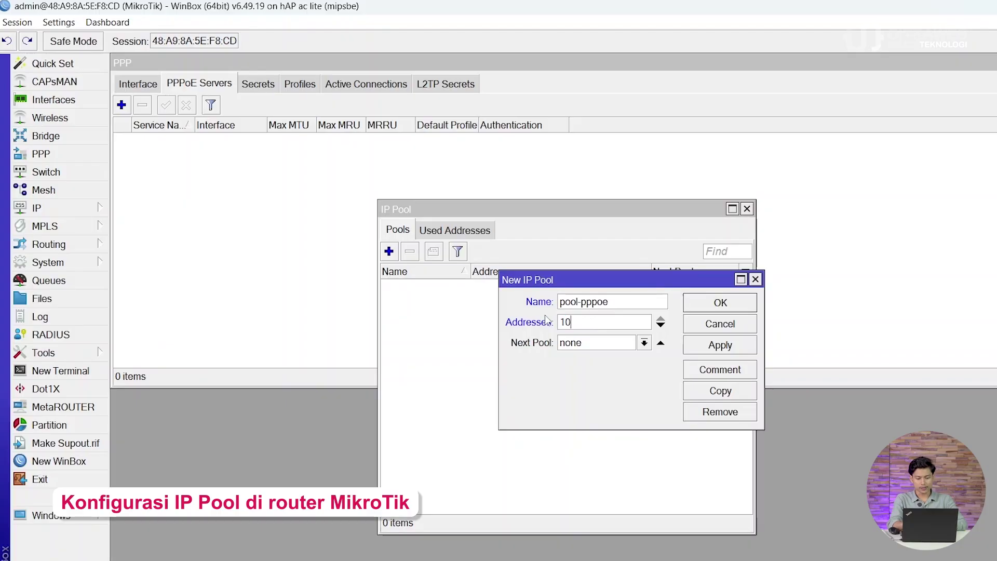
pyautogui.write('.1.1.2-10')
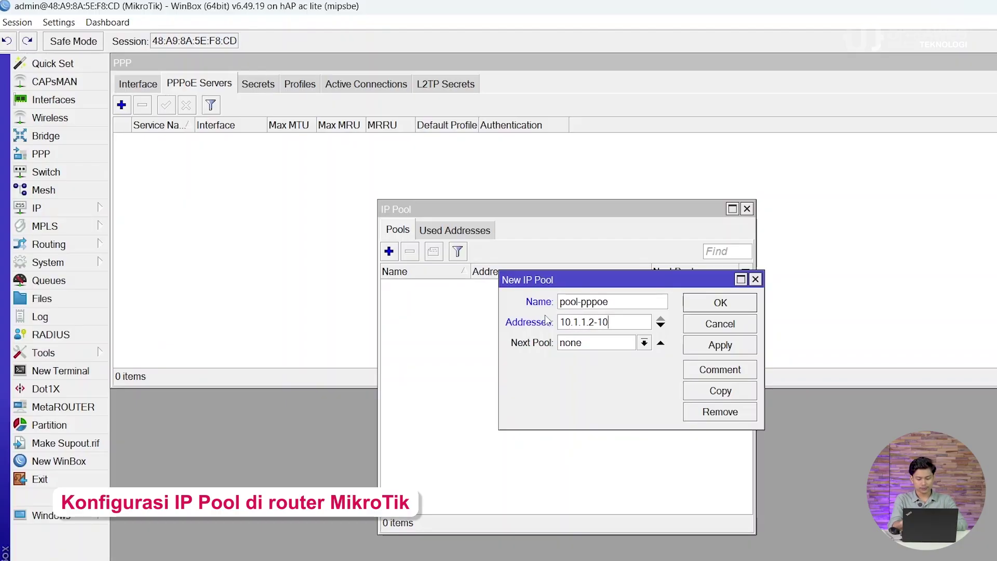
pyautogui.write('.1.1.2')
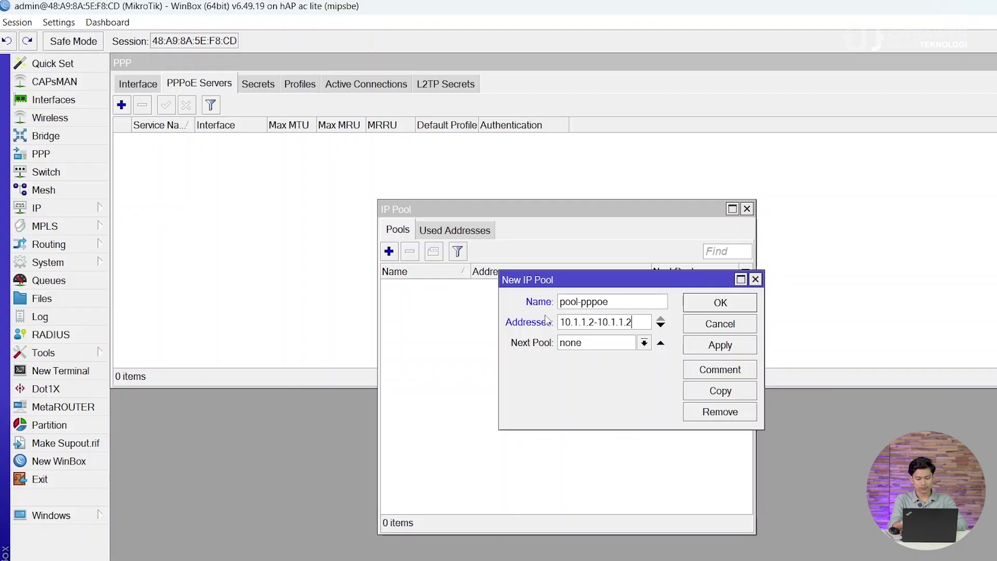
pyautogui.write('54')
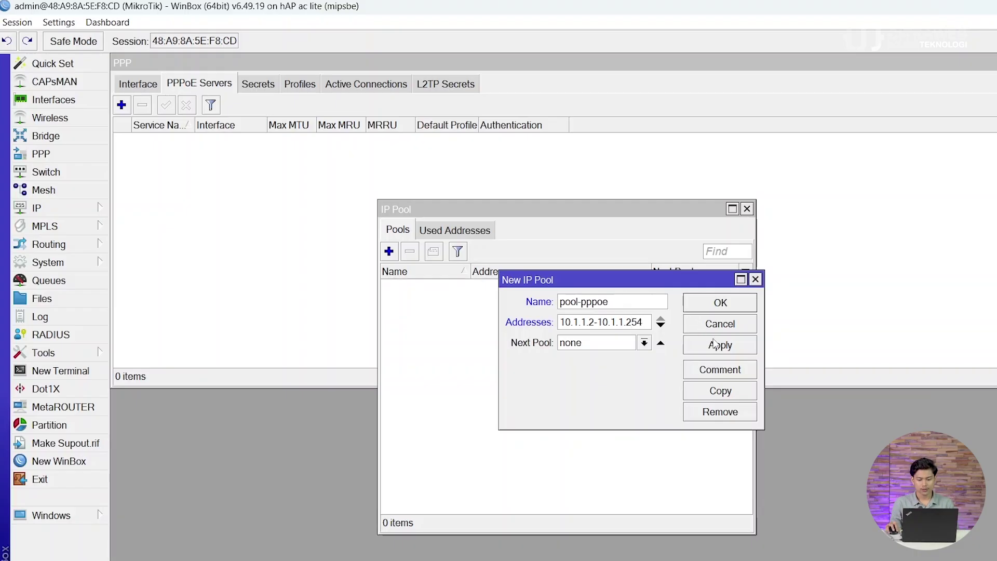
pyautogui.click(715, 345)
pyautogui.click(712, 304)
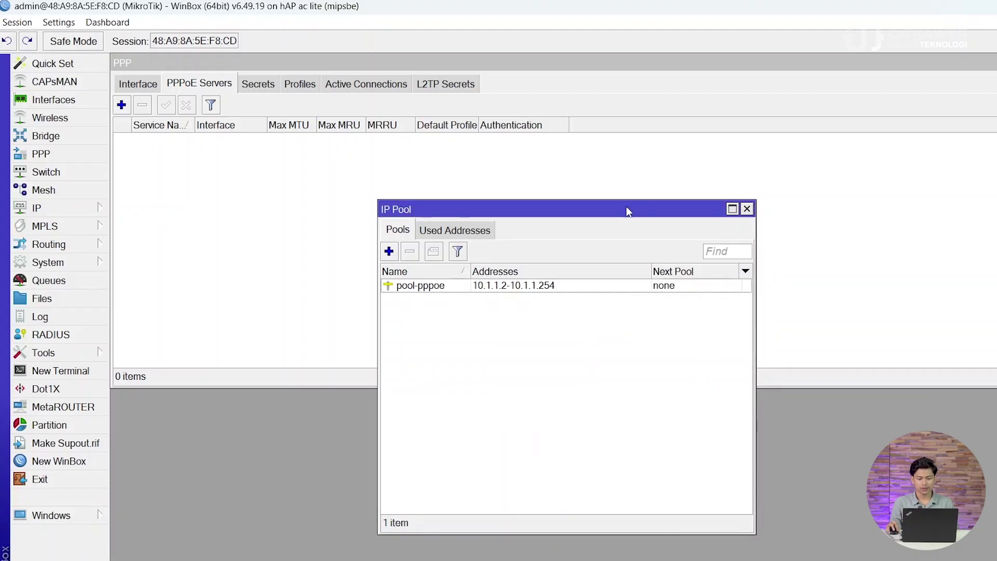
pyautogui.click(747, 209)
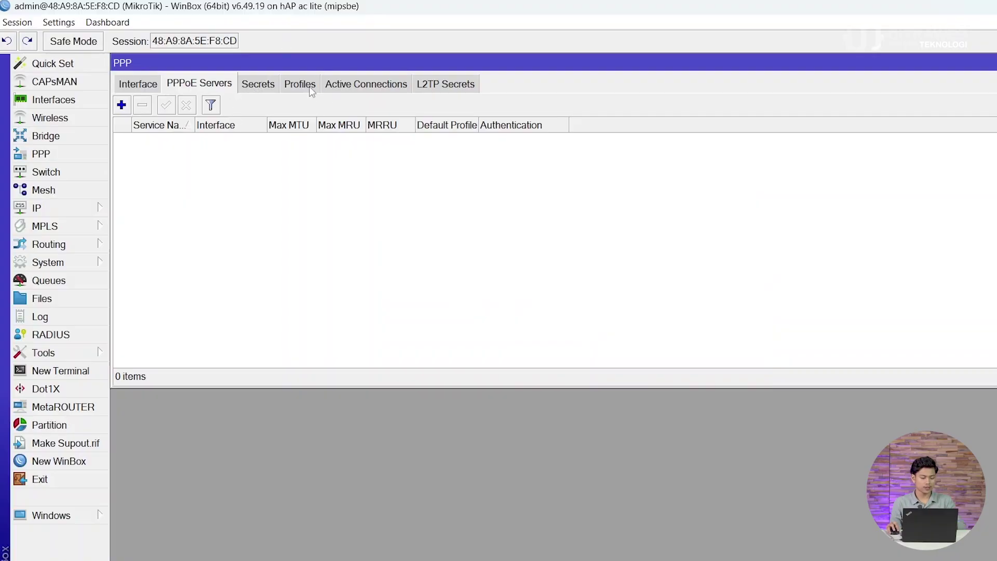
pyautogui.click(67, 157)
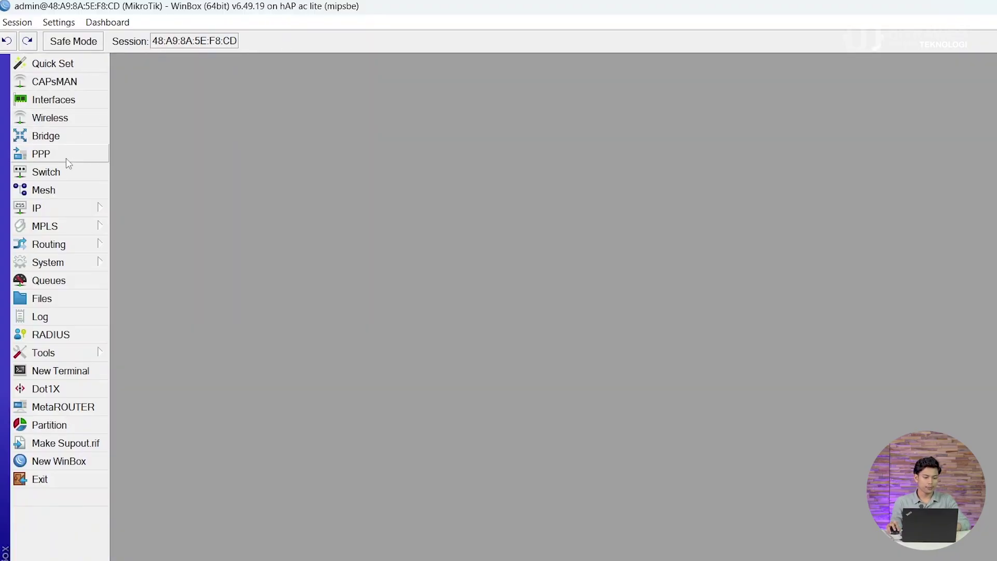
# Step: Start a new PPP profile named pppoe-ftth with local address 10.1.1.1
pyautogui.click(67, 158)
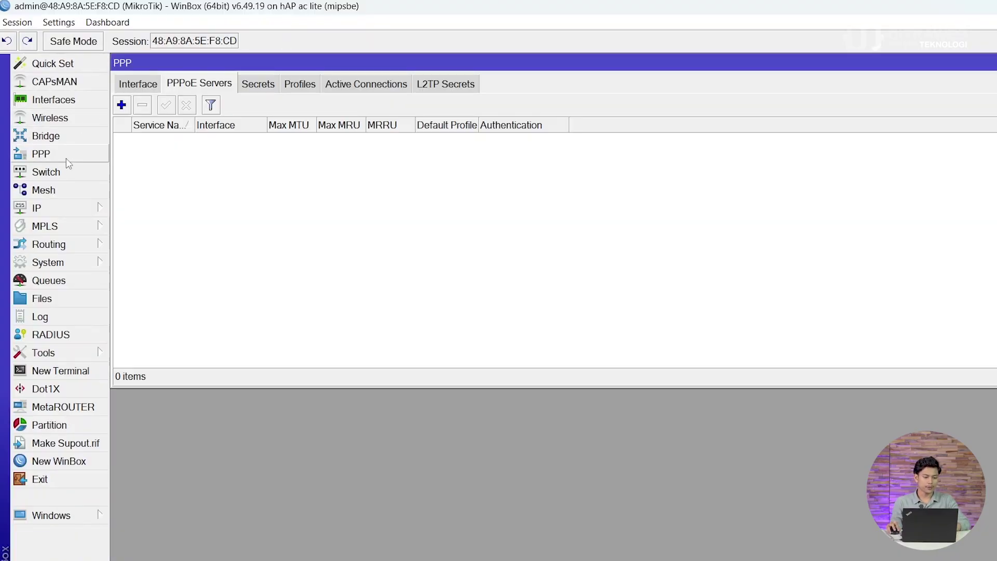
pyautogui.click(305, 84)
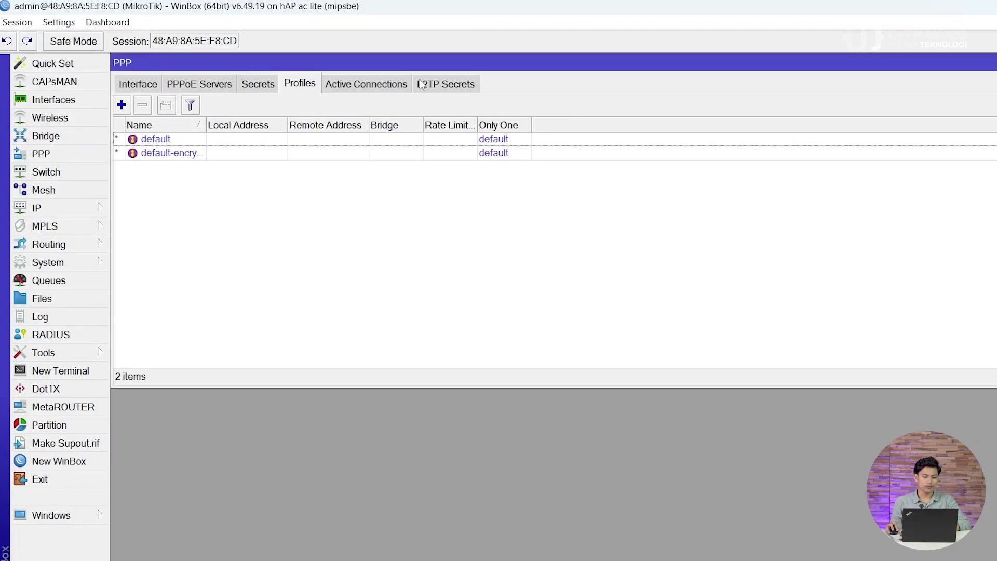
pyautogui.click(122, 106)
pyautogui.click(483, 99)
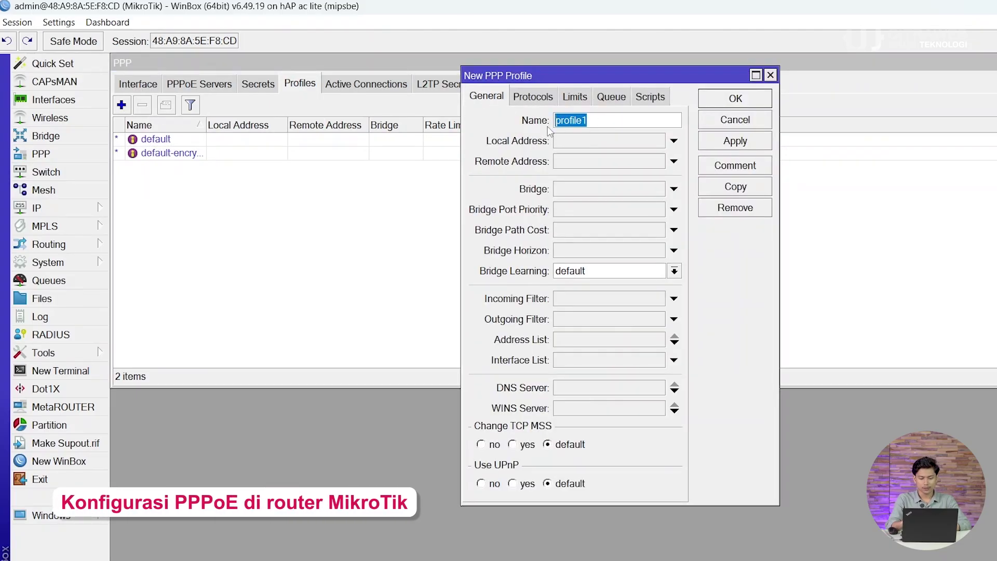
pyautogui.write('pppo')
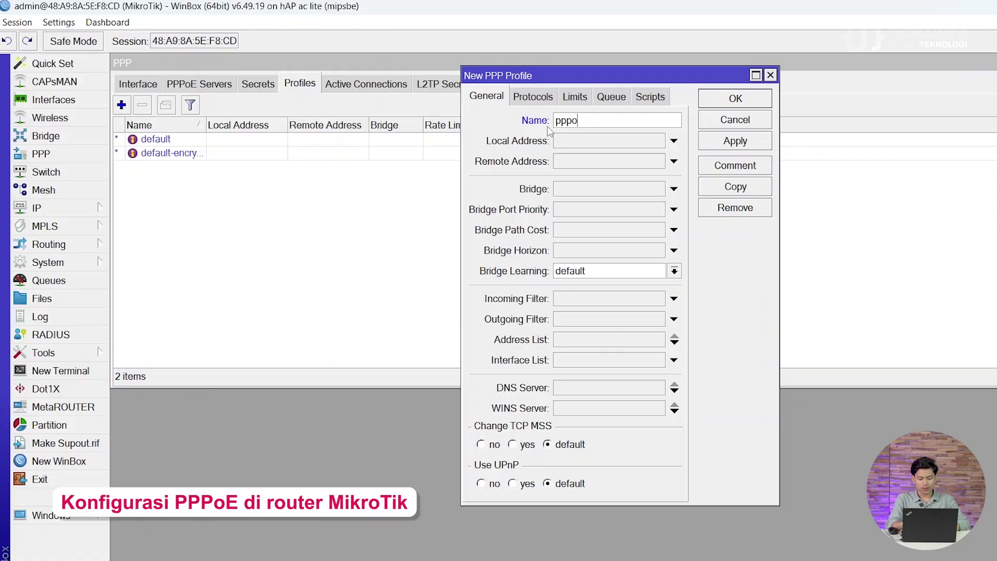
pyautogui.write('e-ftth')
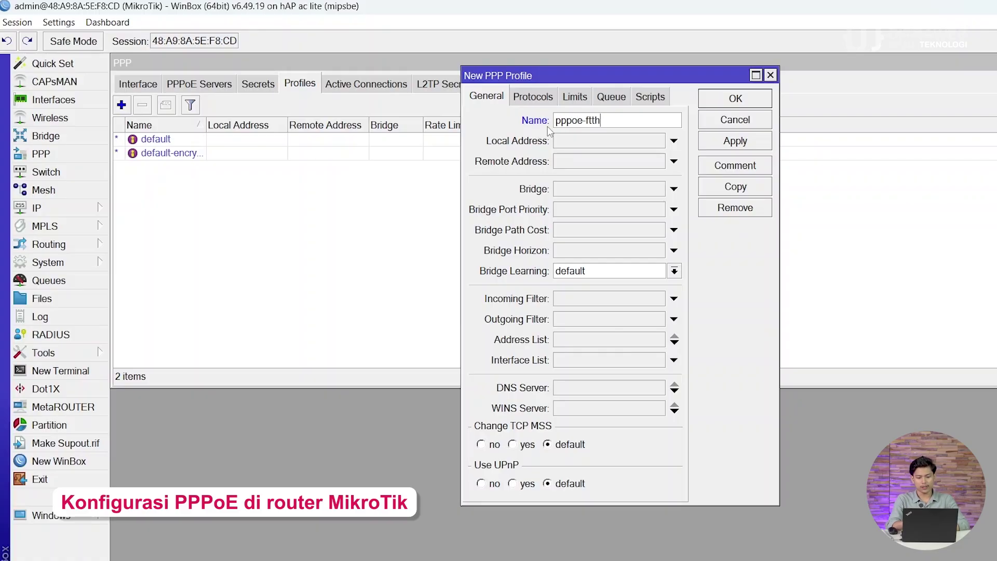
pyautogui.click(581, 145)
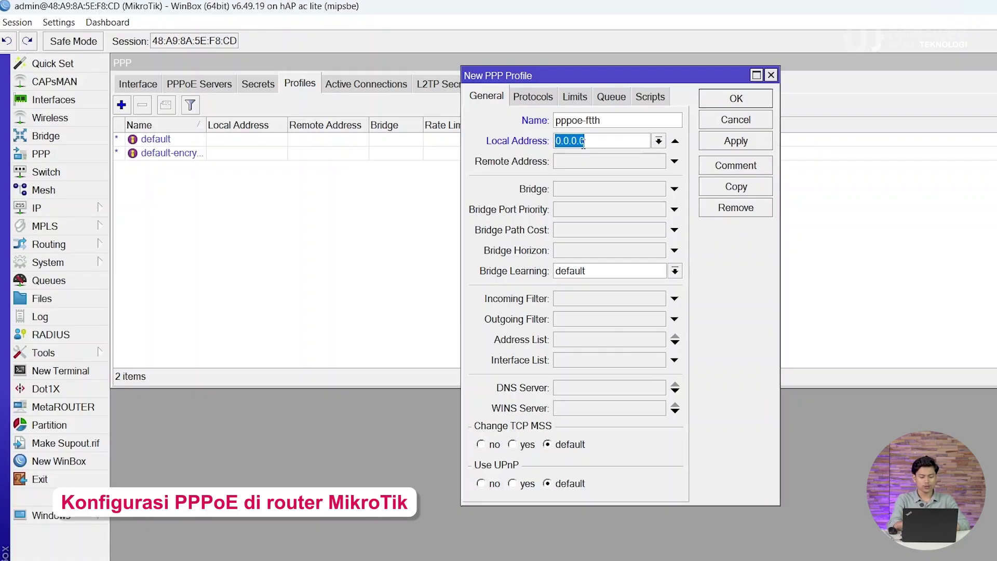
pyautogui.write('10.1.1')
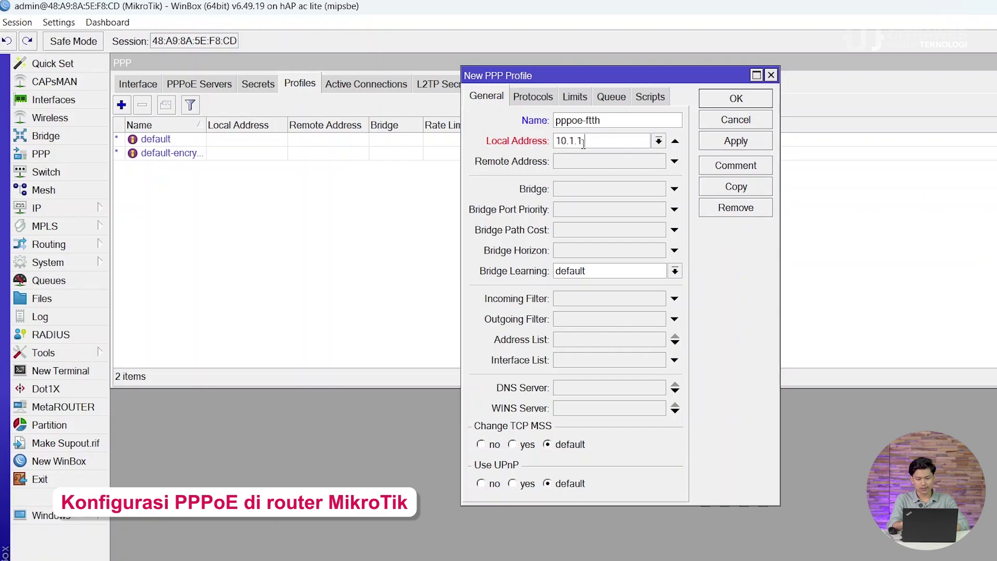
pyautogui.write('.1')
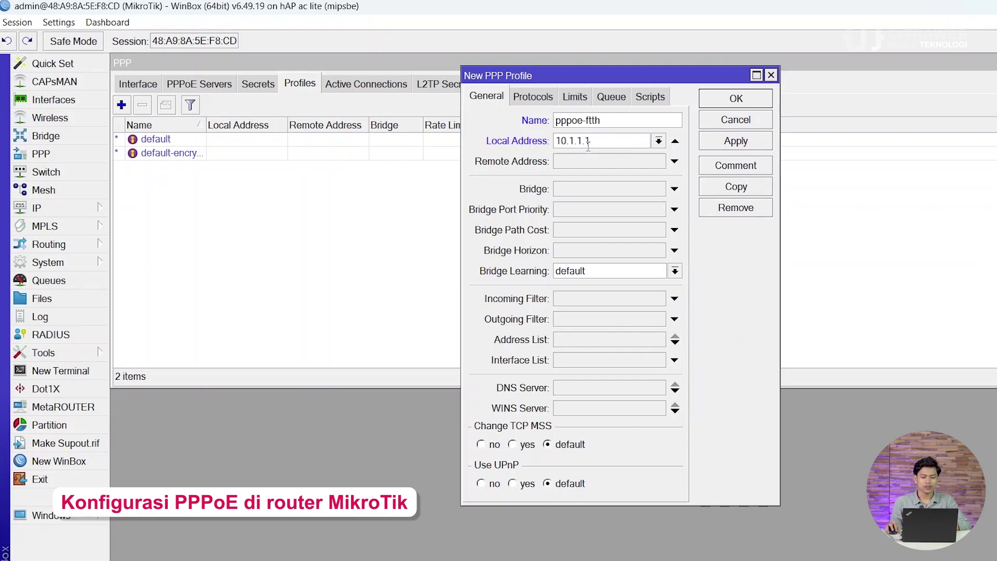
# Step: Set its remote address to pool-pppoe and Only One to yes, then save
pyautogui.click(600, 166)
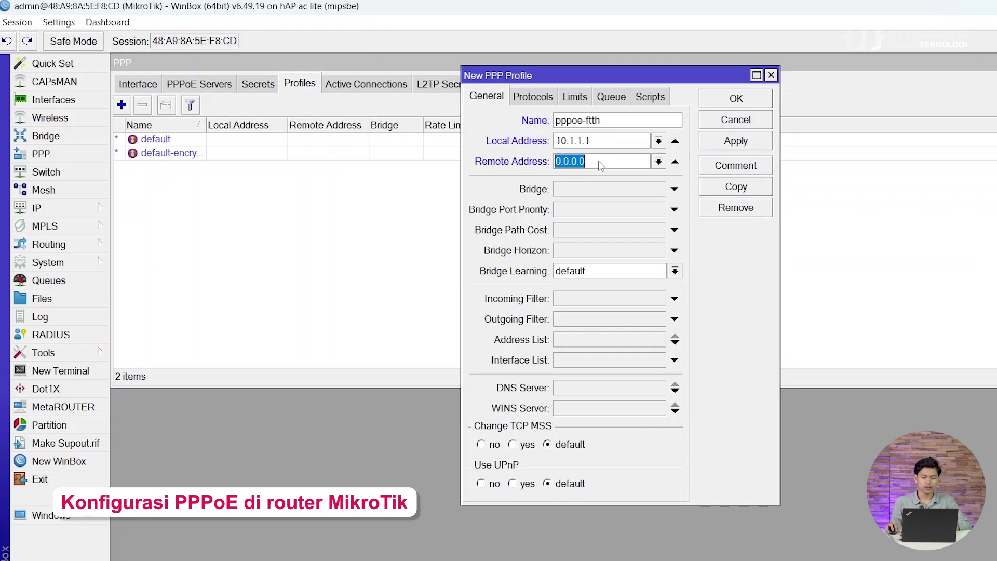
pyautogui.click(658, 162)
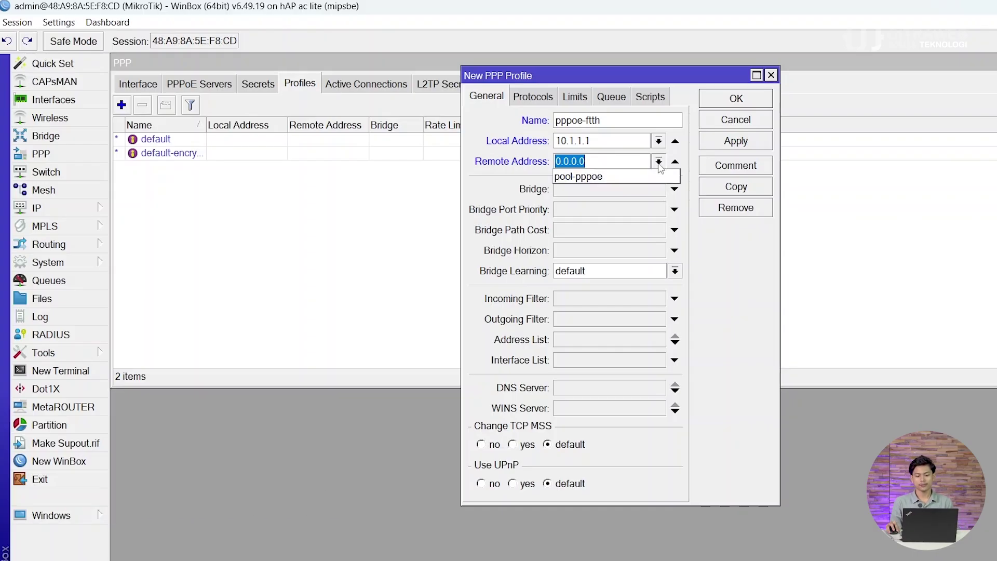
pyautogui.click(655, 175)
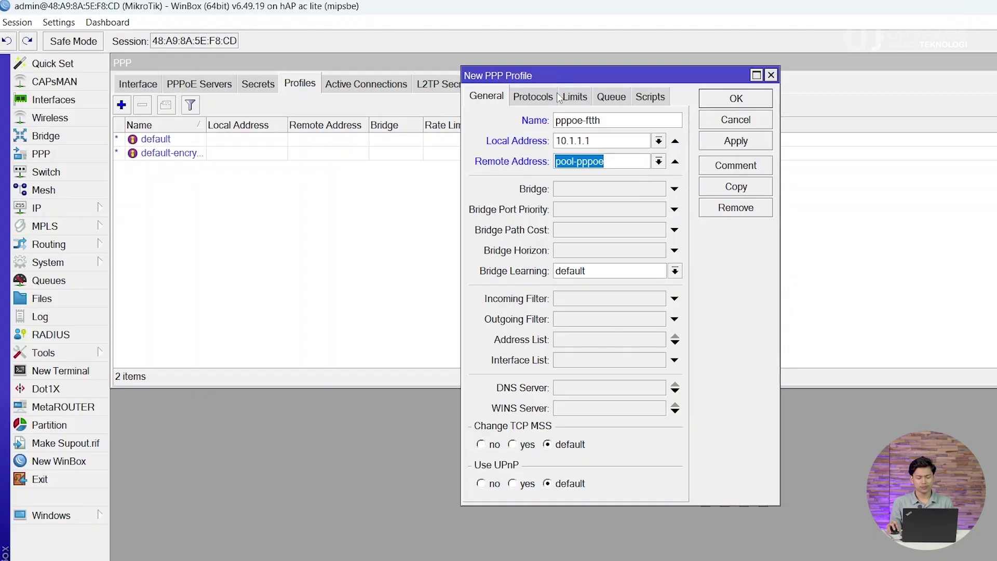
pyautogui.click(572, 99)
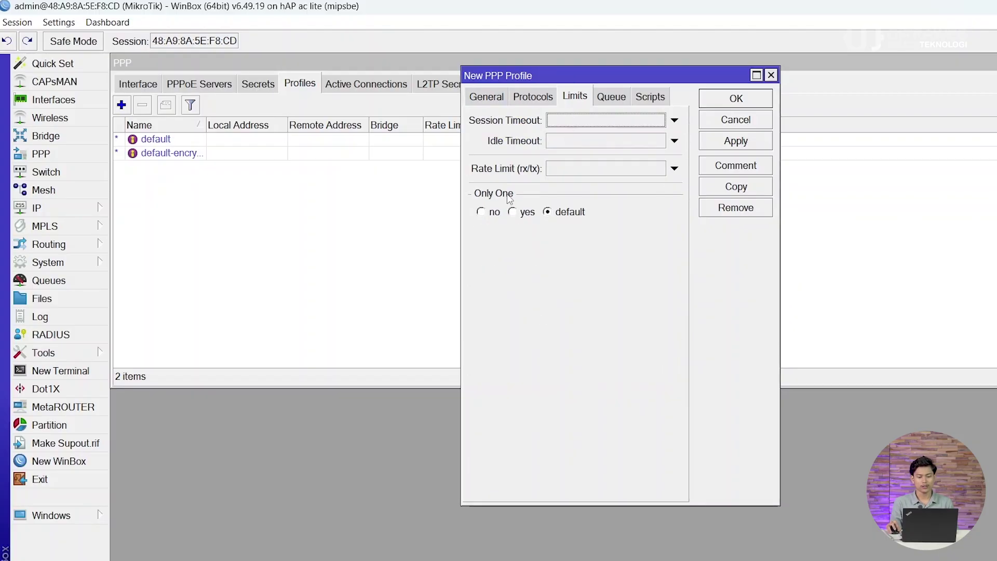
pyautogui.click(513, 213)
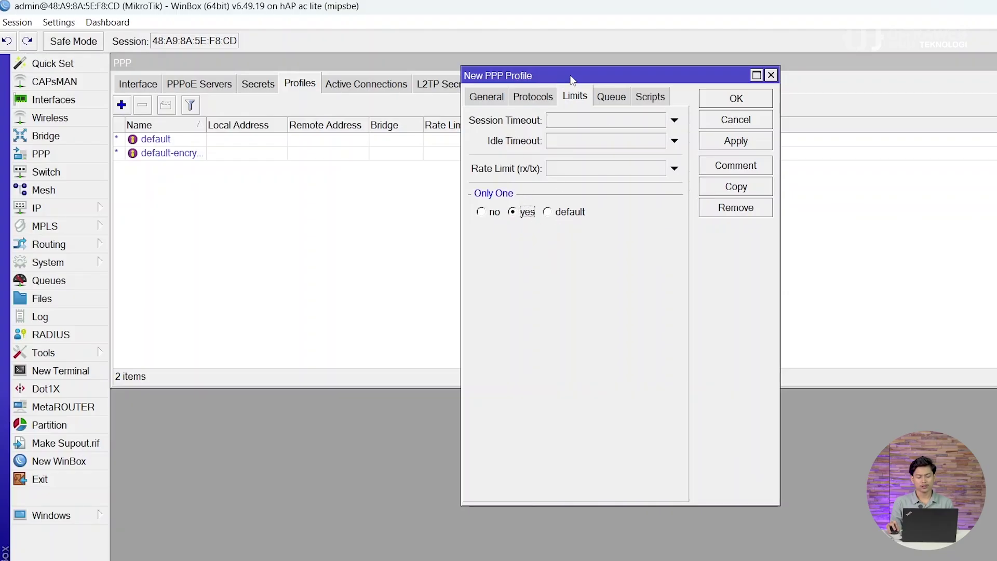
pyautogui.moveTo(573, 73)
pyautogui.mouseDown()
pyautogui.moveTo(611, 72)
pyautogui.moveTo(618, 60)
pyautogui.moveTo(587, 80)
pyautogui.moveTo(580, 111)
pyautogui.moveTo(579, 76)
pyautogui.moveTo(565, 62)
pyautogui.mouseUp()
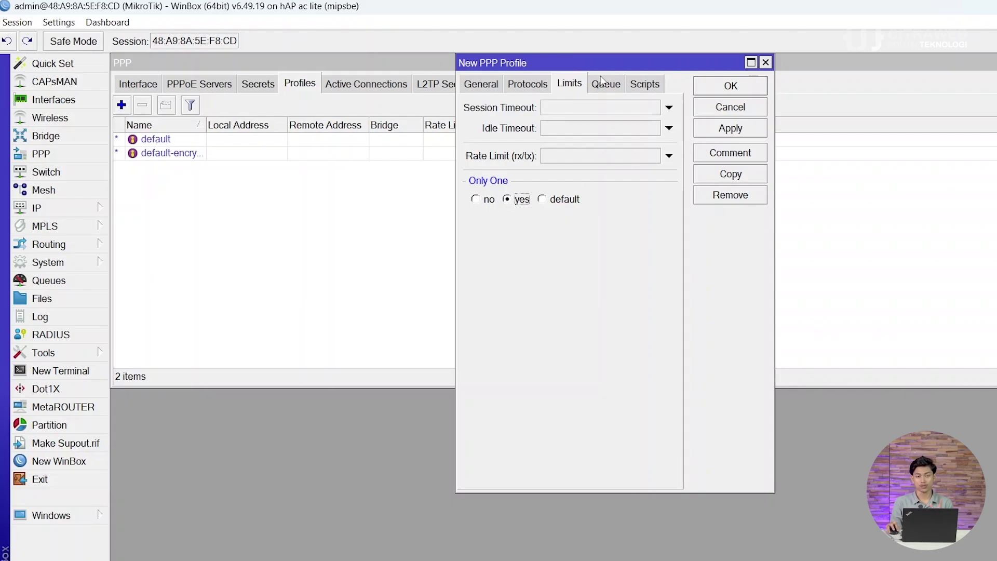
pyautogui.moveTo(606, 66); pyautogui.dragTo(606, 86)
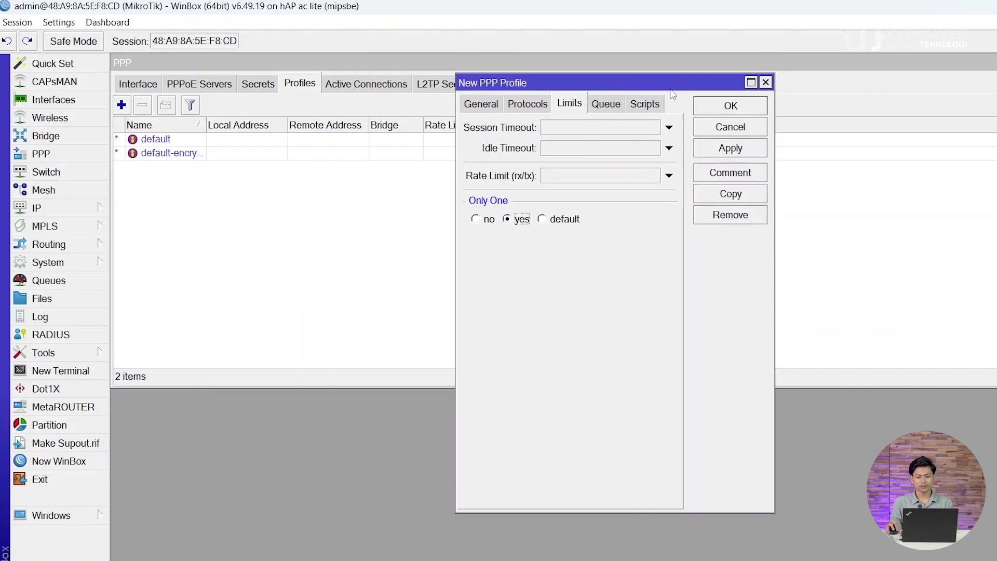
pyautogui.click(718, 150)
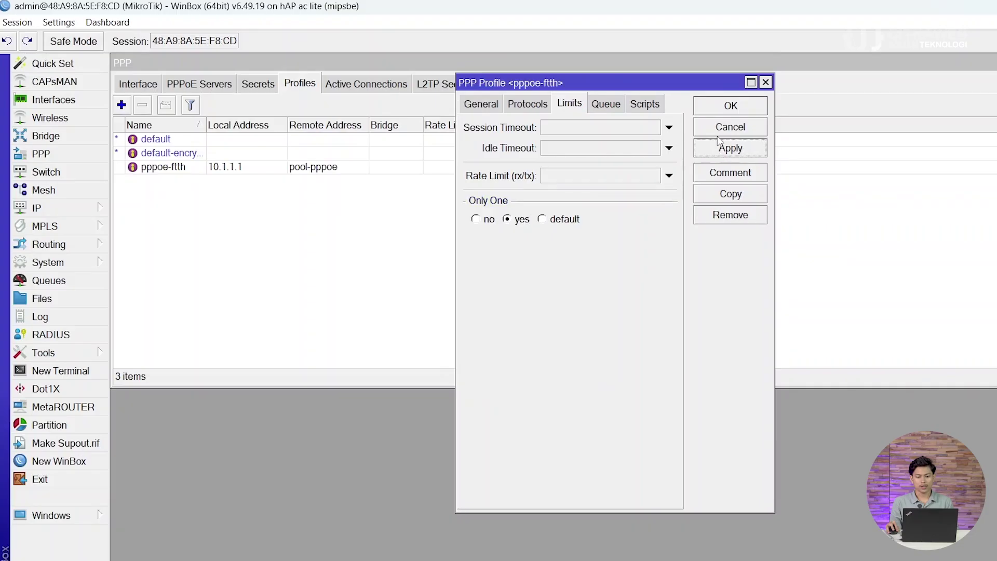
pyautogui.click(722, 107)
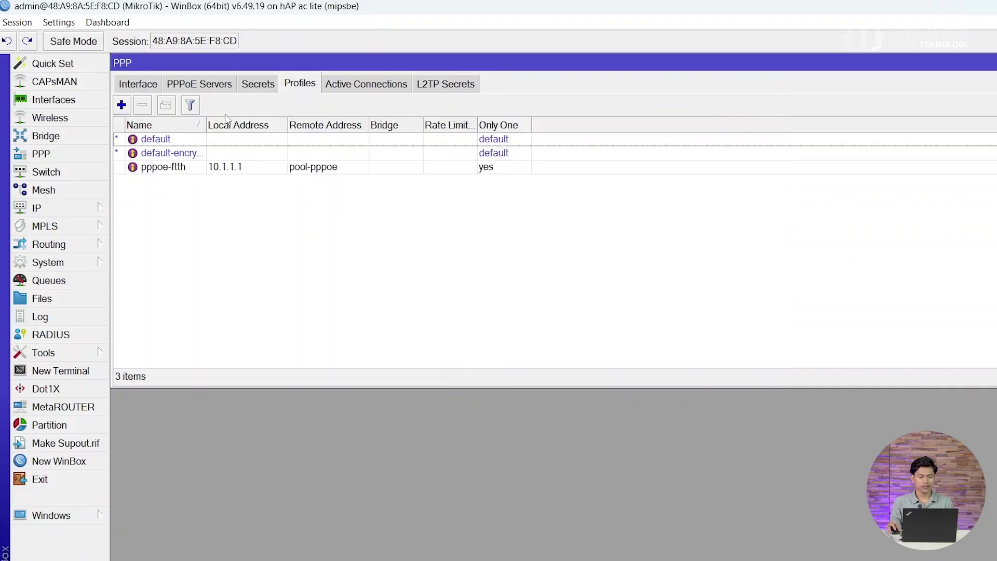
# Step: Create PPP secret onu-satu with its password and profile pppoe-ftth
pyautogui.click(263, 86)
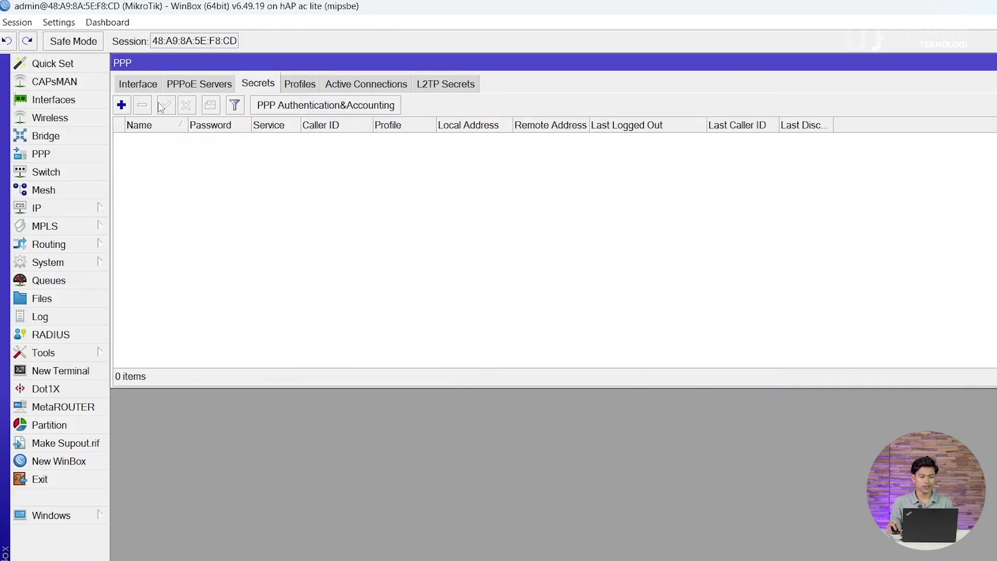
pyautogui.click(124, 106)
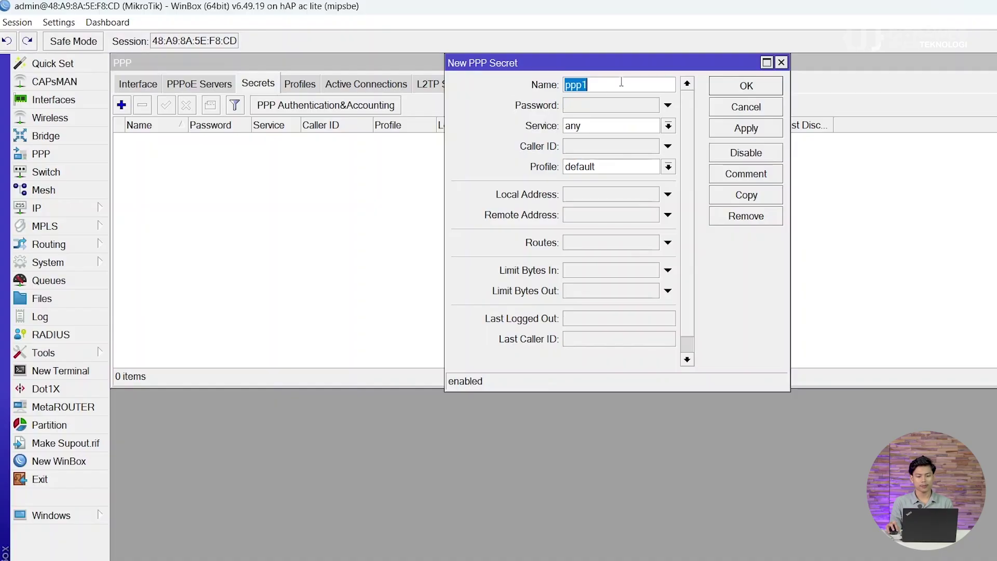
pyautogui.write('o')
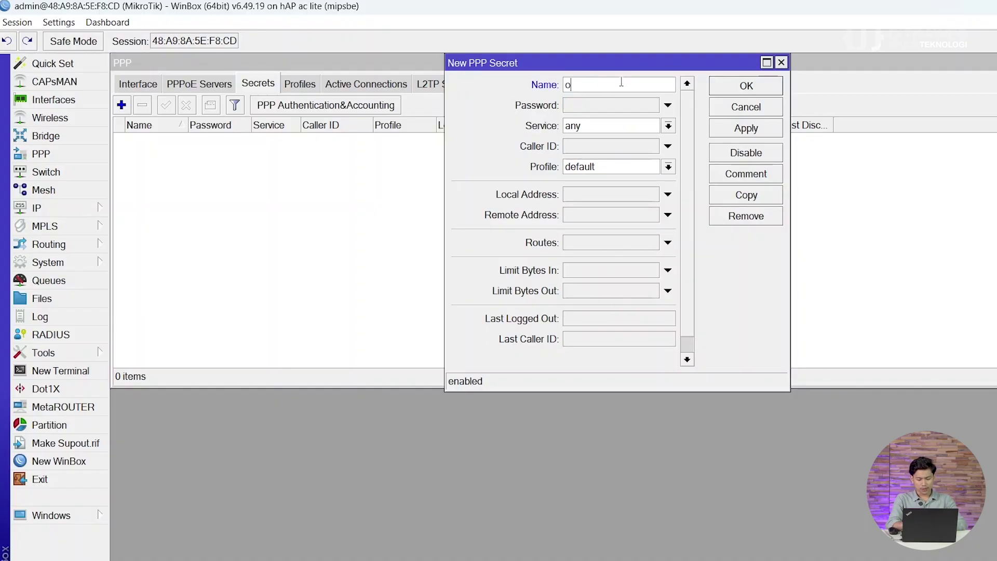
pyautogui.write('nu-satu')
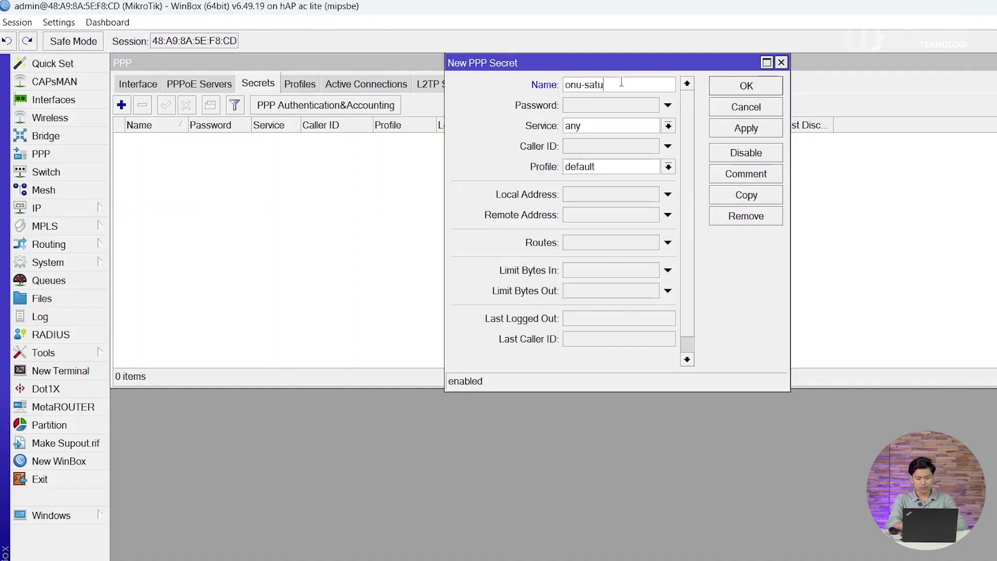
pyautogui.click(626, 104)
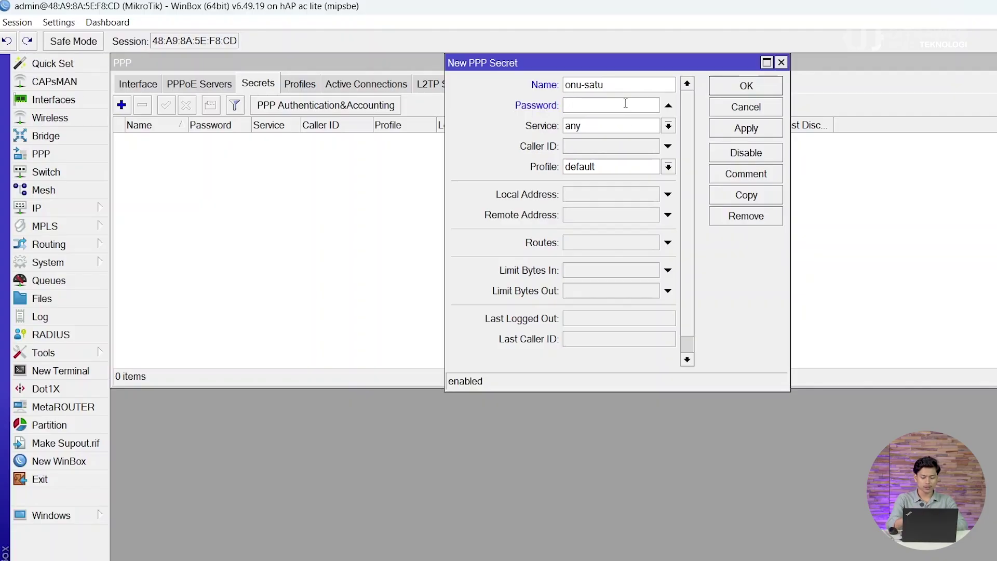
pyautogui.write('on')
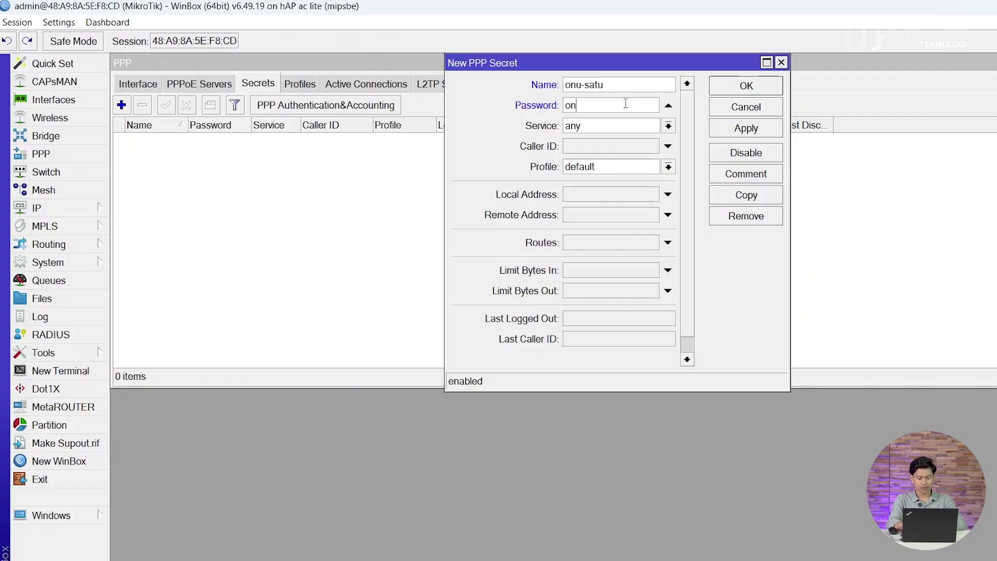
pyautogui.write('u-satu')
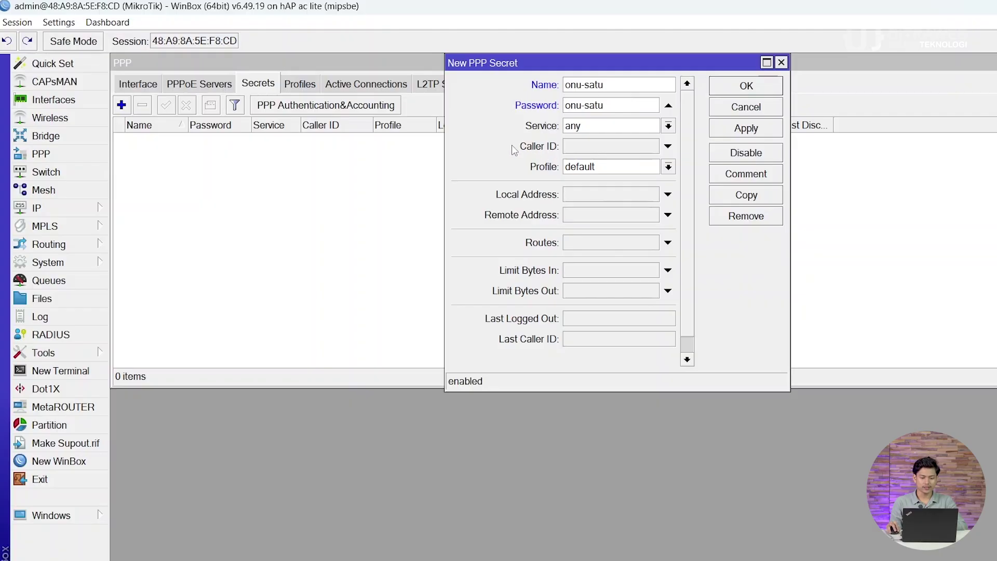
pyautogui.click(669, 167)
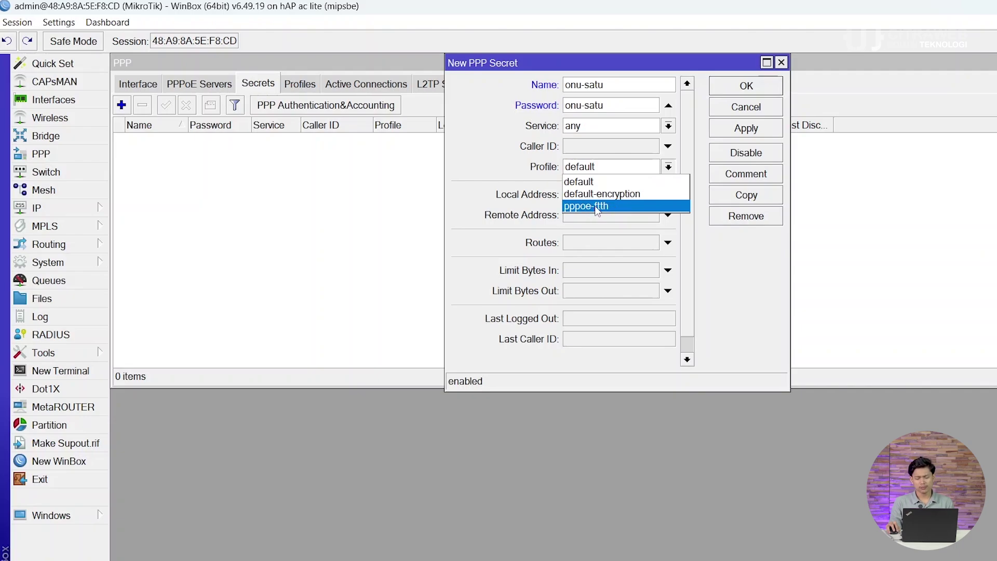
pyautogui.click(602, 207)
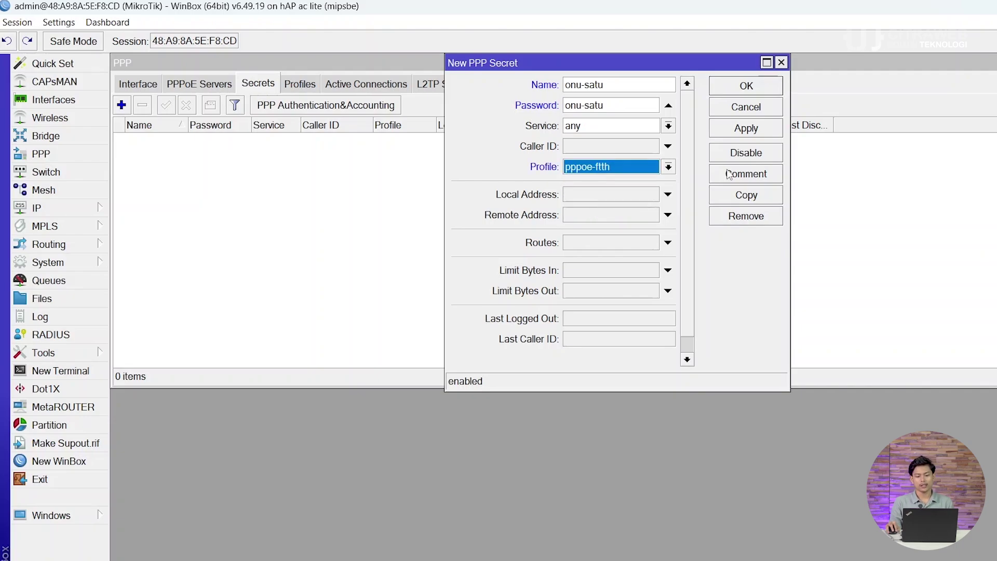
pyautogui.click(748, 130)
pyautogui.click(748, 89)
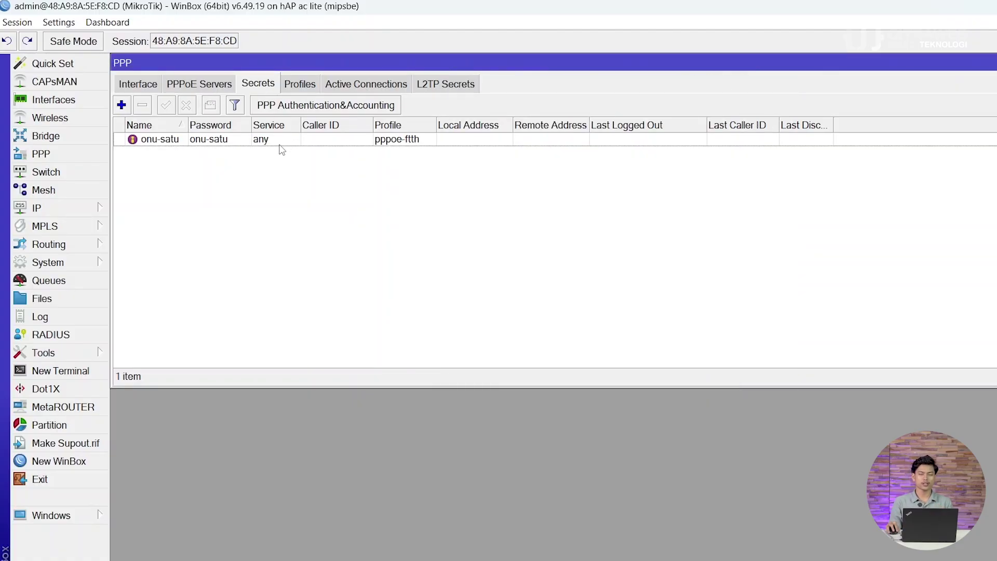
# Step: Add PPPoE service ftth-pppoe on ether2 with default profile pppoe-ftth, then close PPP
pyautogui.click(206, 85)
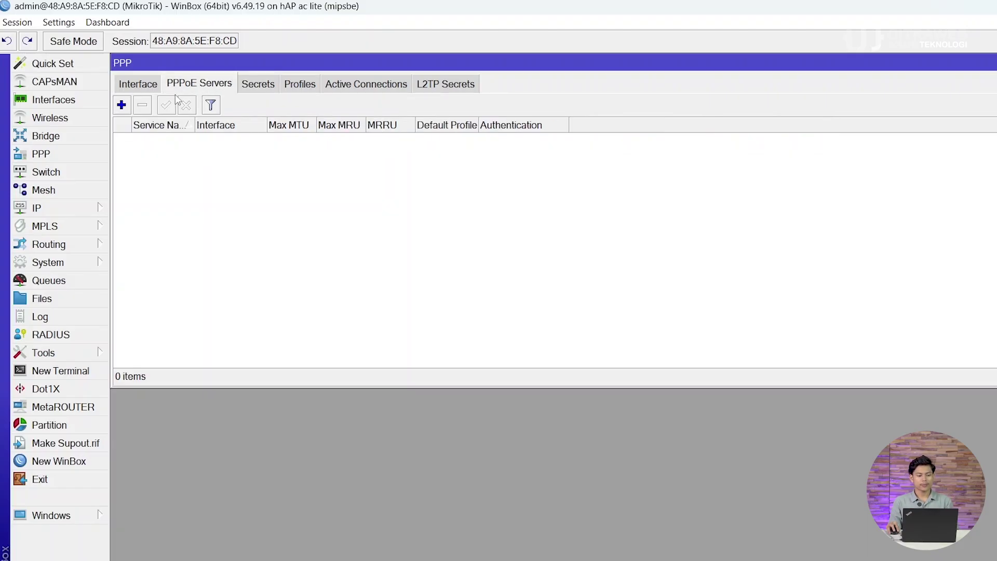
pyautogui.click(122, 105)
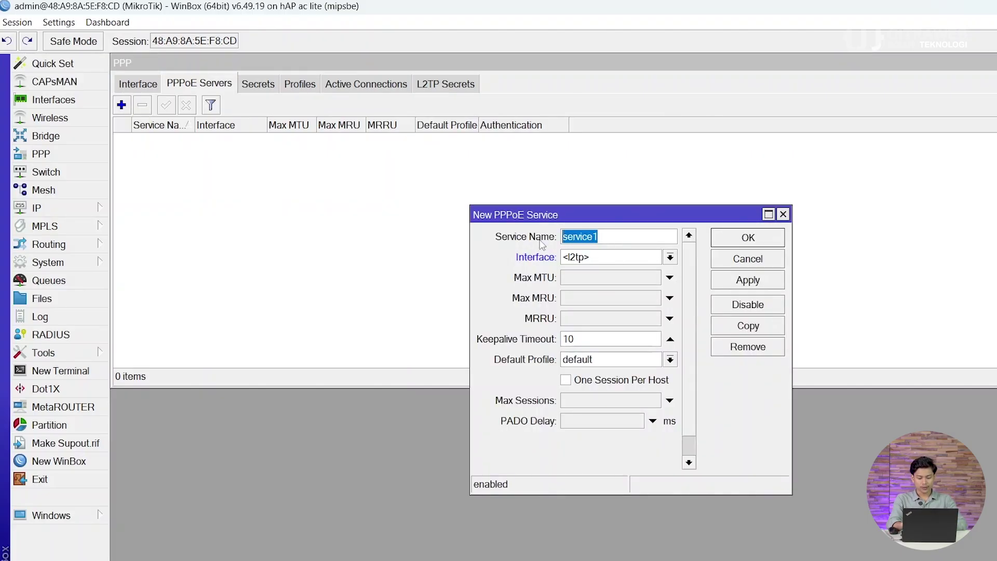
pyautogui.write('ftth')
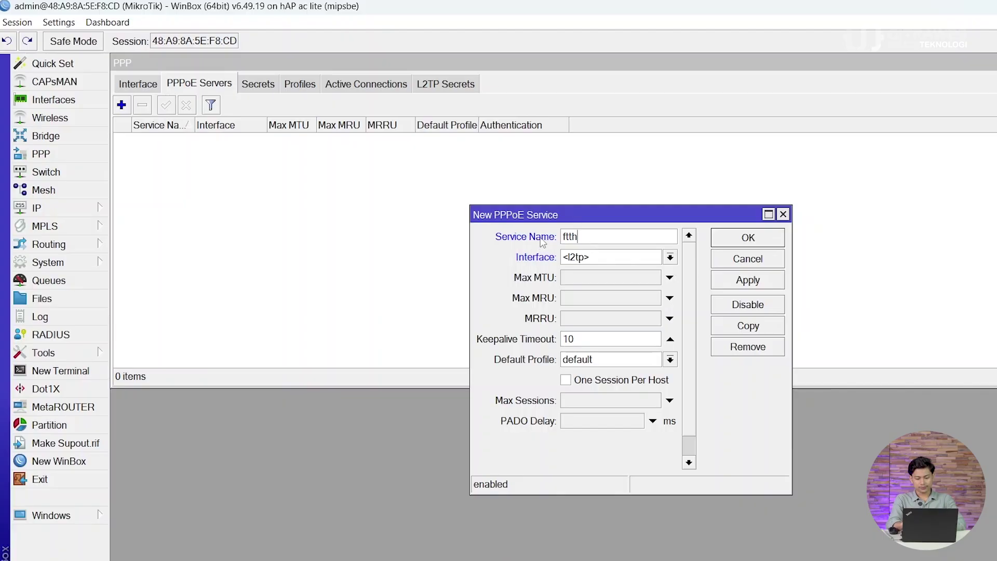
pyautogui.write('-pppoe')
pyautogui.click(621, 260)
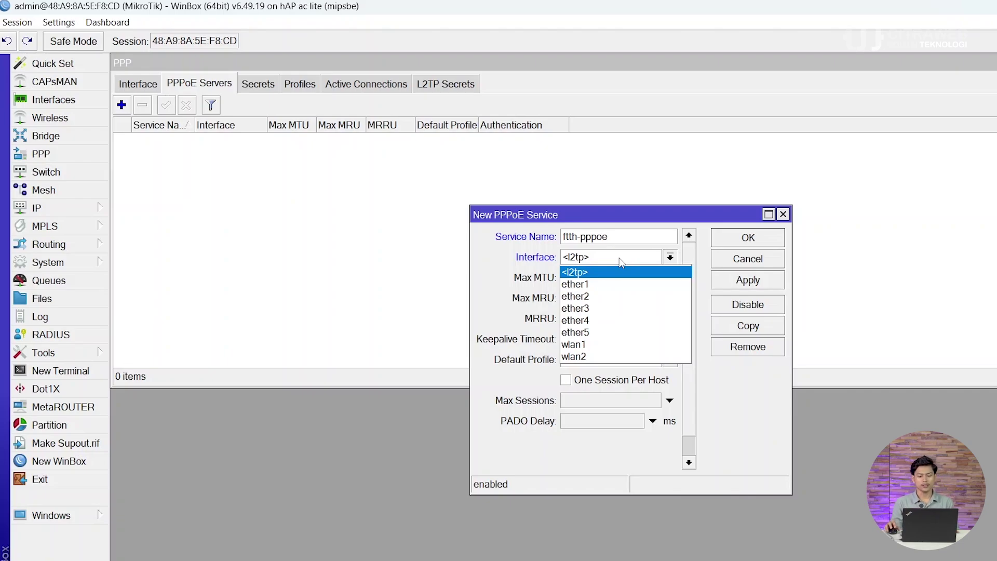
pyautogui.click(602, 301)
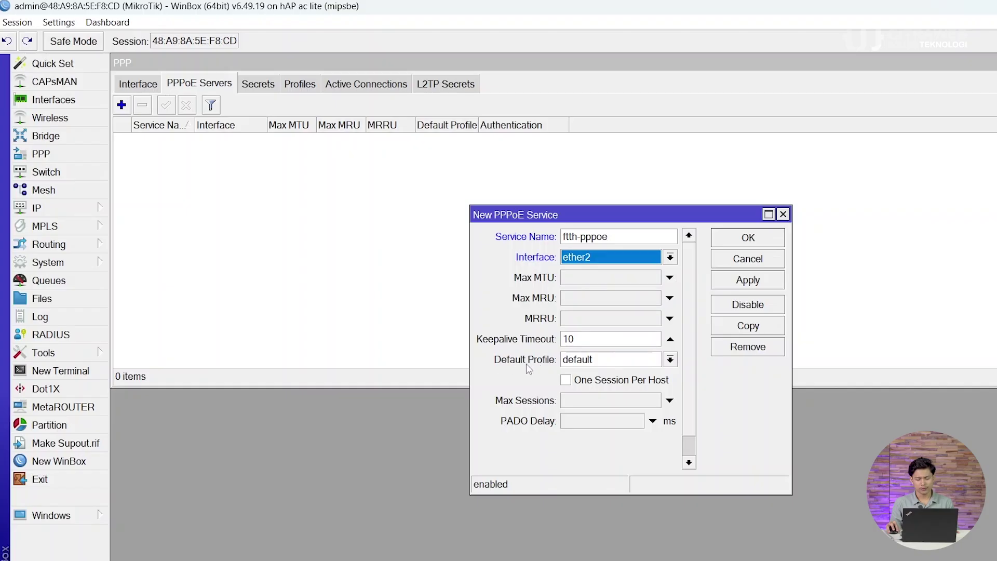
pyautogui.click(657, 363)
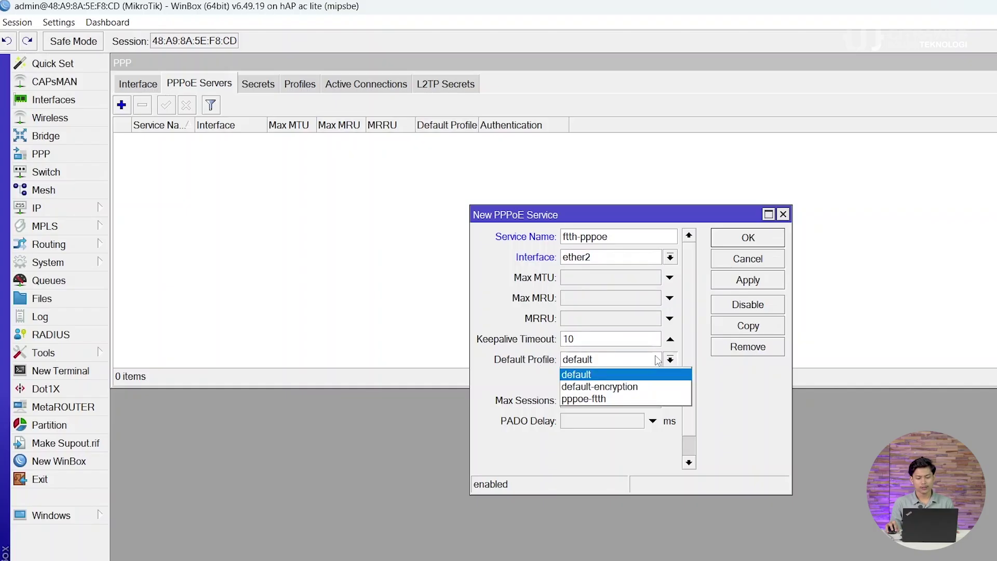
pyautogui.click(644, 397)
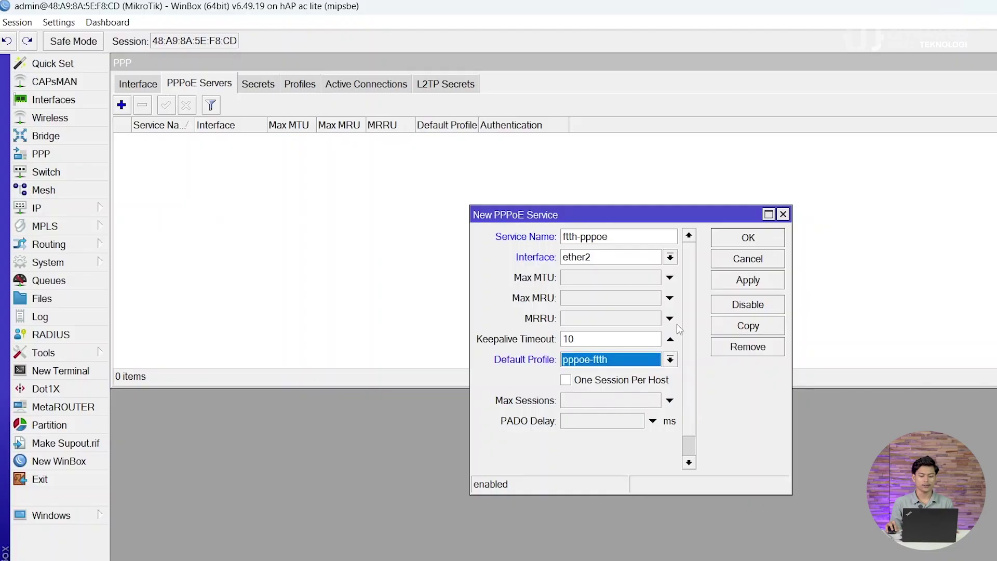
pyautogui.click(761, 281)
pyautogui.click(748, 238)
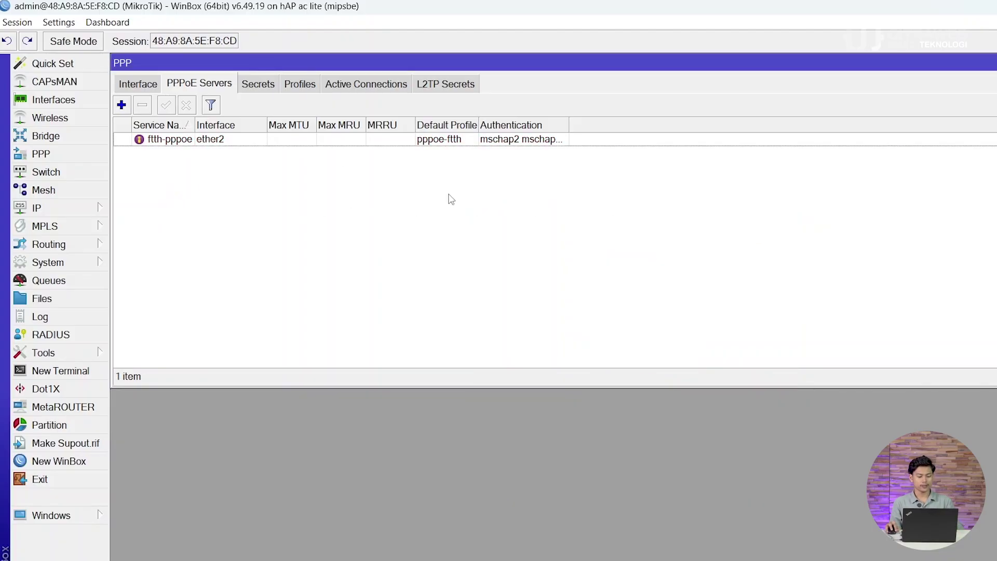
pyautogui.press('Escape')
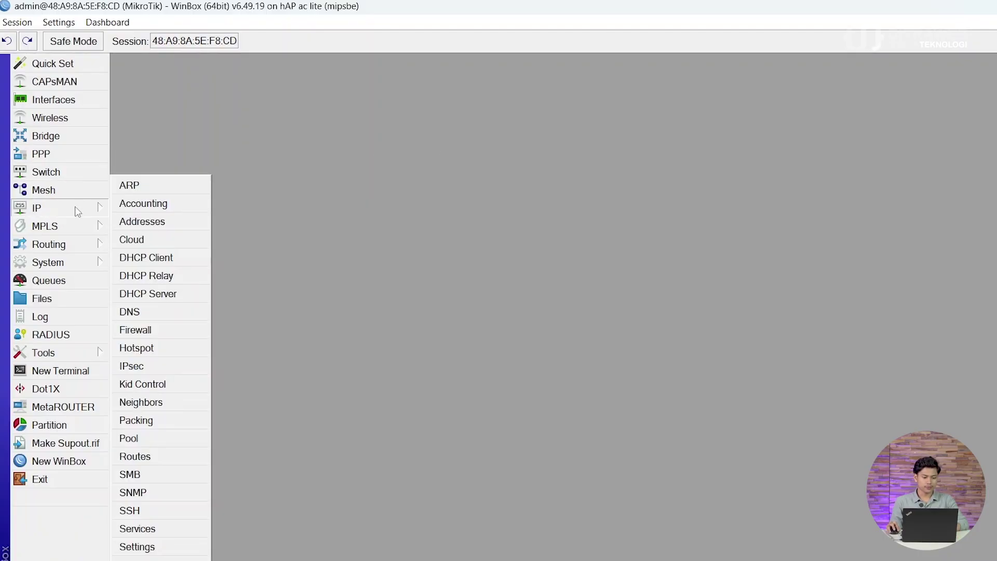
# Step: Open IP > Firewall on the NAT rules list
pyautogui.moveTo(87, 217)
pyautogui.click(134, 222)
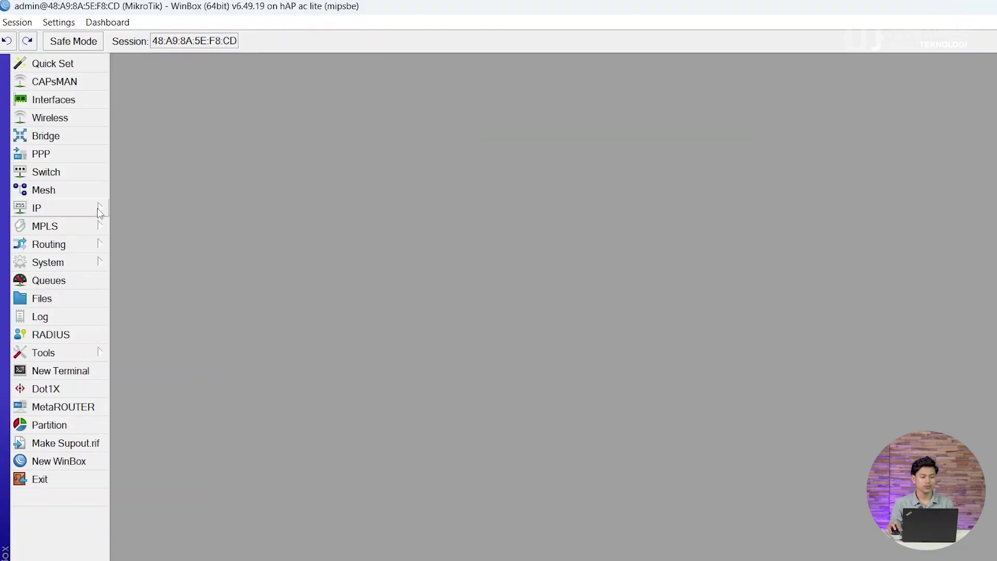
pyautogui.click(99, 210)
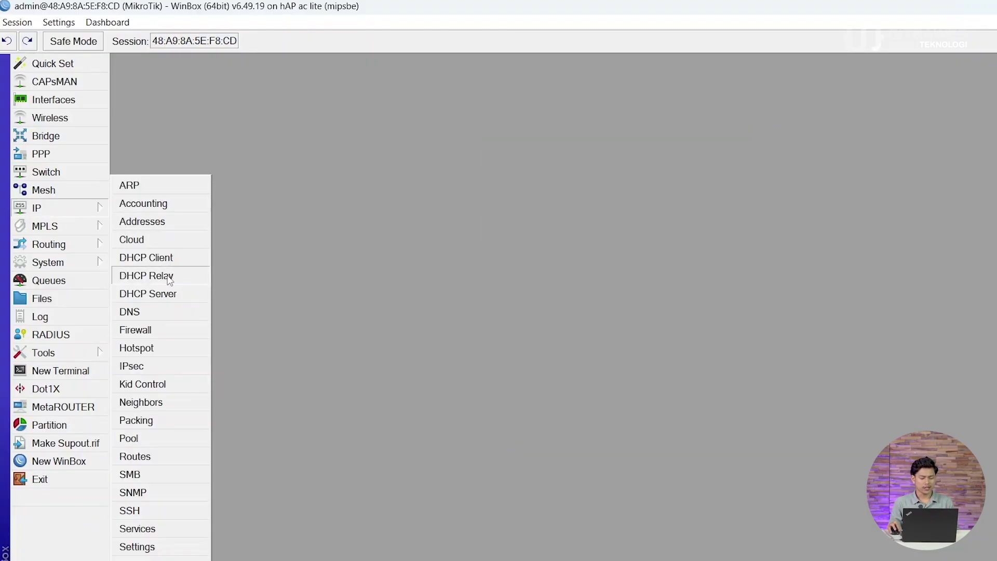
pyautogui.click(162, 328)
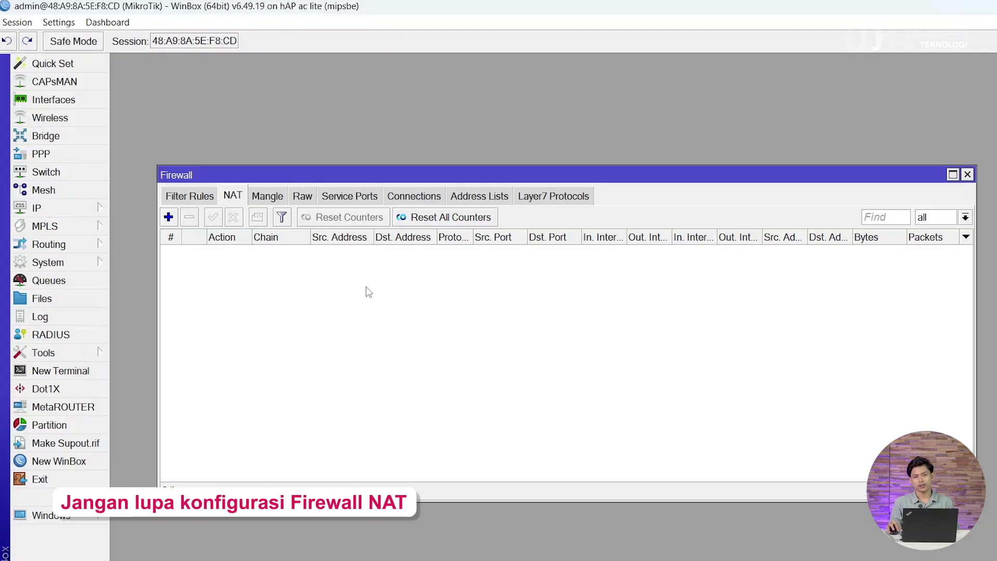
# Step: Start a new srcnat rule matching out interface ether1
pyautogui.click(170, 217)
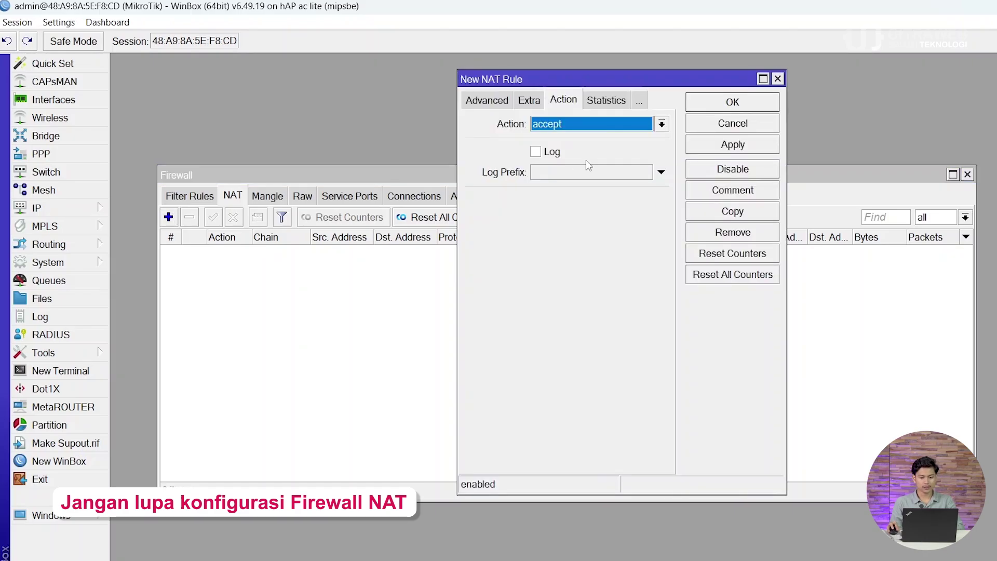
pyautogui.click(497, 103)
pyautogui.click(489, 101)
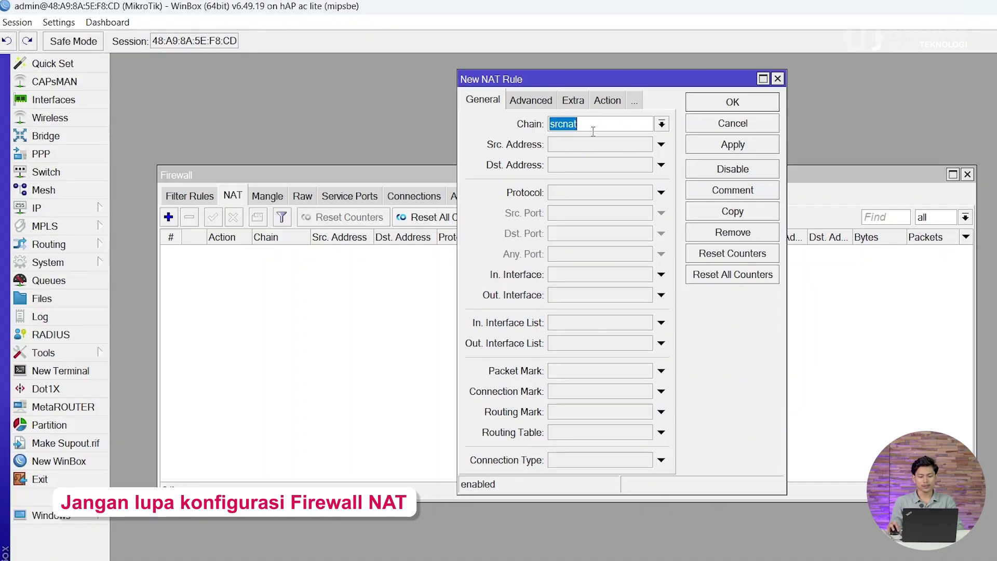
pyautogui.click(568, 299)
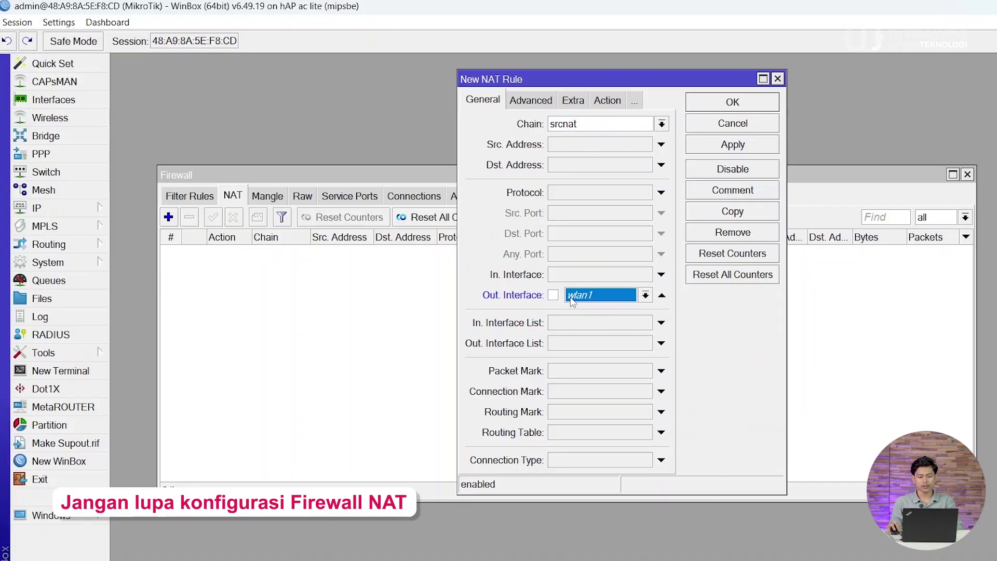
pyautogui.click(615, 291)
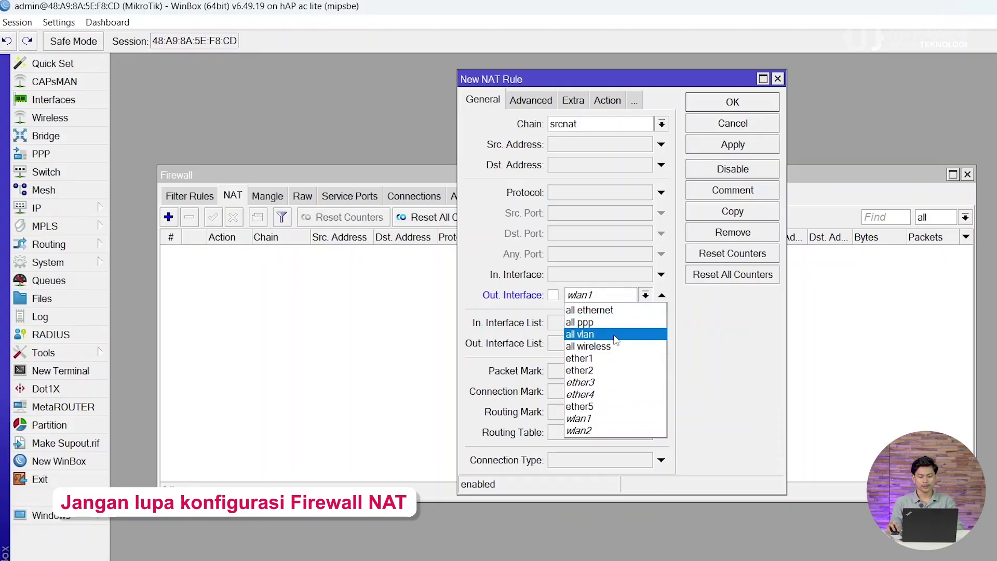
pyautogui.click(617, 358)
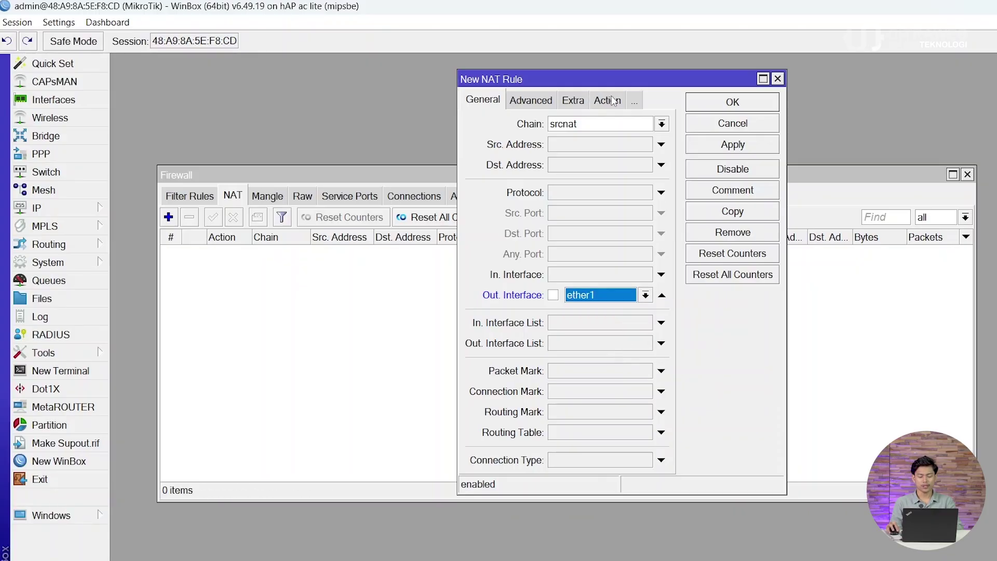
# Step: Set the rule's action to masquerade and save it
pyautogui.click(607, 100)
pyautogui.click(598, 134)
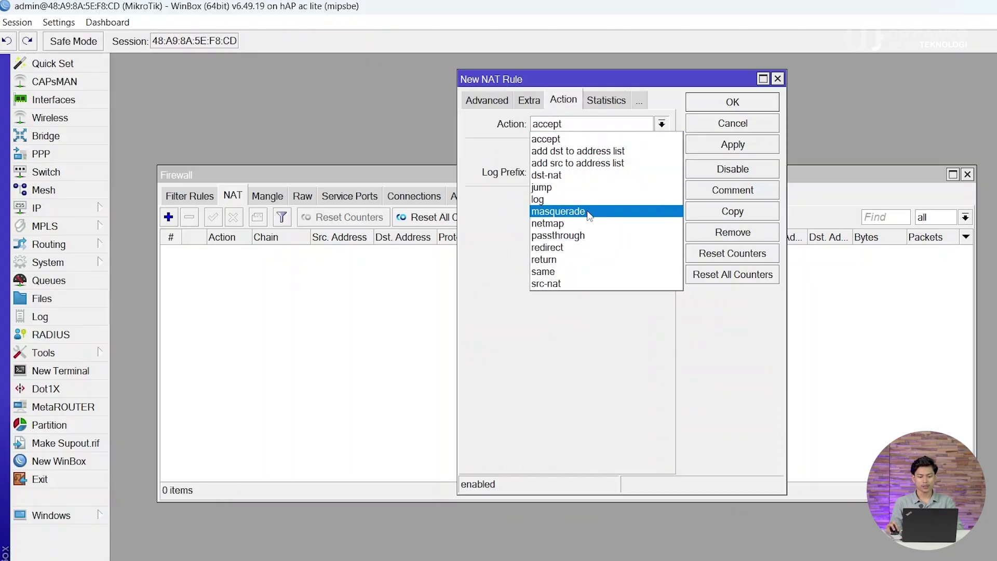
pyautogui.click(589, 214)
pyautogui.click(733, 147)
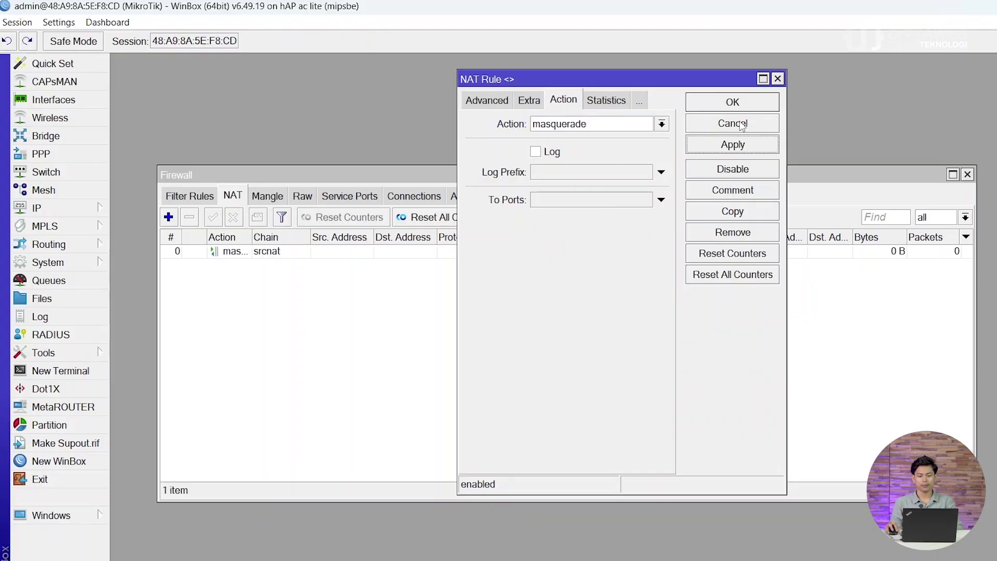
pyautogui.click(738, 101)
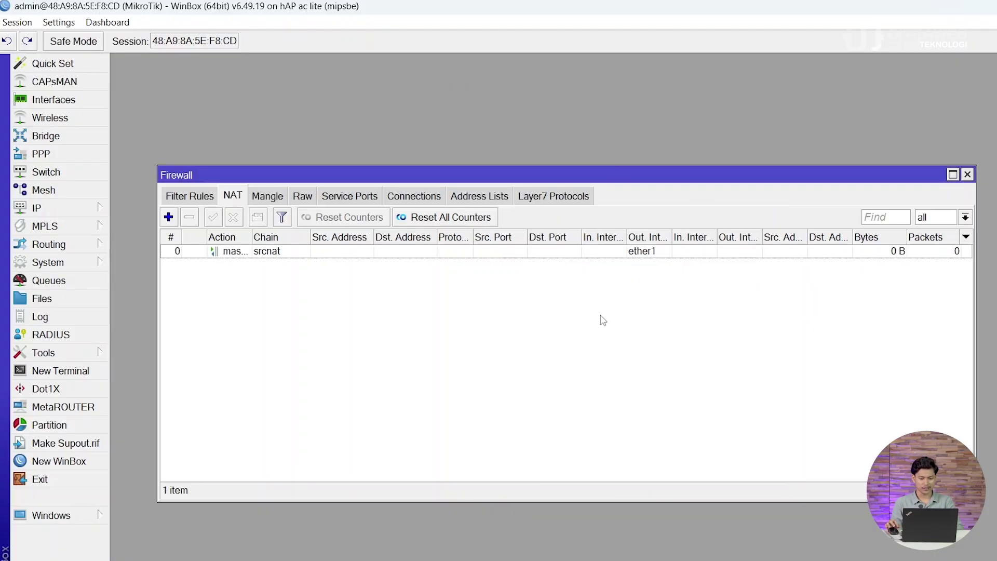
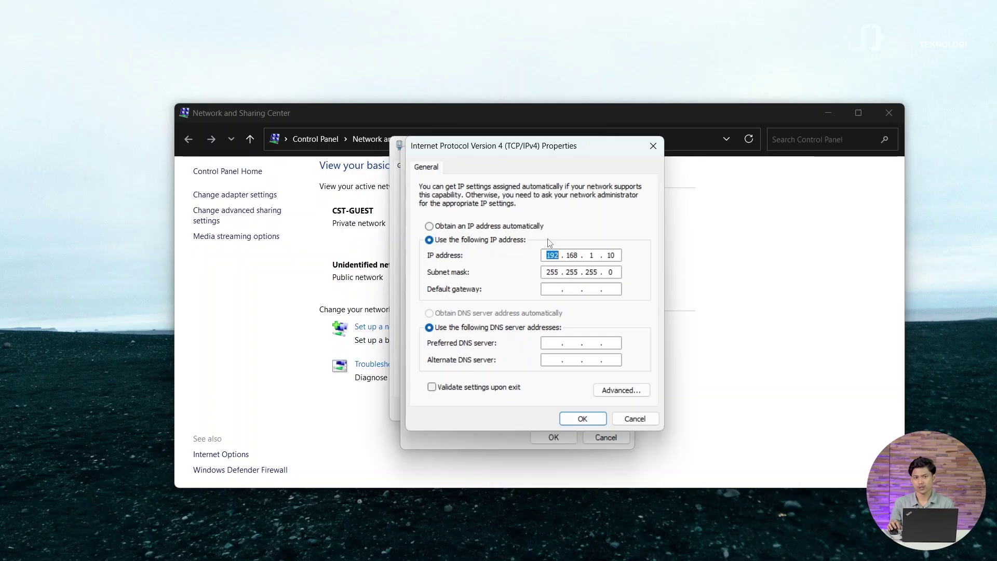
# Step: Confirm the static IPv4 address 192.168.1.10/24 and close the Ethernet Properties and Status windows
pyautogui.doubleClick(609, 256)
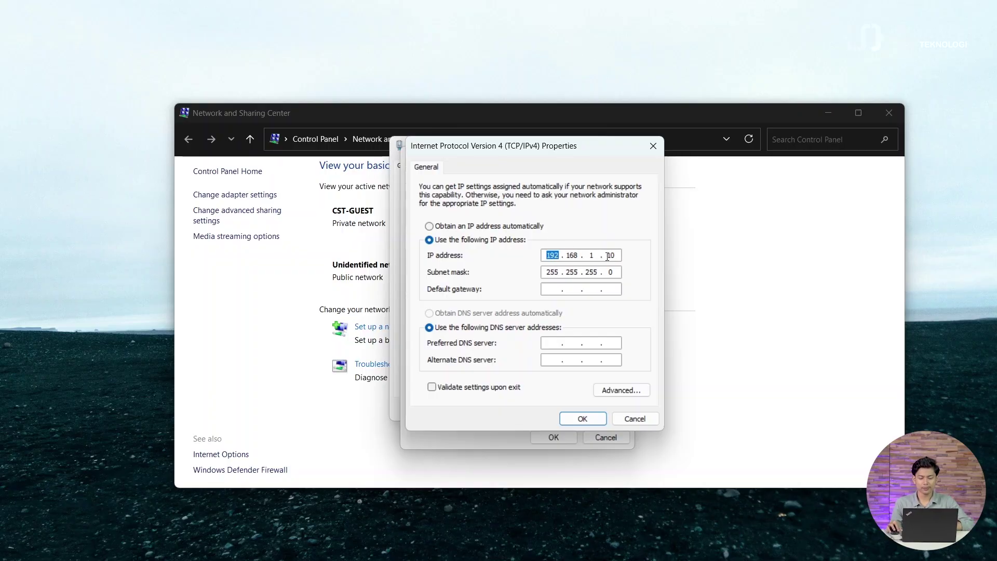
pyautogui.doubleClick(617, 255)
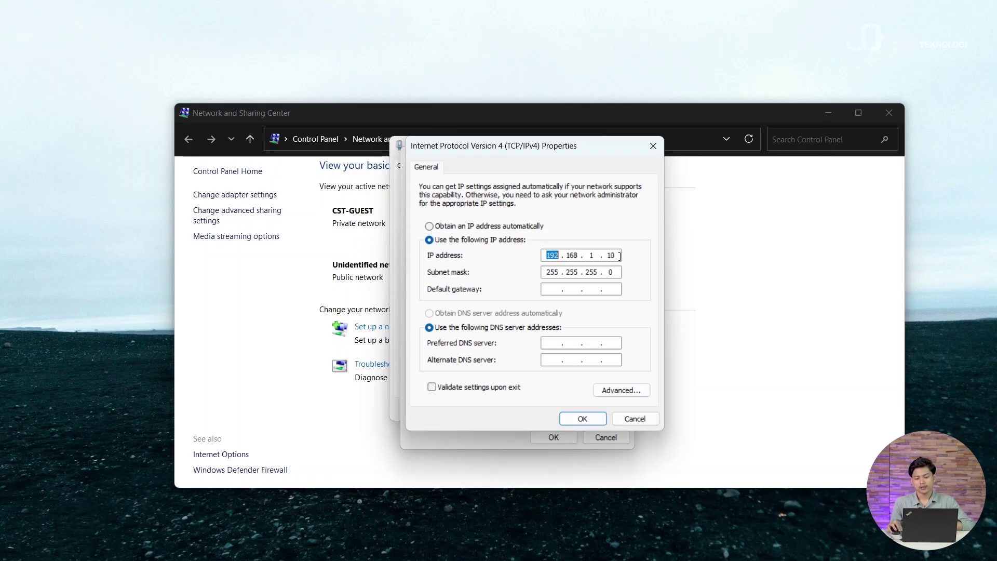
pyautogui.doubleClick(615, 255)
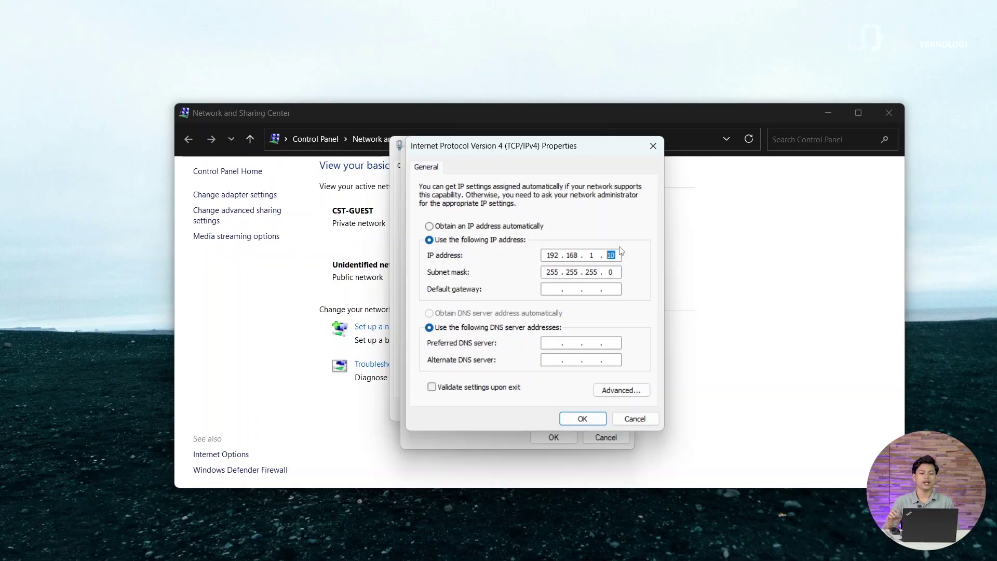
pyautogui.click(612, 254)
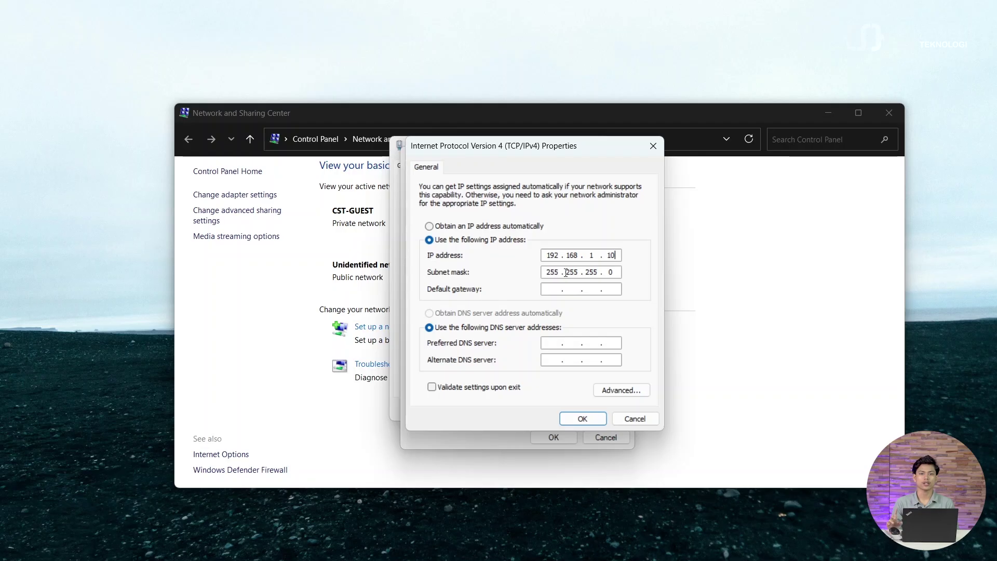
pyautogui.click(595, 419)
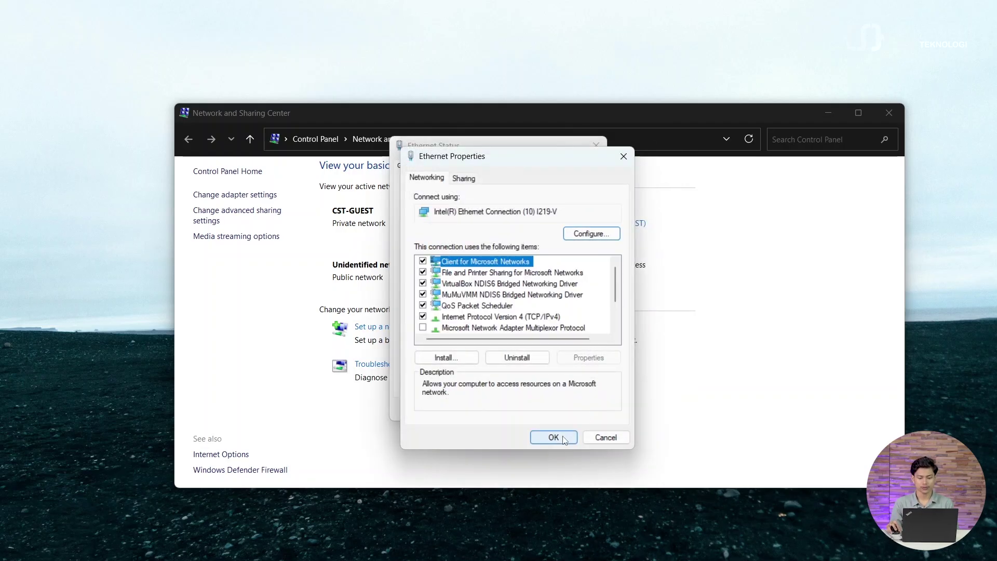
pyautogui.click(554, 437)
pyautogui.click(579, 409)
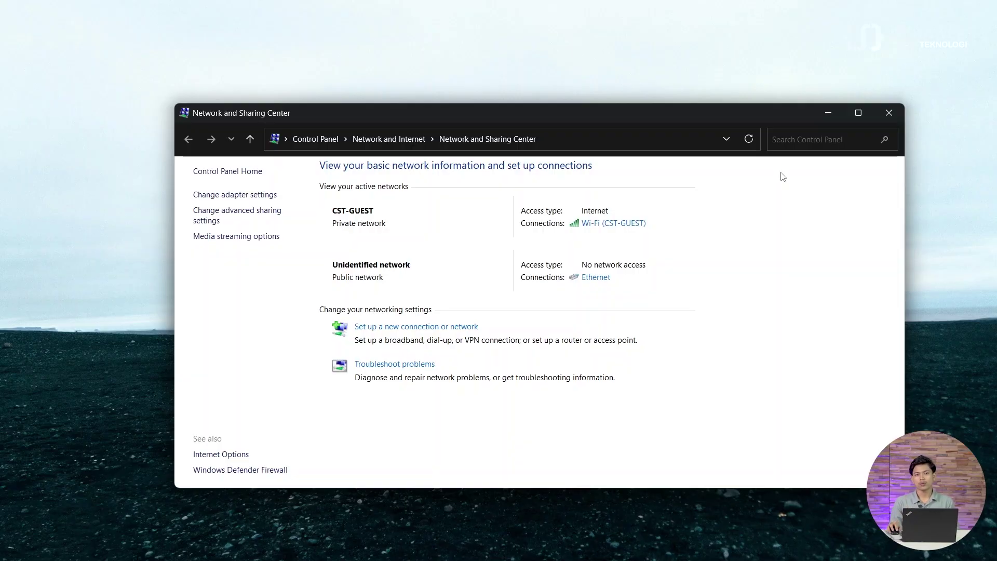
# Step: Open a new Chrome tab and load the OLT login page at 192.168.1.100
pyautogui.moveTo(752, 557)
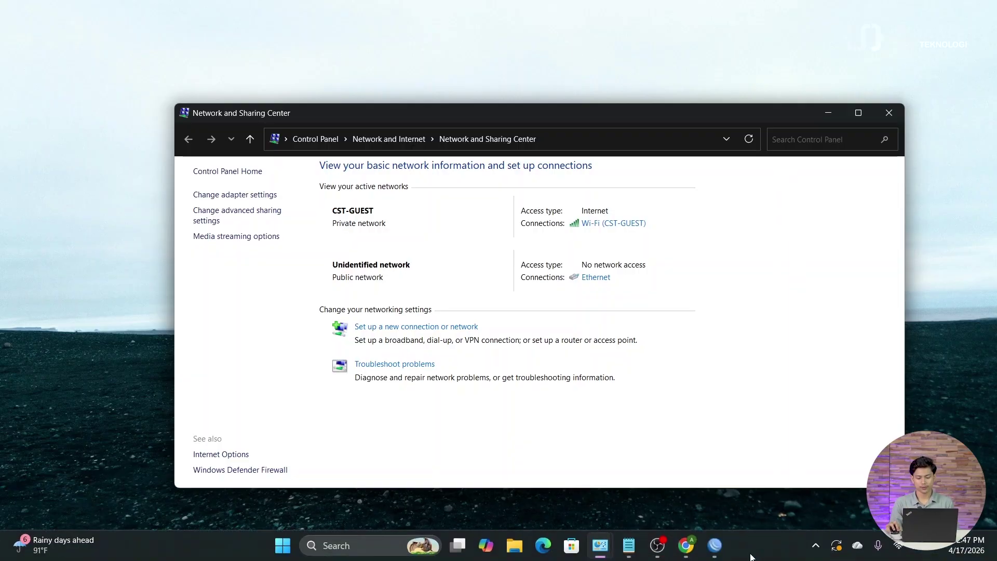
pyautogui.click(686, 545)
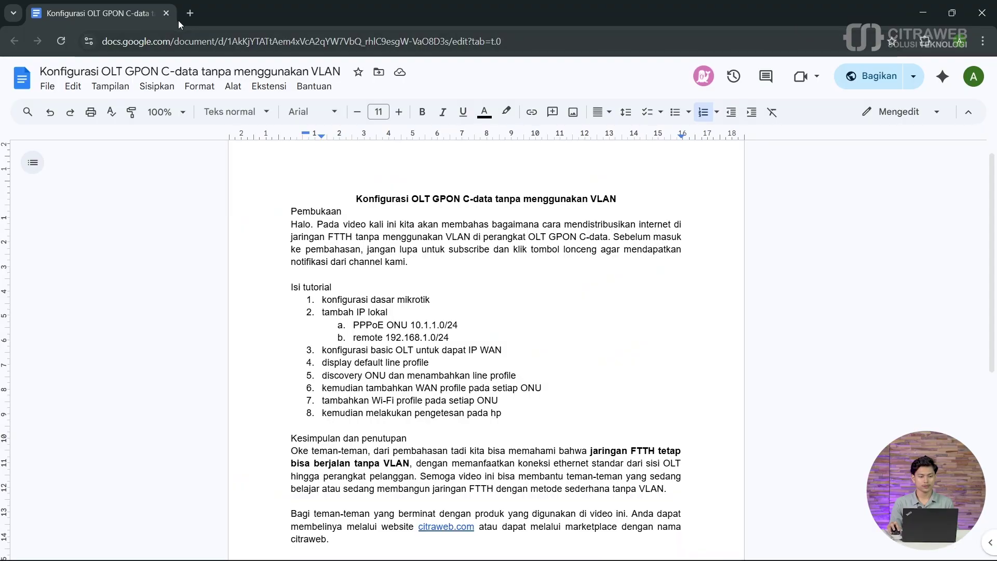
pyautogui.click(191, 13)
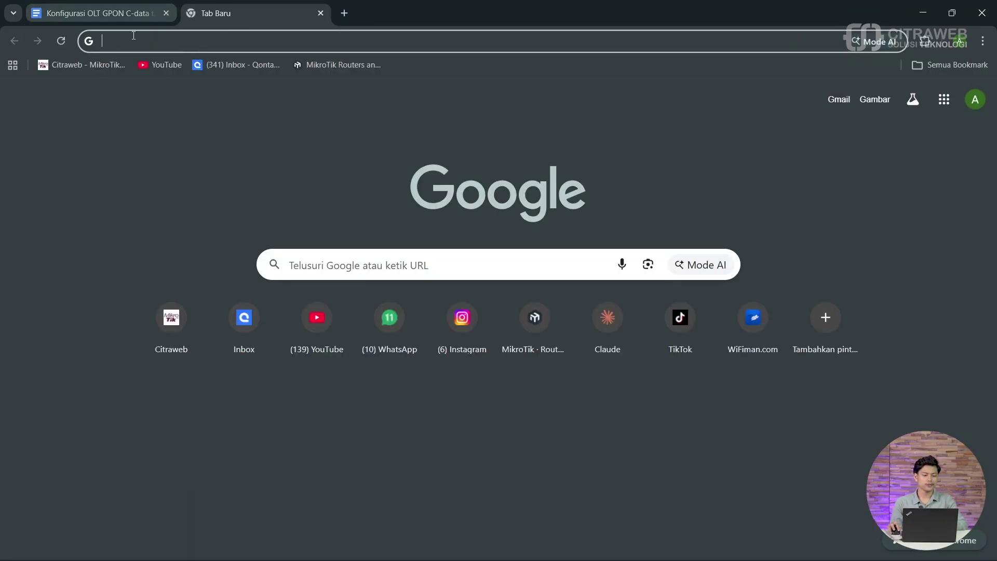
pyautogui.click(112, 38)
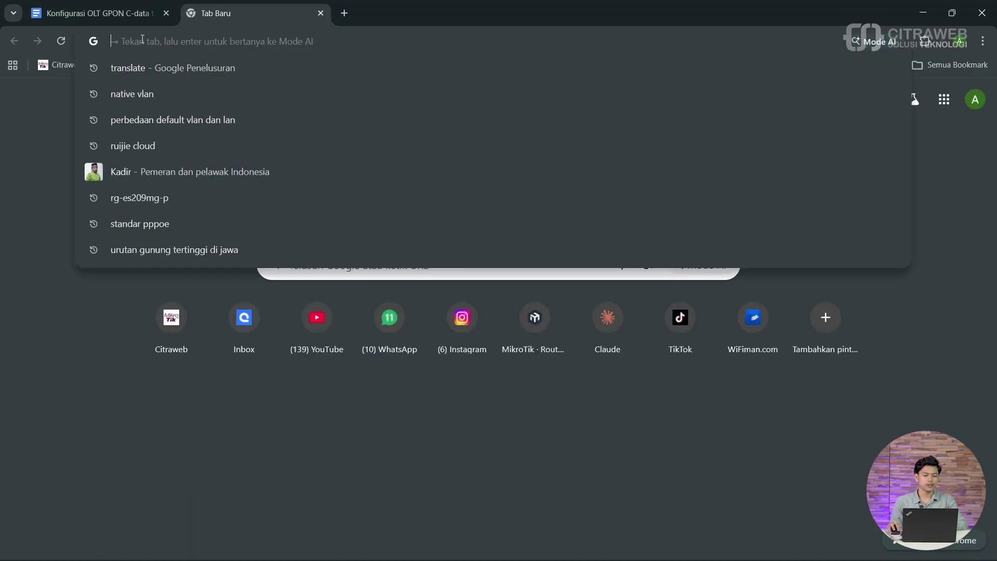
pyautogui.click(36, 114)
pyautogui.click(124, 46)
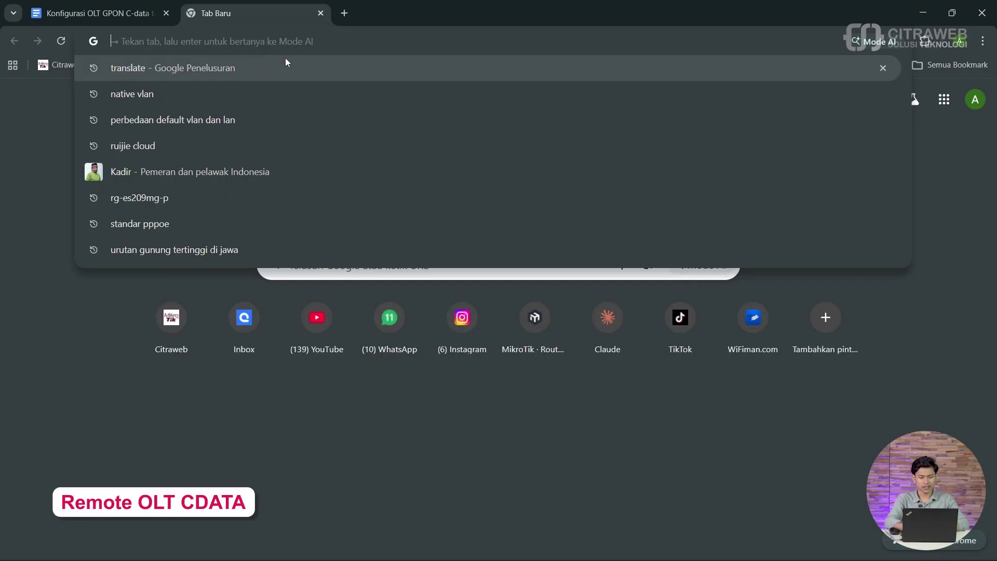
pyautogui.write('192')
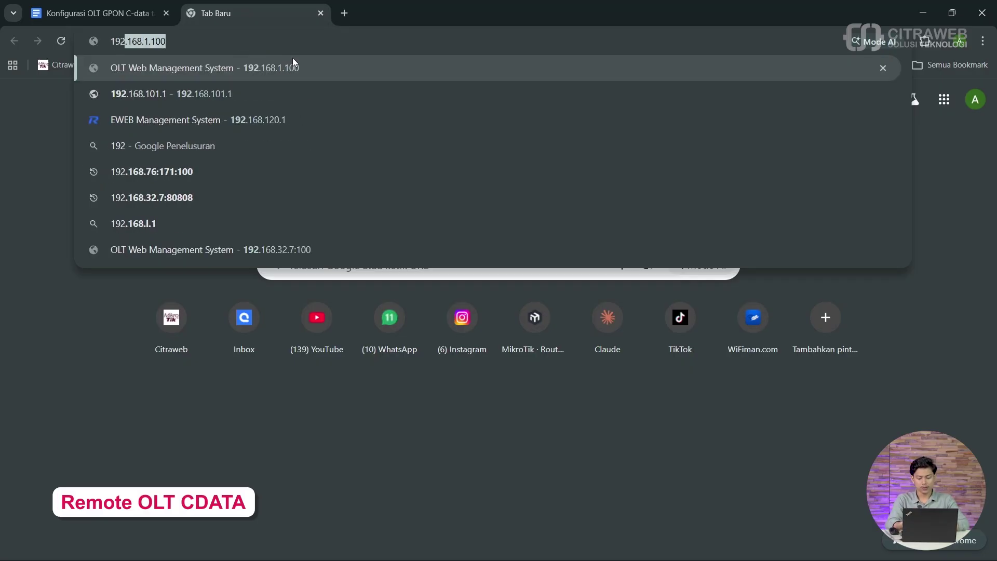
pyautogui.write('.168')
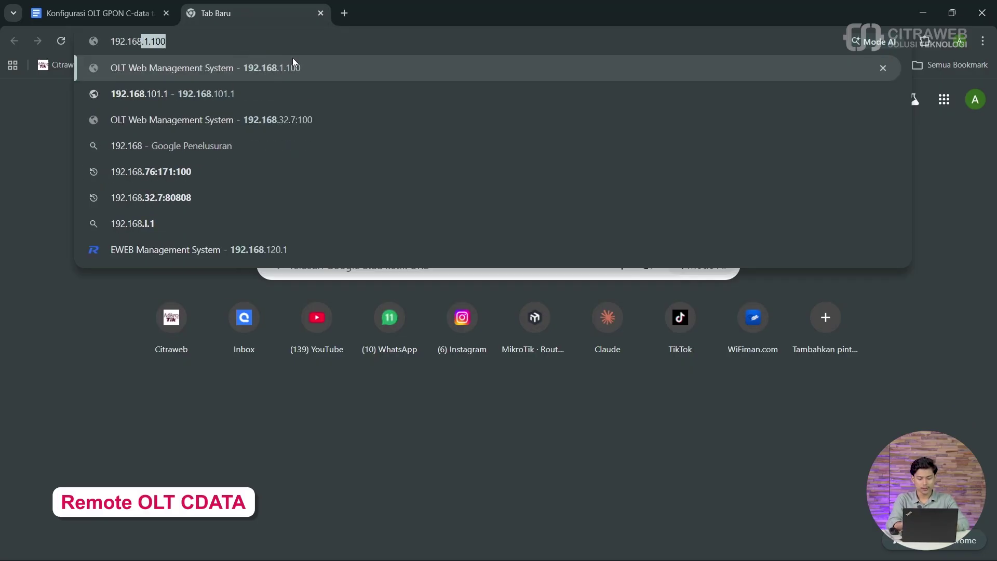
pyautogui.write('.1.100')
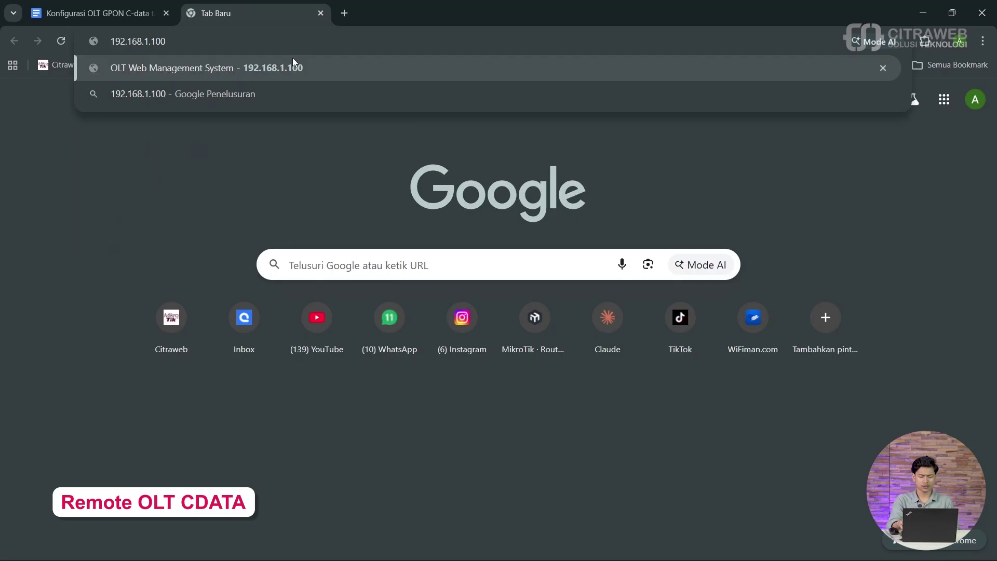
pyautogui.press('Return')
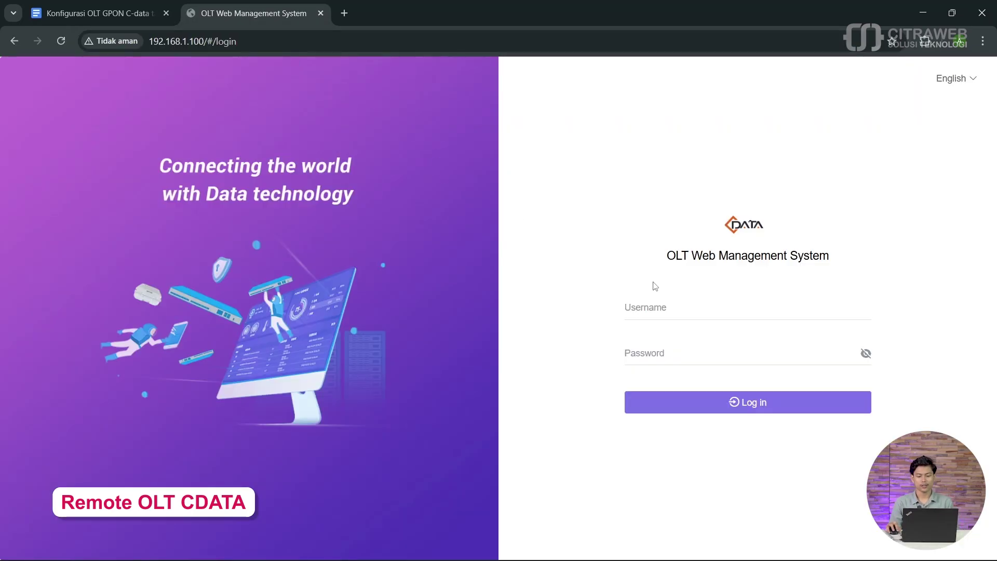
# Step: Sign in with the administrator username and password, dismissing Chrome's password-breach warning
pyautogui.click(693, 308)
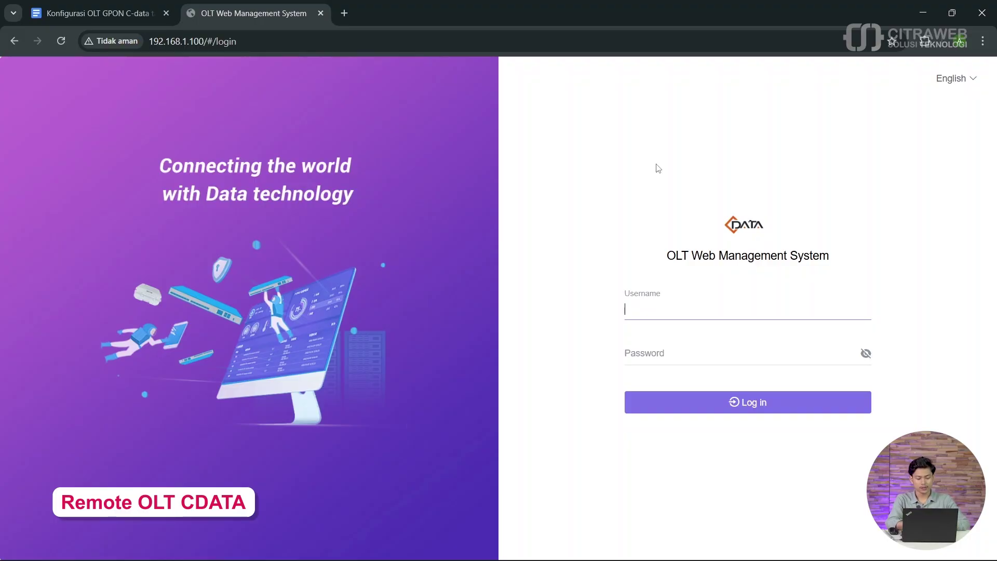
pyautogui.write('root')
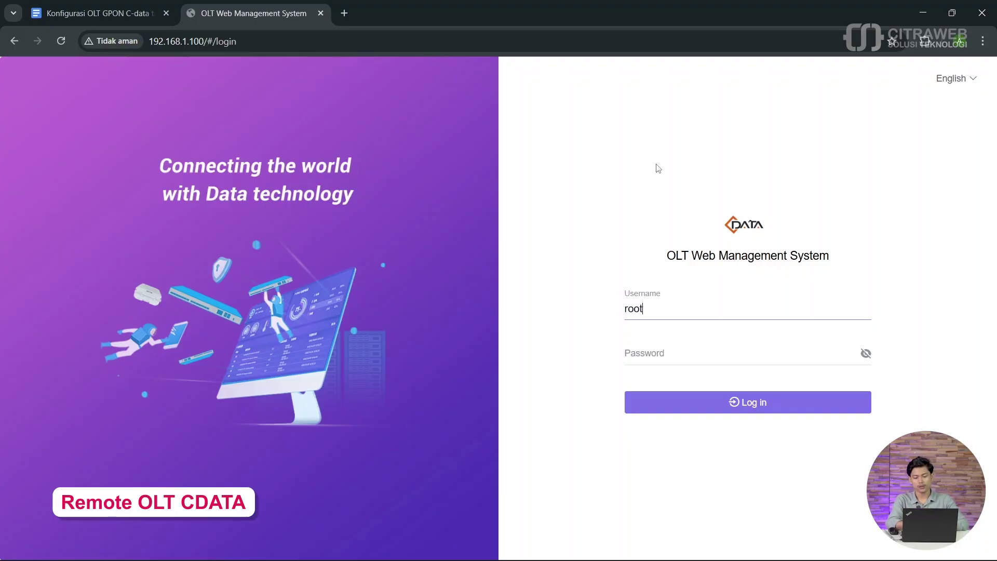
pyautogui.press('Tab')
pyautogui.write('admin')
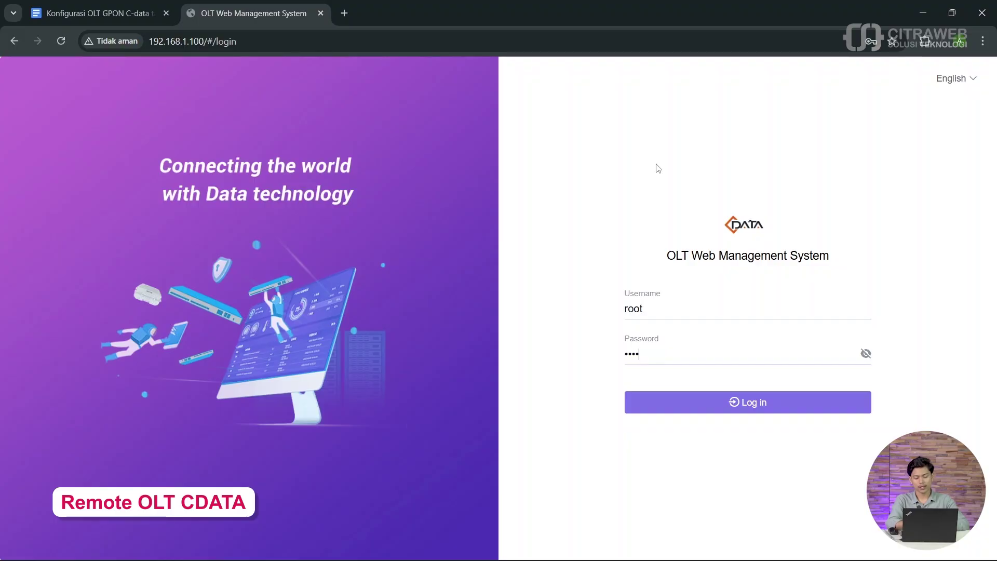
pyautogui.click(866, 354)
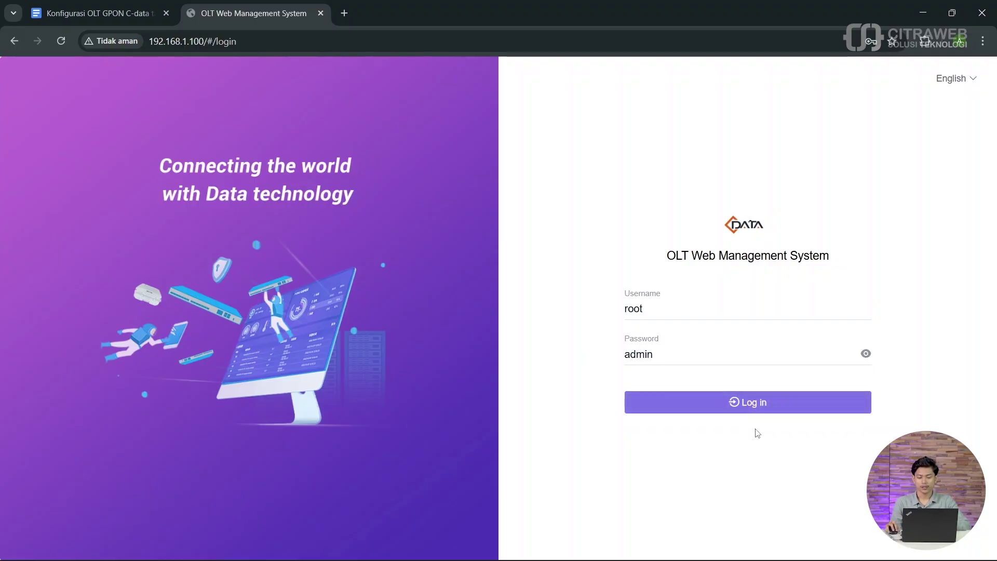
pyautogui.click(757, 410)
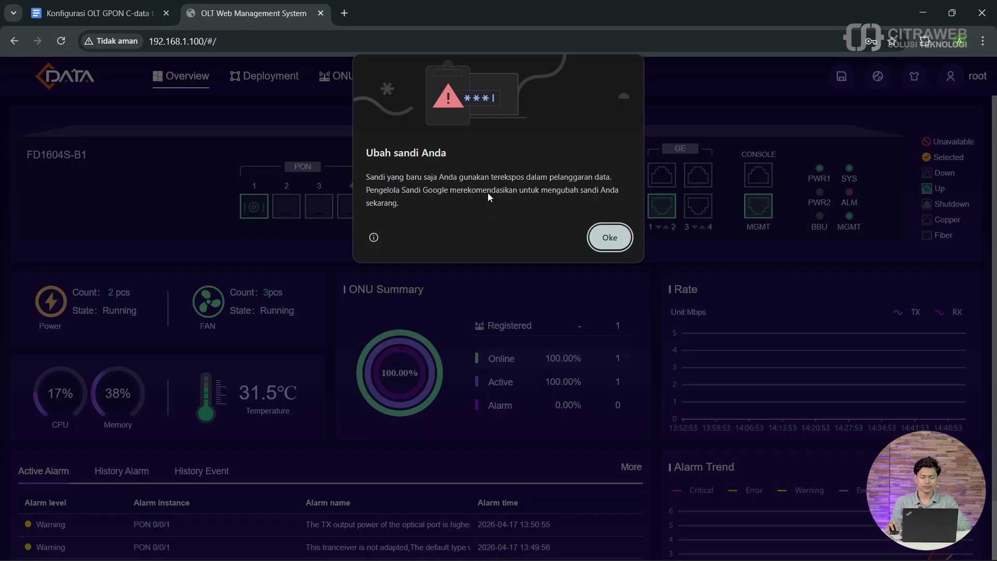
pyautogui.click(619, 242)
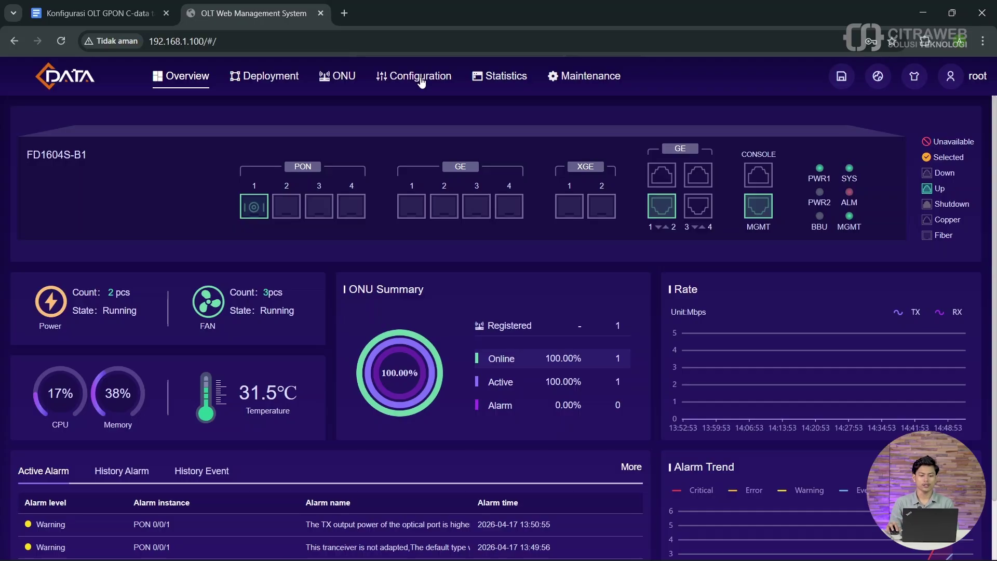
# Step: Start a new VLANIF interface under Configuration and select VLAN 1 for it
pyautogui.click(389, 78)
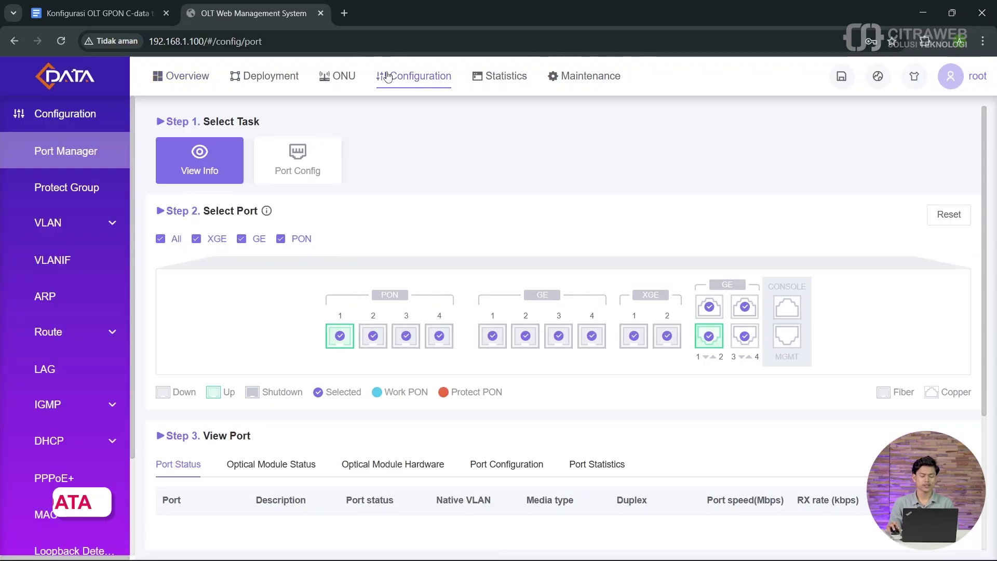
pyautogui.click(93, 260)
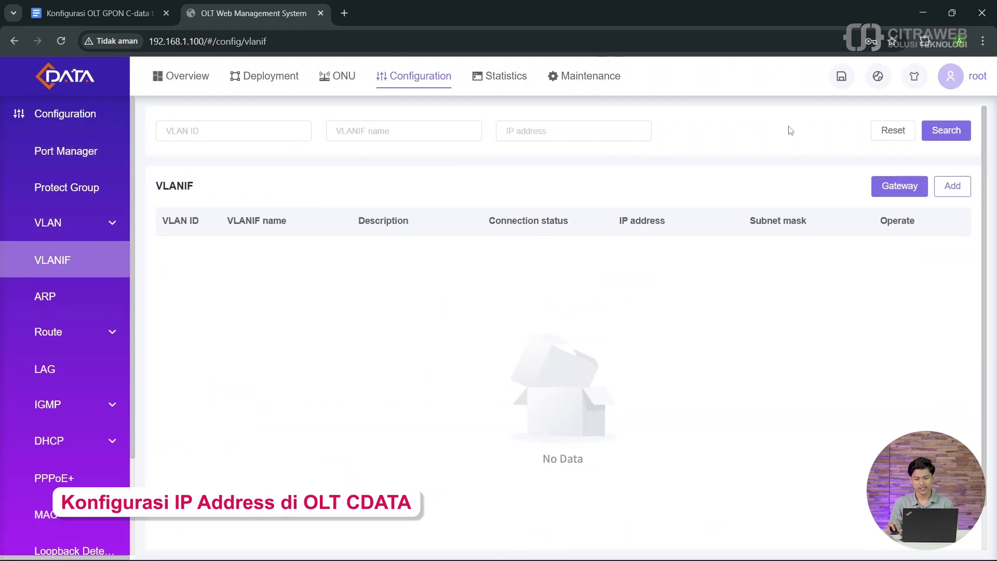
pyautogui.click(959, 188)
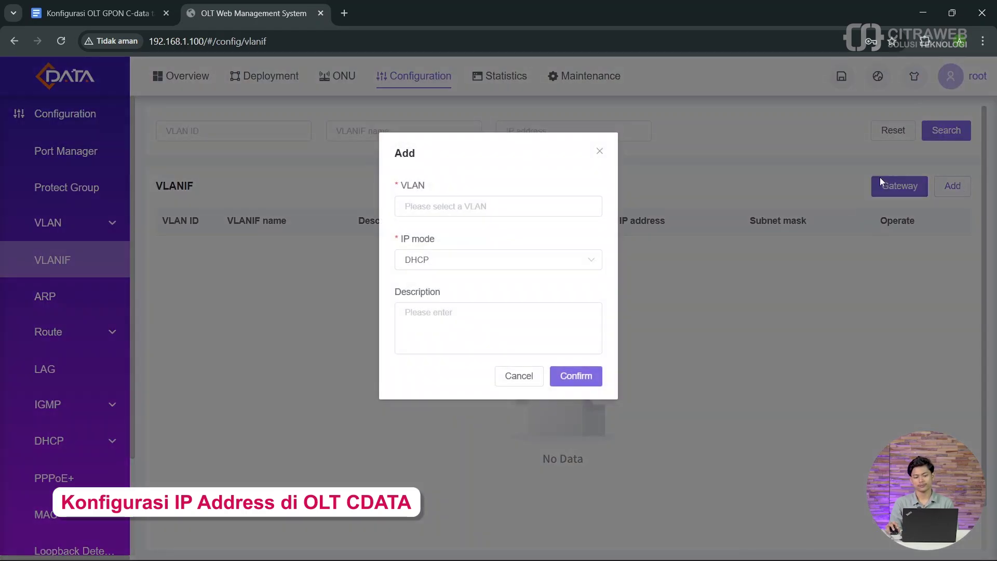
pyautogui.click(502, 200)
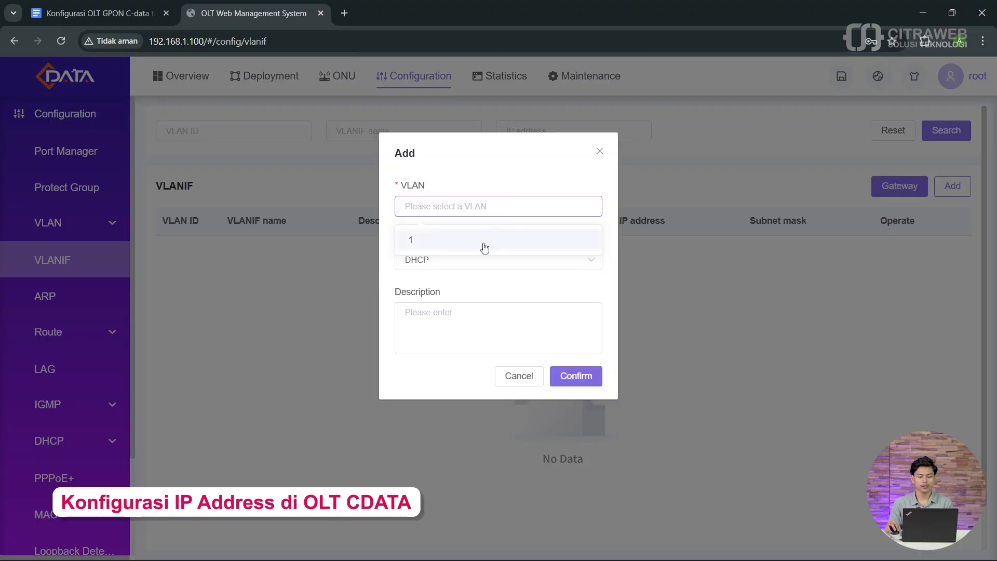
pyautogui.click(483, 245)
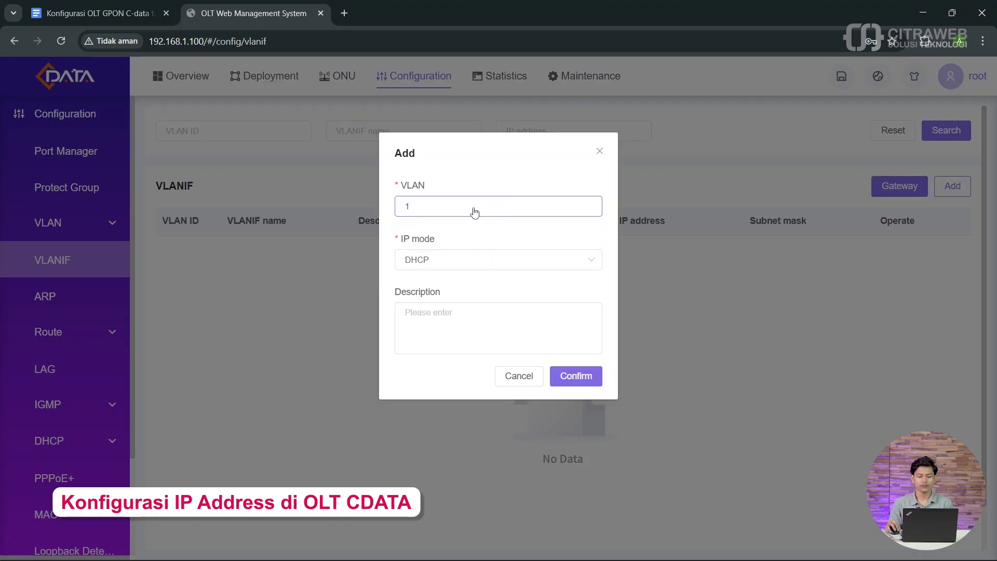
pyautogui.click(407, 207)
pyautogui.click(454, 238)
# Step: Set the interface to static IP 172.16.1.2 with mask 255.255.255.0 and confirm
pyautogui.click(463, 266)
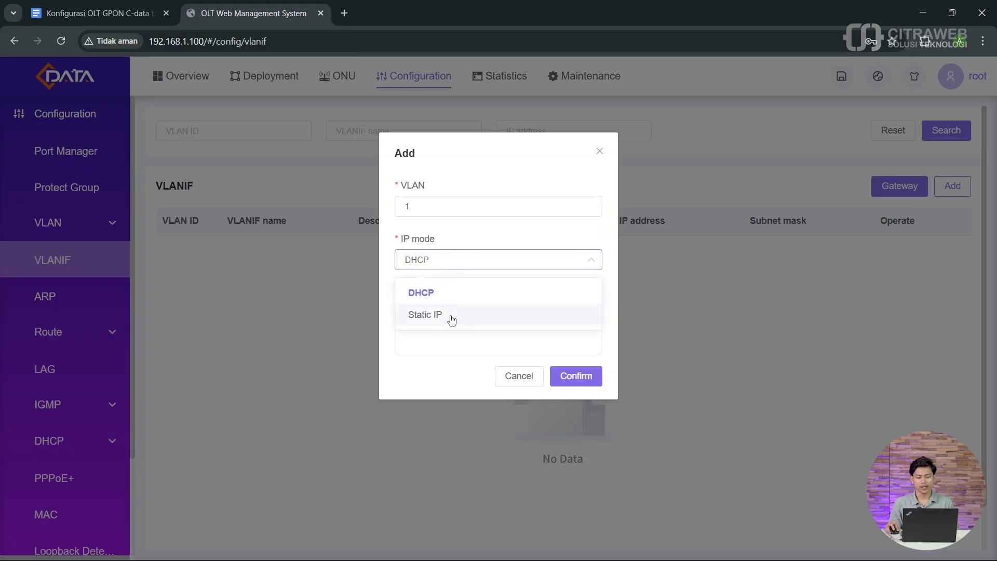
pyautogui.click(451, 317)
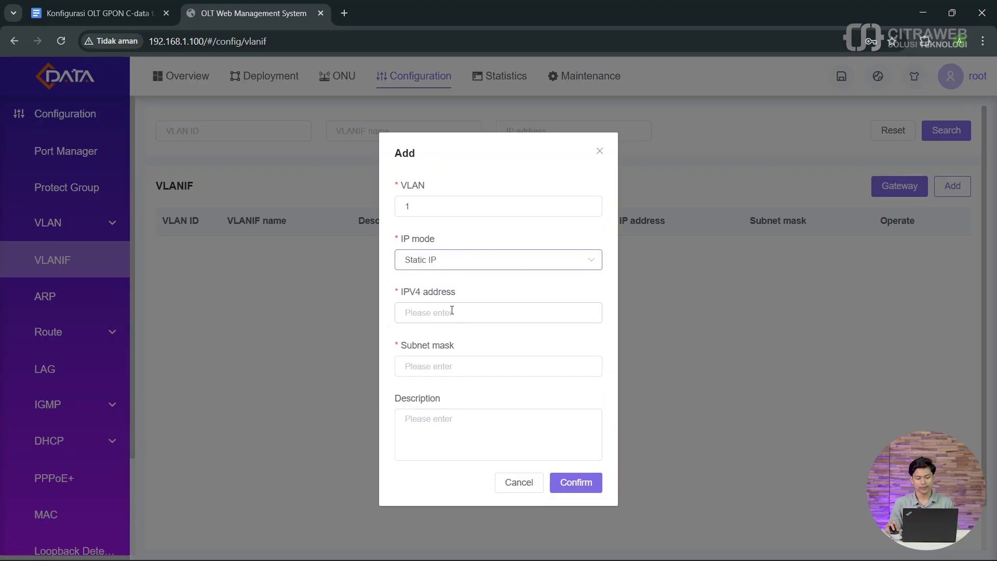
pyautogui.click(452, 311)
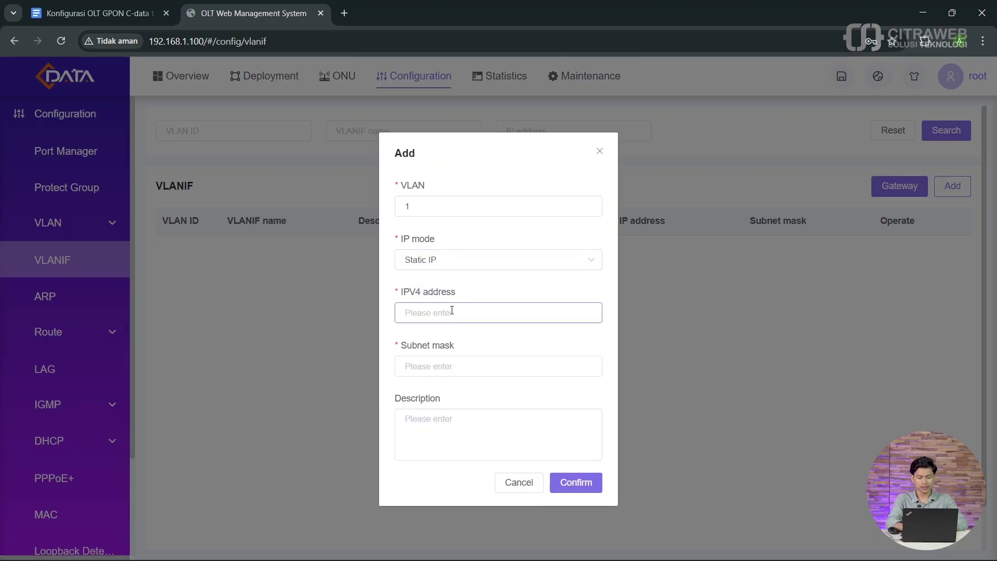
pyautogui.write('172.1')
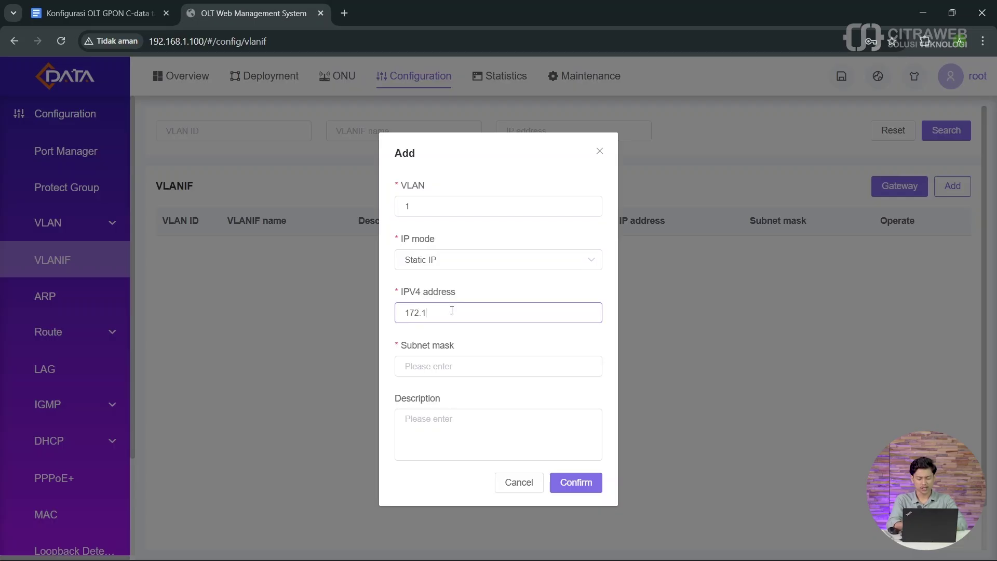
pyautogui.write('6.1.2')
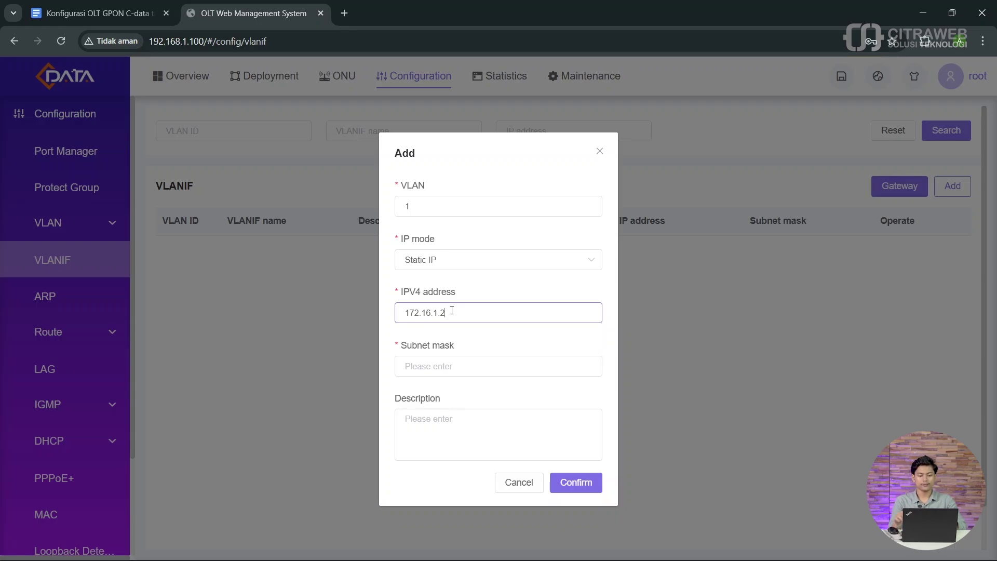
pyautogui.click(459, 366)
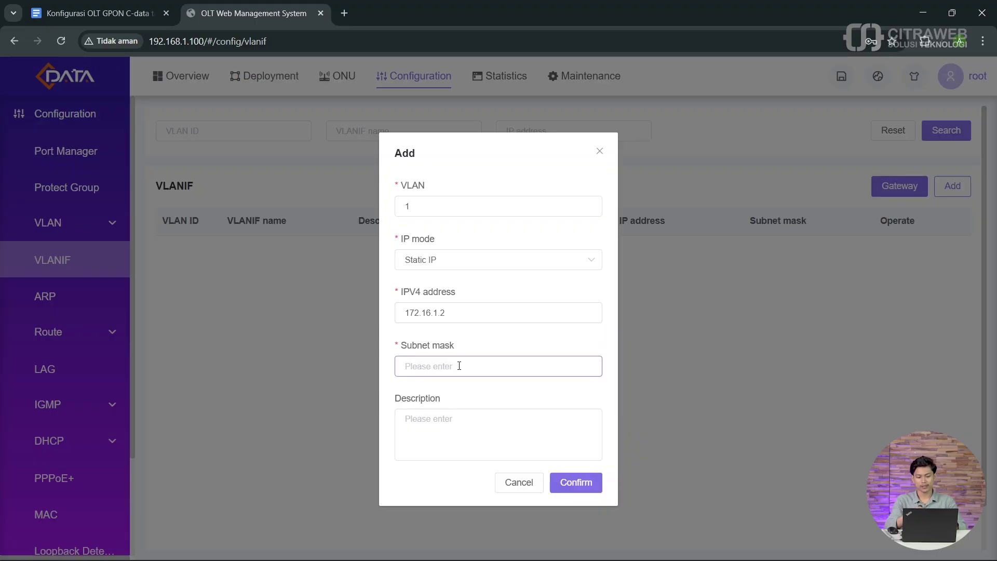
pyautogui.write('255.')
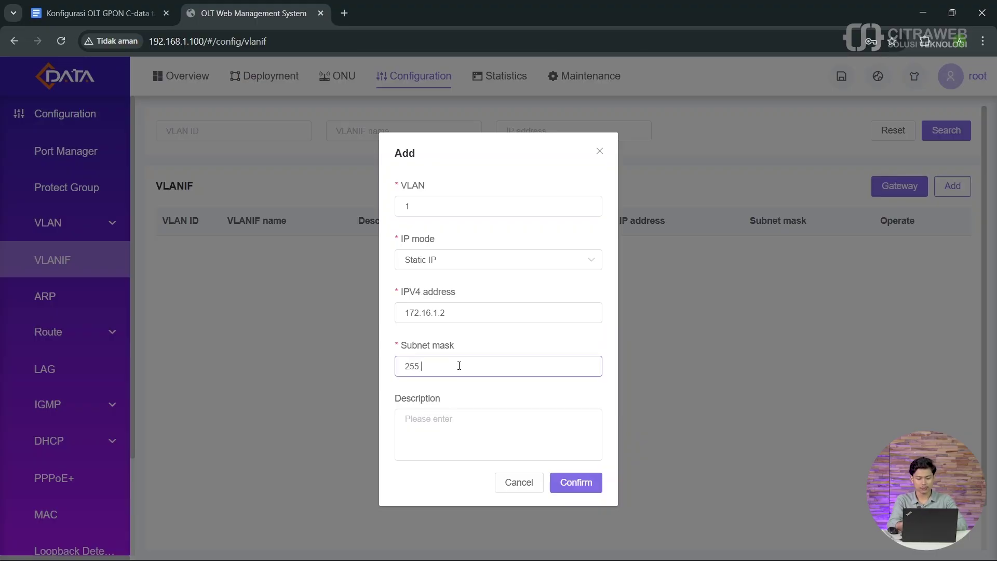
pyautogui.write('255.255.0')
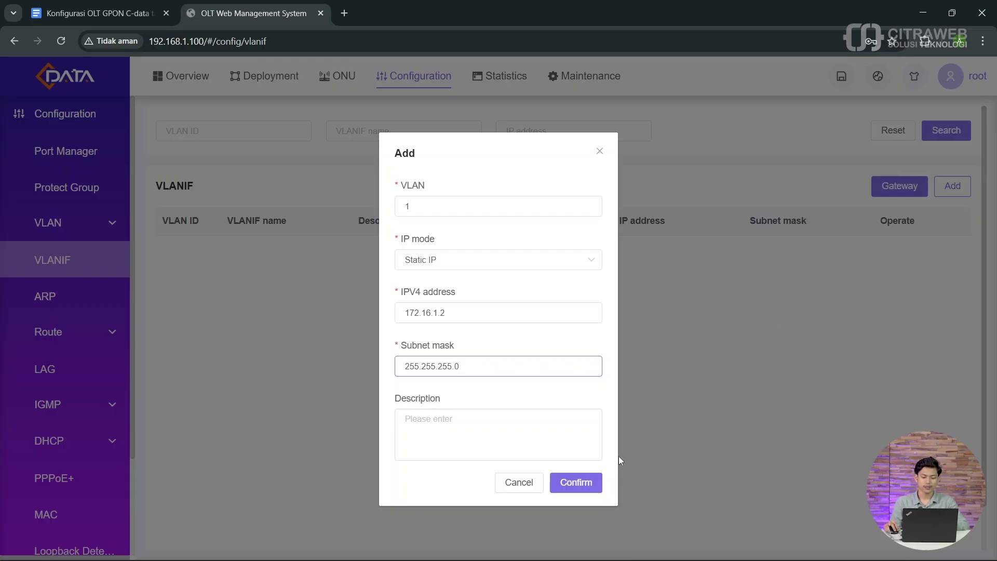
pyautogui.click(586, 481)
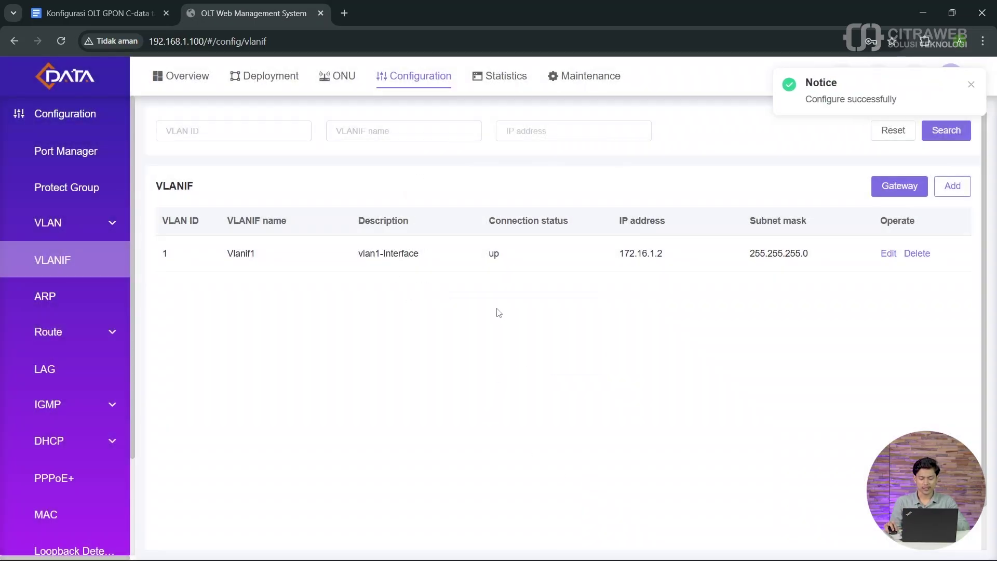
# Step: Point out the new Vlanif1 interface's 'up' status in the list
pyautogui.moveTo(521, 254); pyautogui.dragTo(486, 258)
pyautogui.click(486, 256)
pyautogui.click(494, 253)
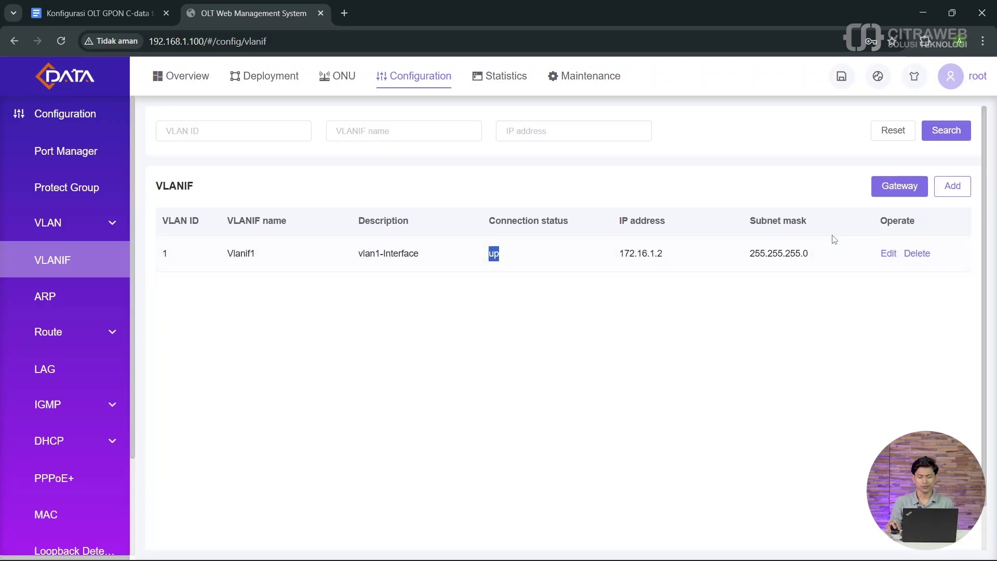
pyautogui.click(737, 291)
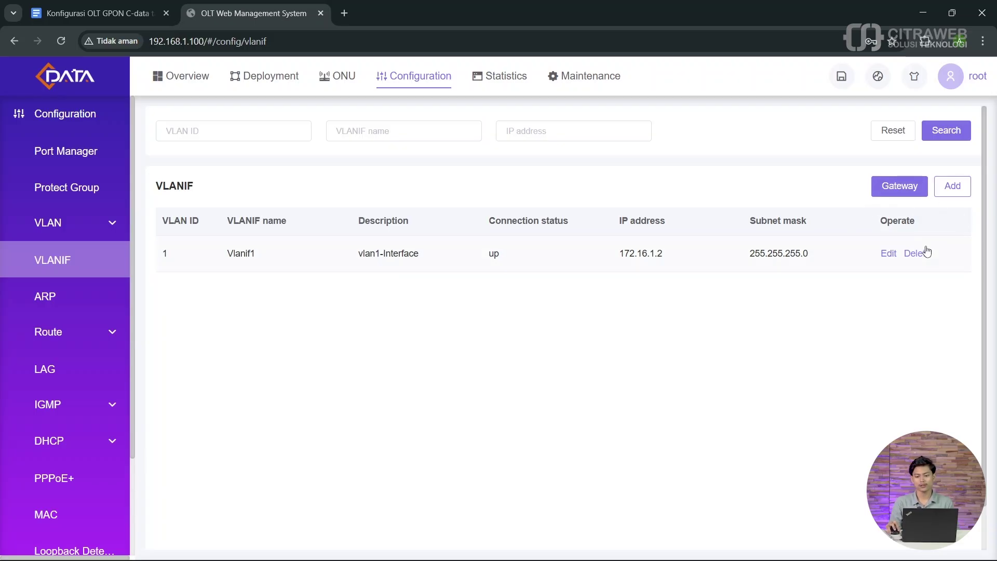
# Step: Set default gateway 172.16.1.1 on the Vlanif1 interface and confirm
pyautogui.click(892, 191)
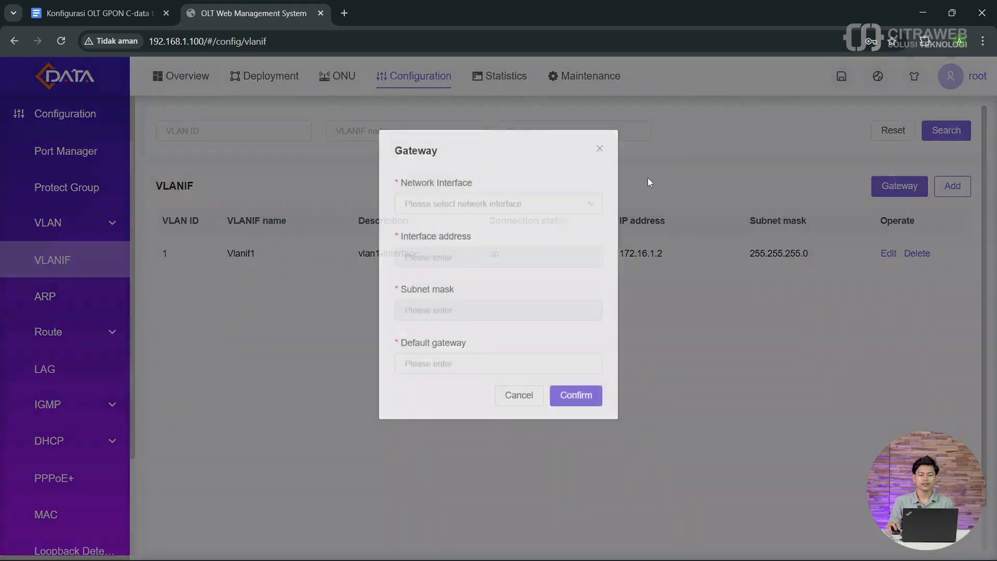
pyautogui.click(480, 206)
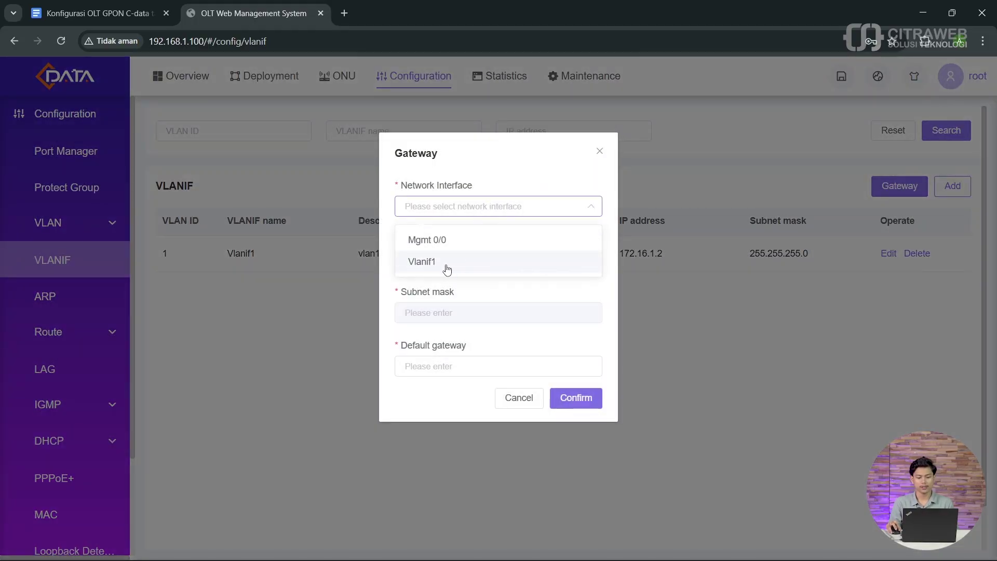
pyautogui.click(447, 269)
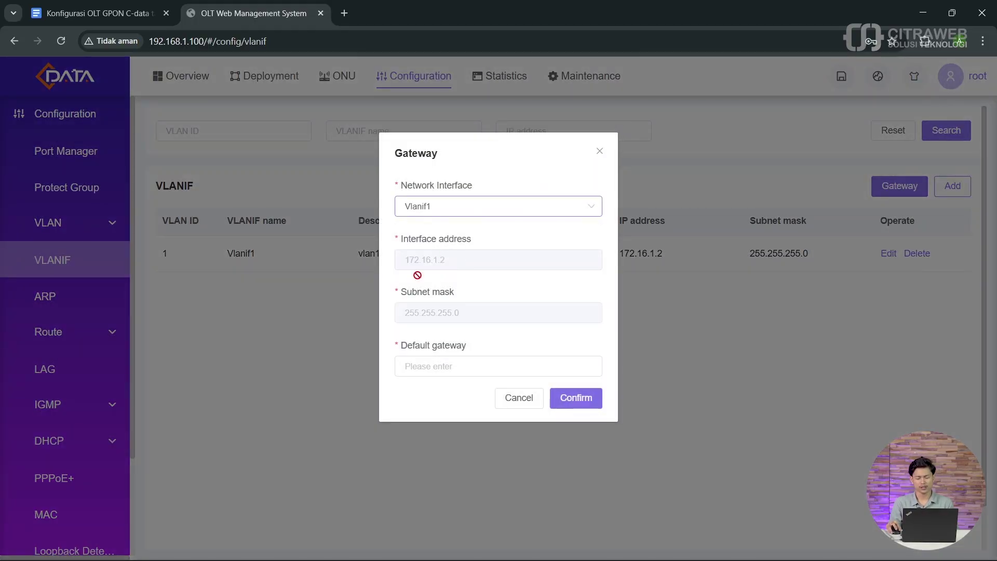
pyautogui.click(454, 365)
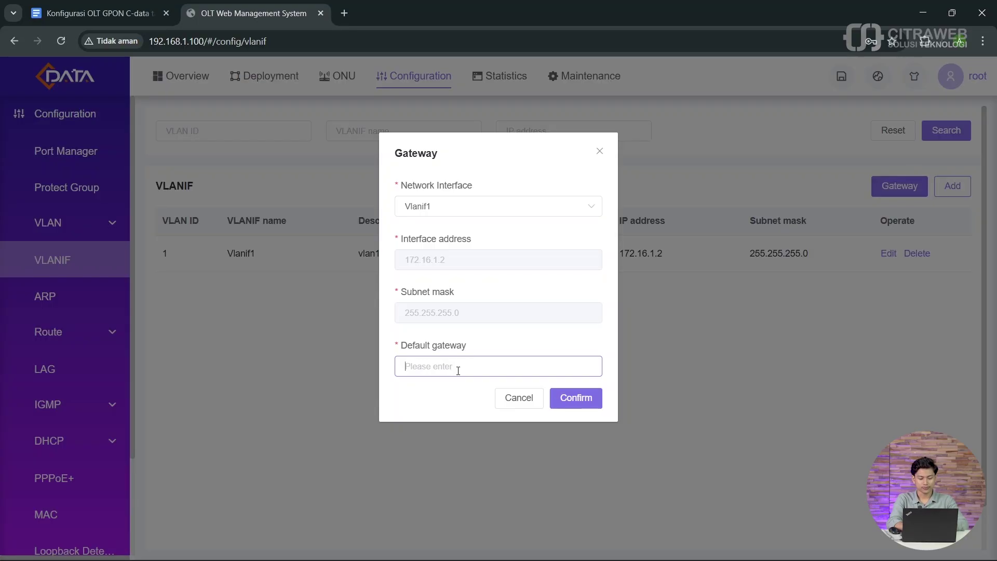
pyautogui.write('172.16')
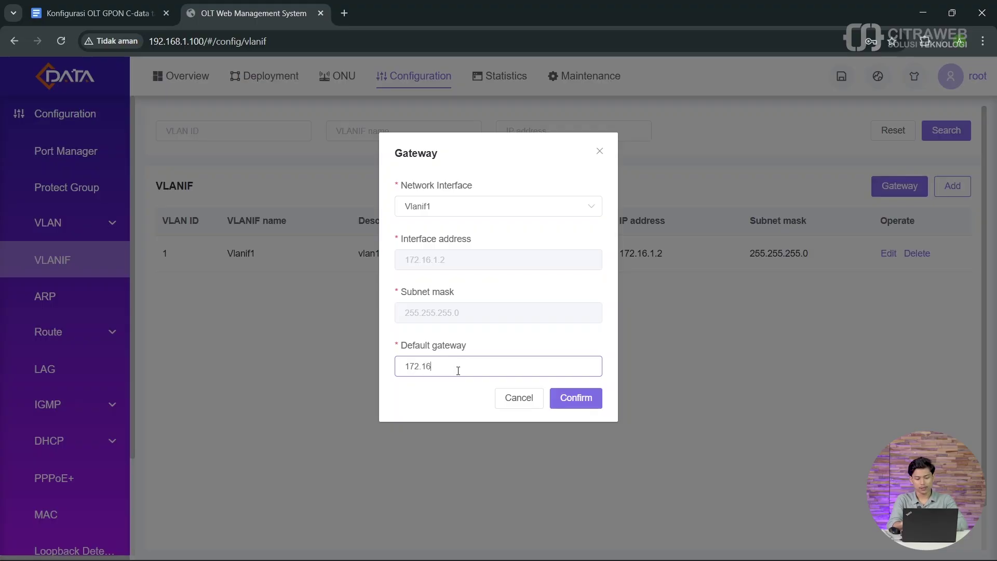
pyautogui.write('.1.1')
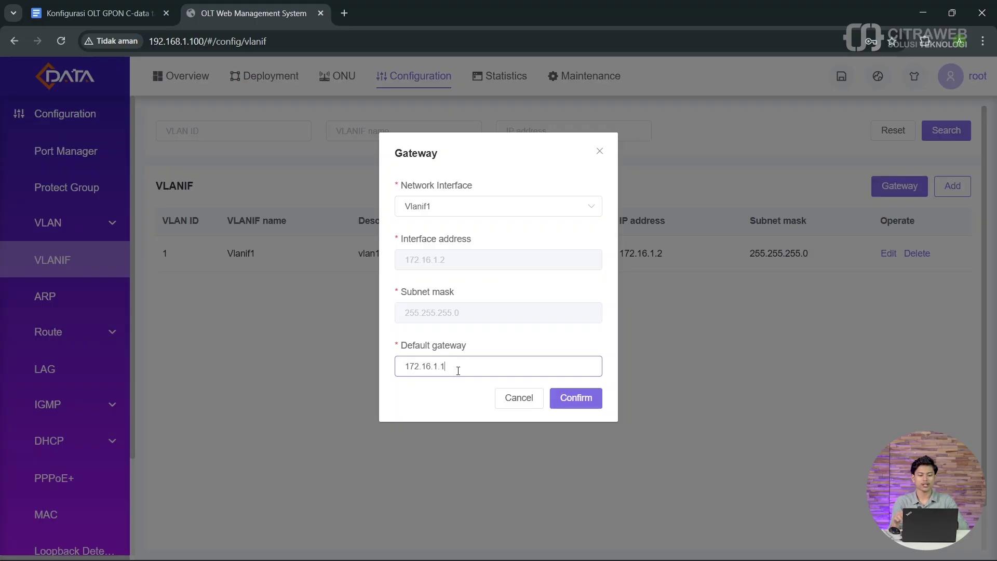
pyautogui.click(572, 401)
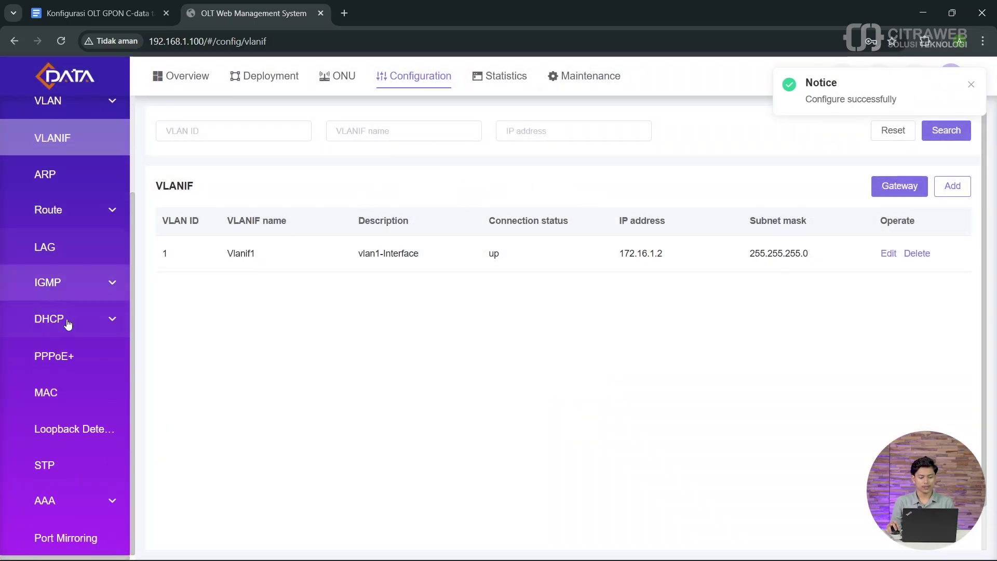
# Step: Ping the gateway 172.16.1.1 from Maintenance > Network Diagnosis > Ping
pyautogui.click(582, 78)
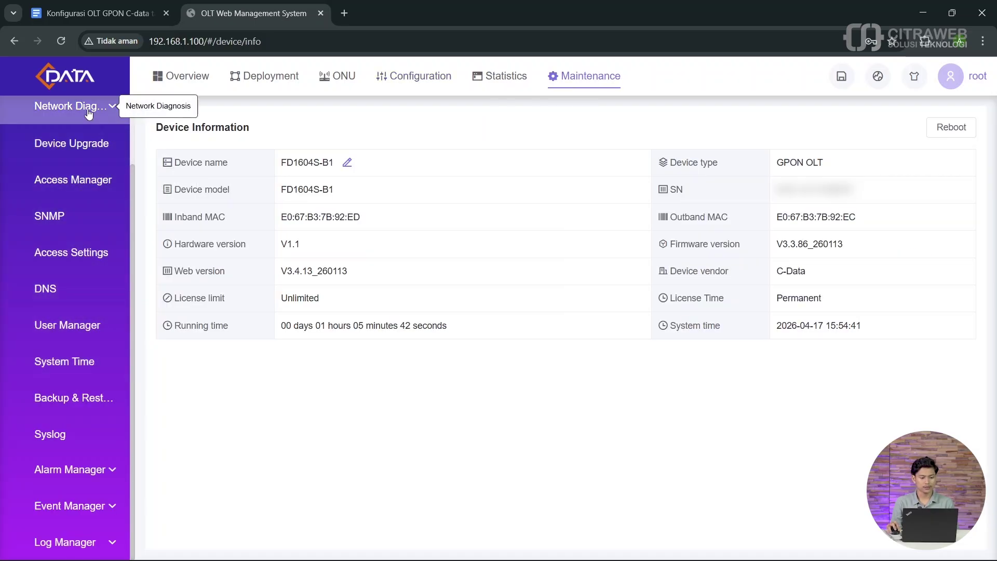
pyautogui.scroll(2, 89, 112)
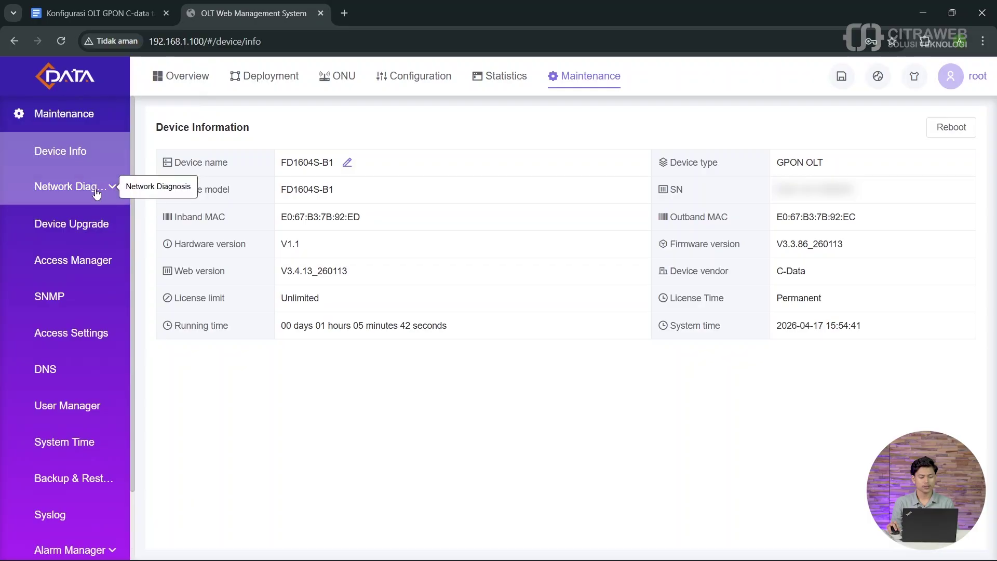
pyautogui.click(94, 192)
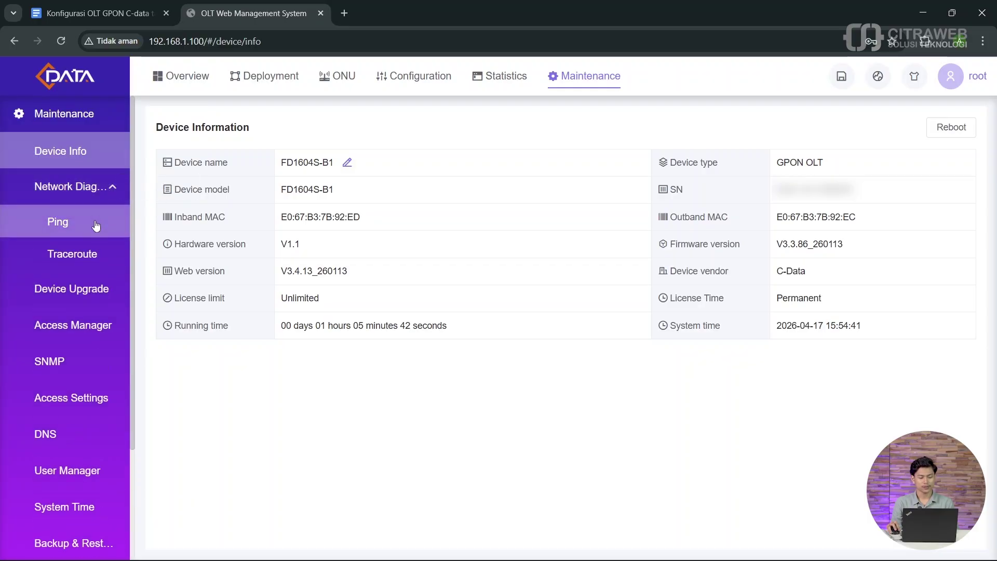
pyautogui.click(58, 222)
pyautogui.click(207, 216)
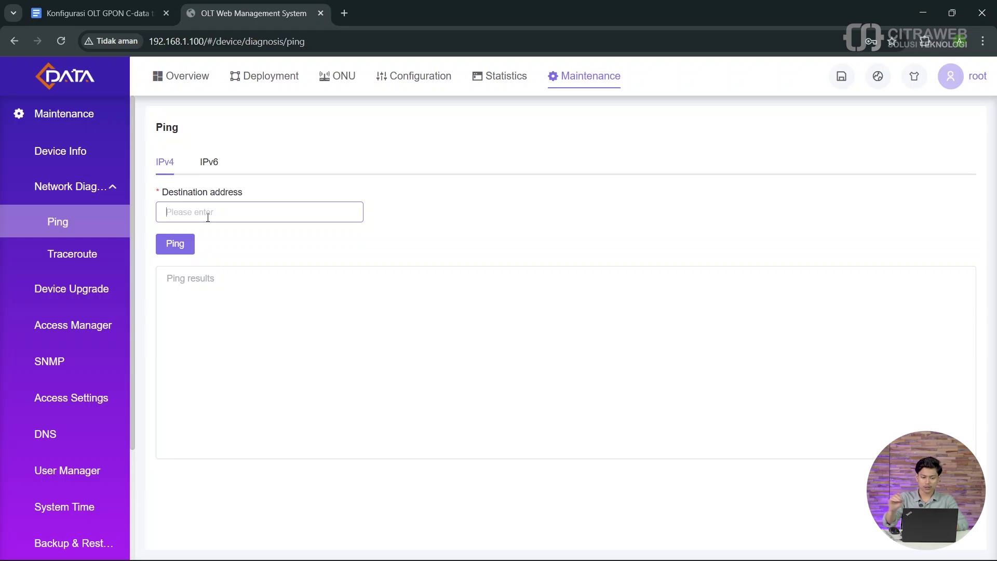
pyautogui.write('1')
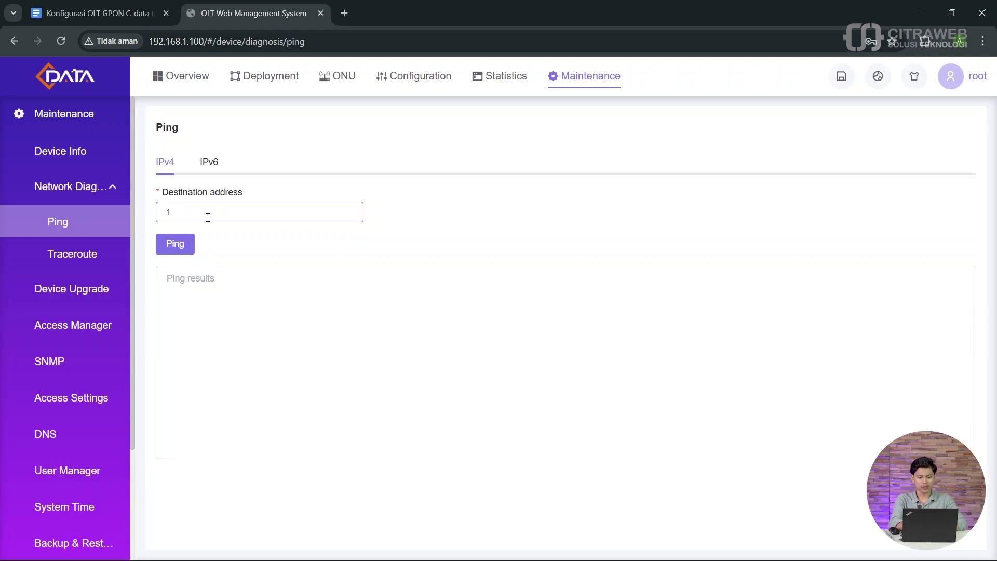
pyautogui.write('72.16.1.1')
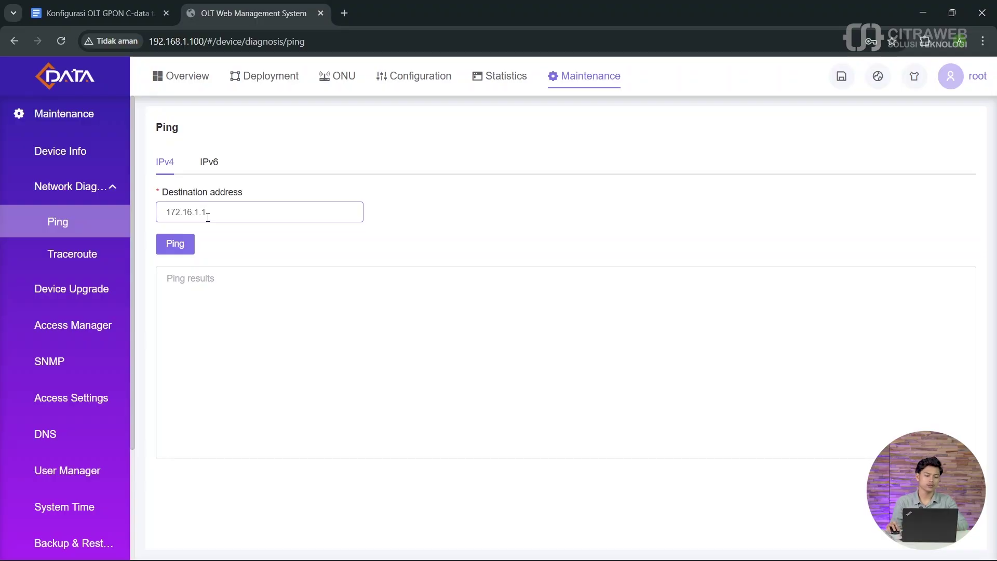
pyautogui.click(182, 244)
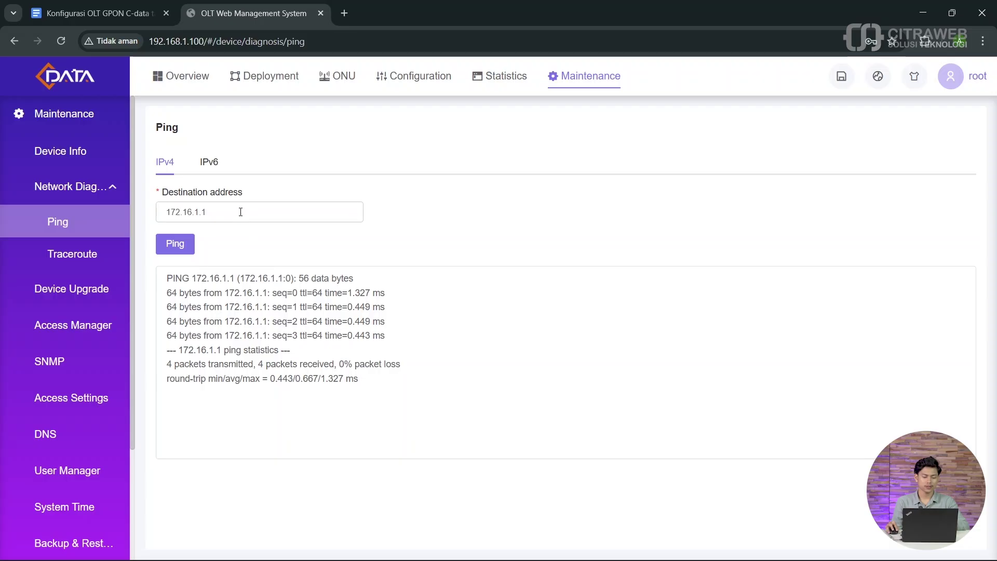
# Step: Ping 8.8.8.8 to check internet reachability, then show the ONU device list
pyautogui.moveTo(242, 212); pyautogui.dragTo(137, 213)
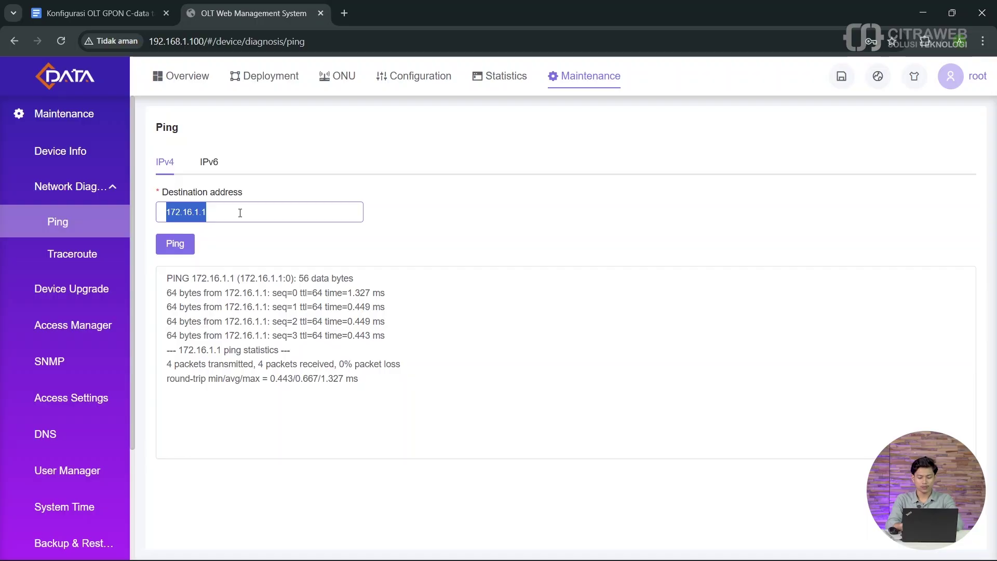
pyautogui.write('8.8.8.8')
pyautogui.click(174, 244)
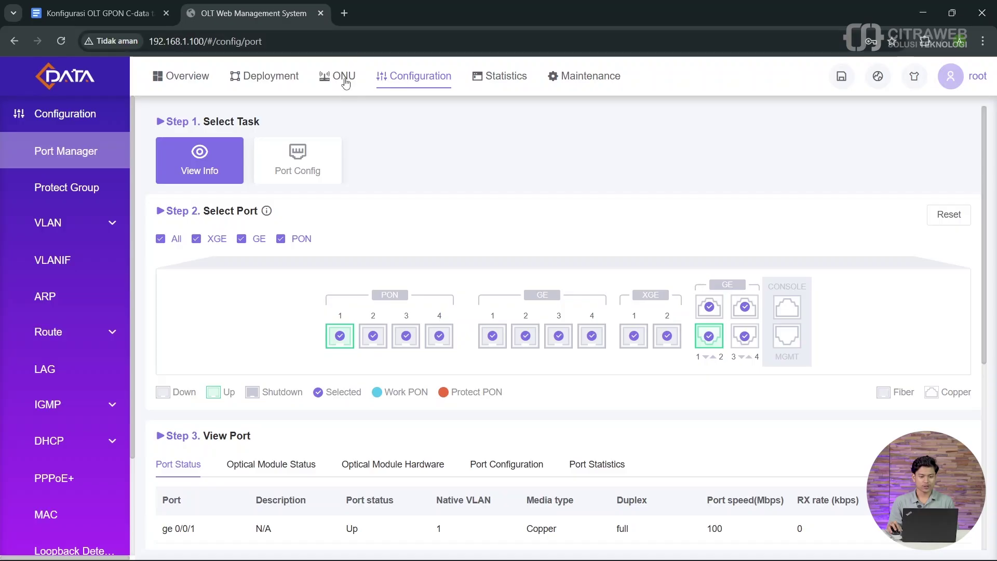
pyautogui.click(342, 79)
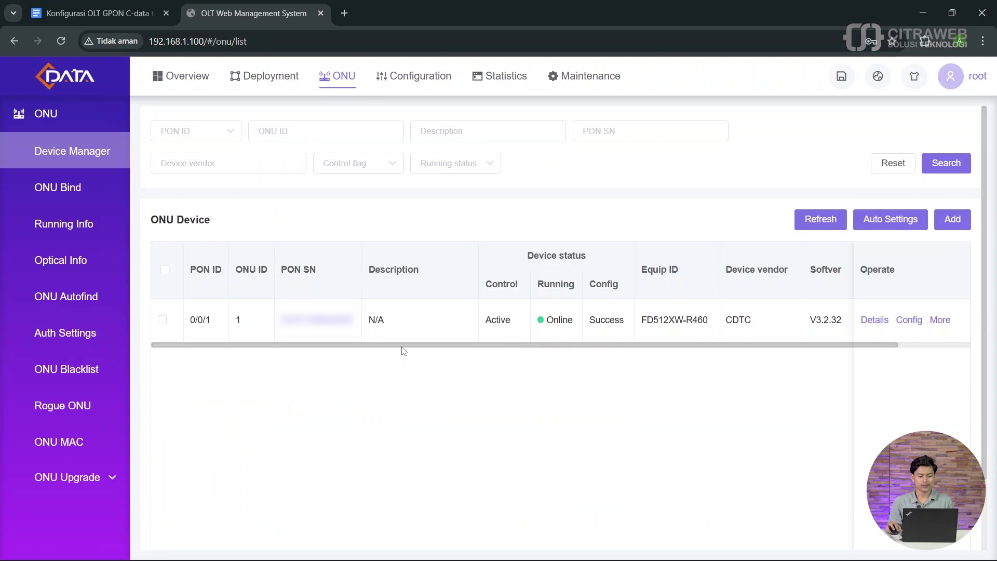
pyautogui.hscroll(1, 421, 347)
pyautogui.hscroll(2, 439, 353)
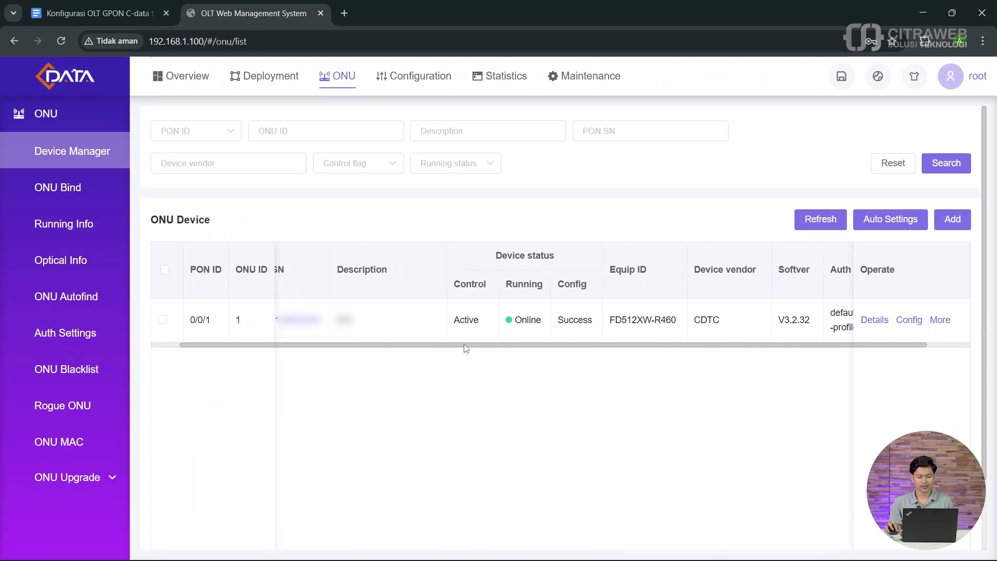
pyautogui.hscroll(-3, 378, 352)
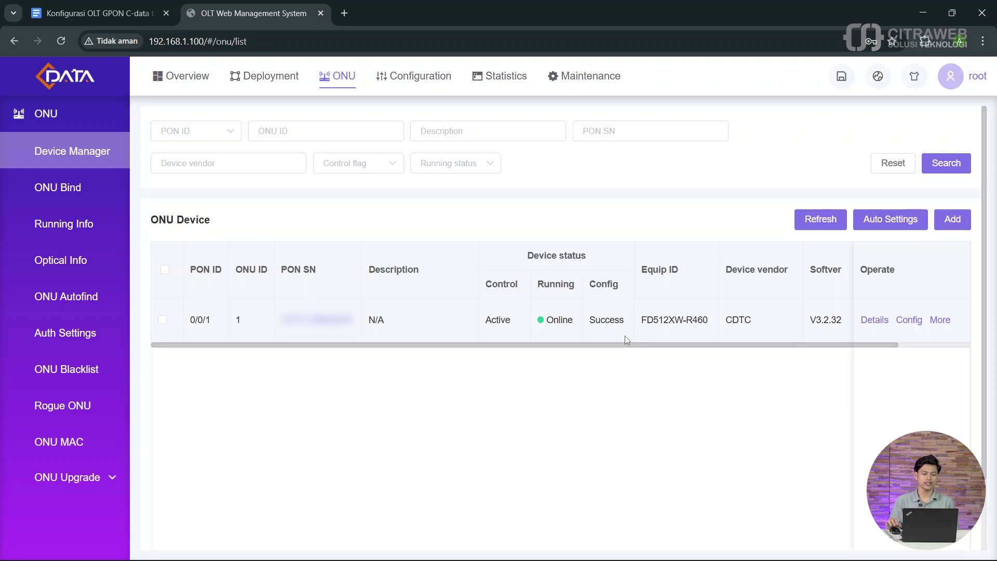
# Step: Open ONU Auth Settings and highlight the Autofind and Automatic Authentication sections
pyautogui.click(94, 298)
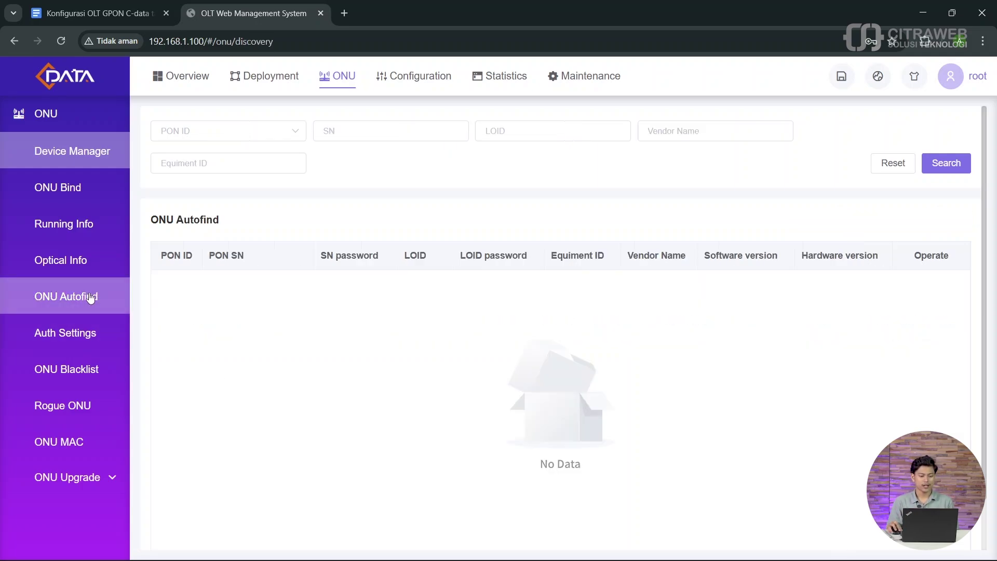
pyautogui.click(74, 337)
pyautogui.scroll(-1, 254, 351)
pyautogui.scroll(1, 180, 214)
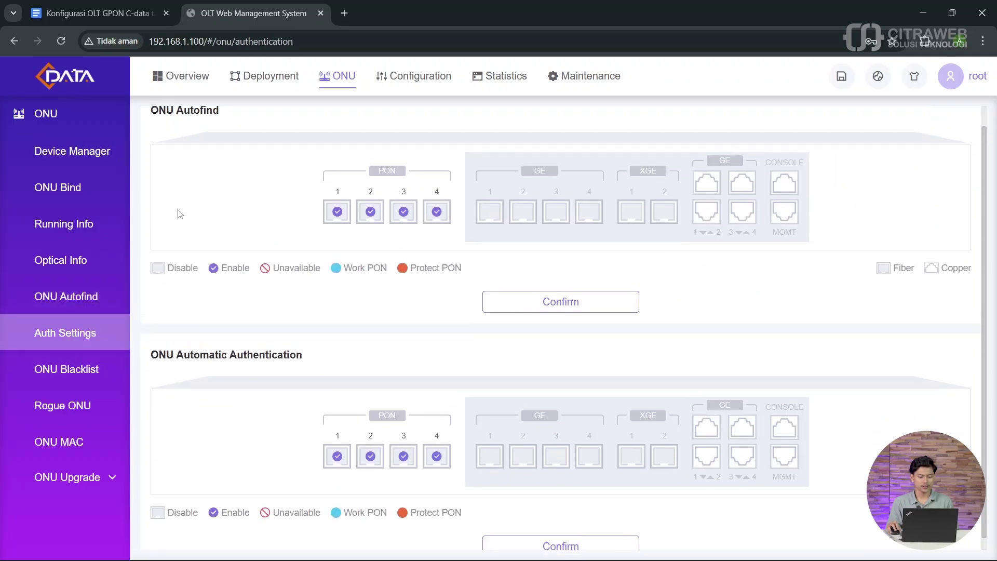
pyautogui.moveTo(229, 130); pyautogui.dragTo(147, 125)
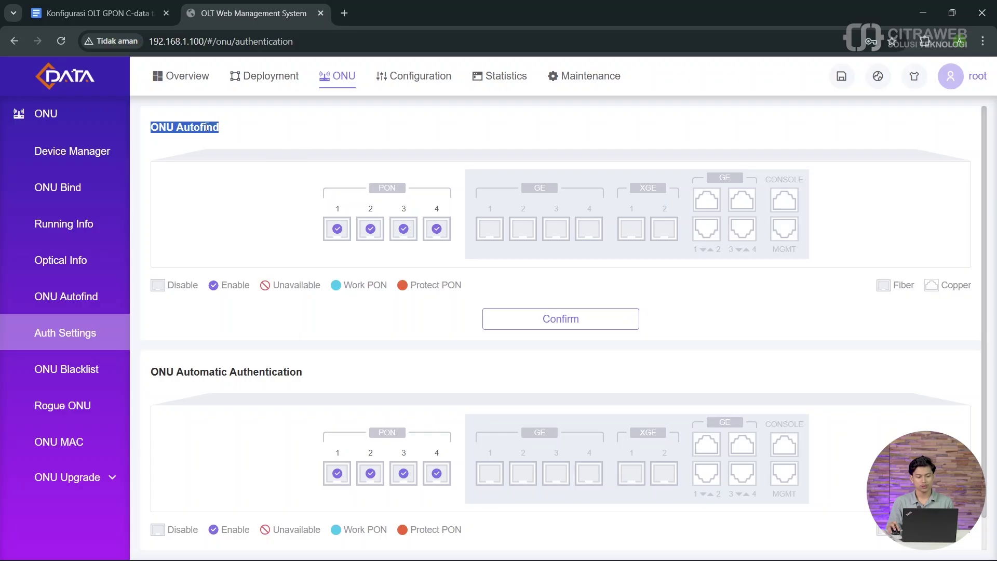
pyautogui.click(230, 132)
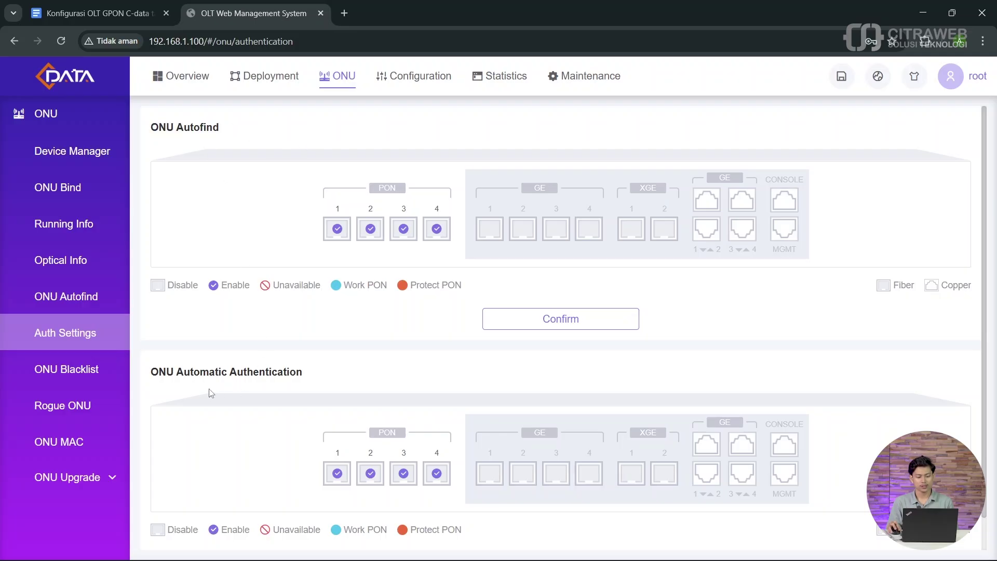
pyautogui.moveTo(151, 375); pyautogui.dragTo(312, 375)
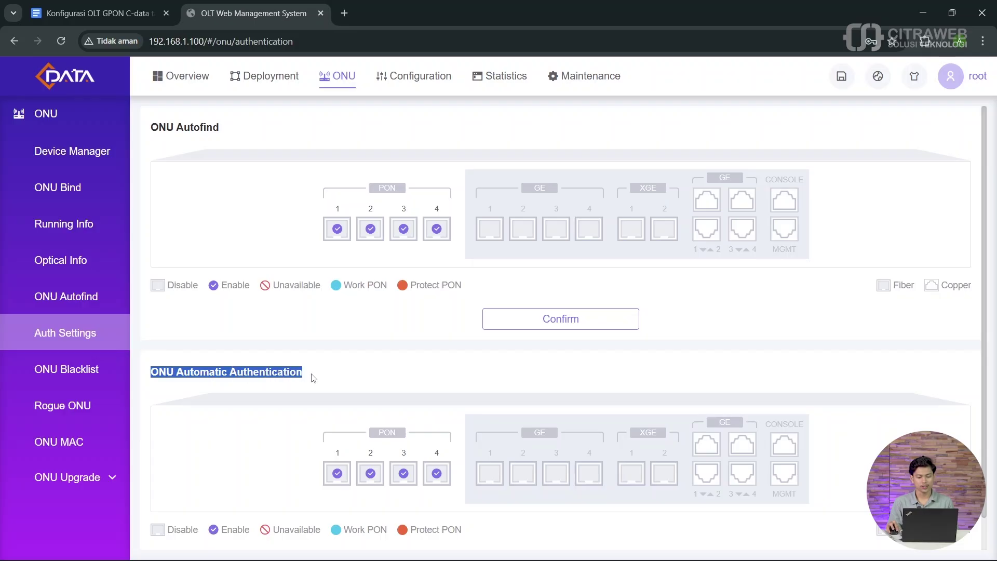
pyautogui.click(309, 377)
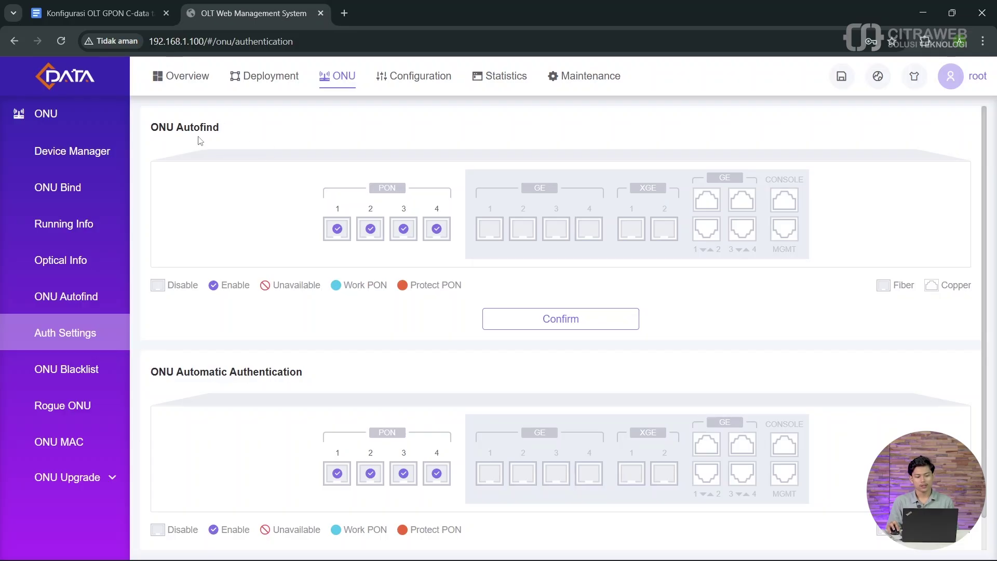
# Step: Revisit both authentication sections, then open the ONU Device Manager list
pyautogui.moveTo(230, 135); pyautogui.dragTo(191, 130)
pyautogui.click(283, 344)
pyautogui.moveTo(306, 378); pyautogui.dragTo(152, 374)
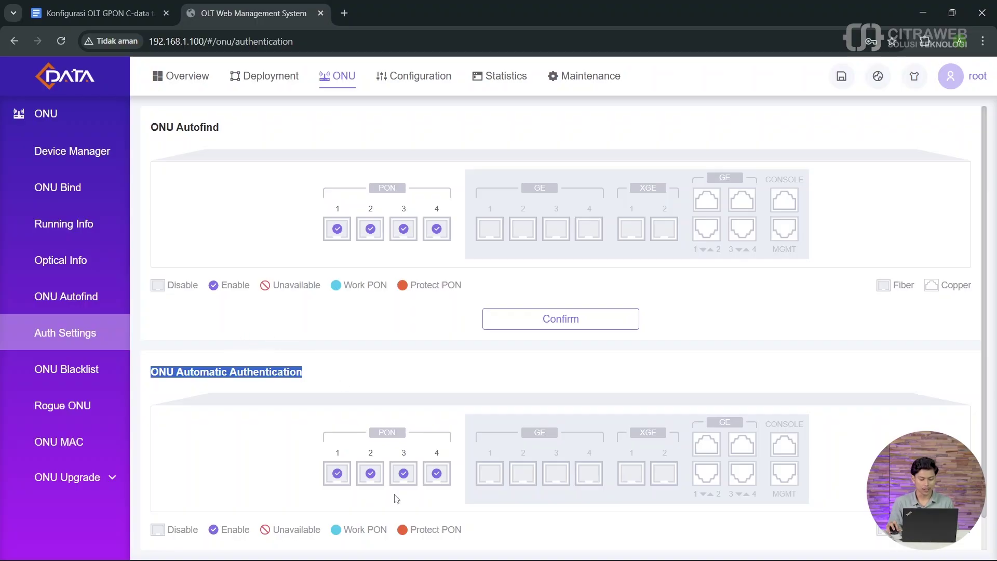
pyautogui.click(337, 383)
pyautogui.scroll(-1, 381, 399)
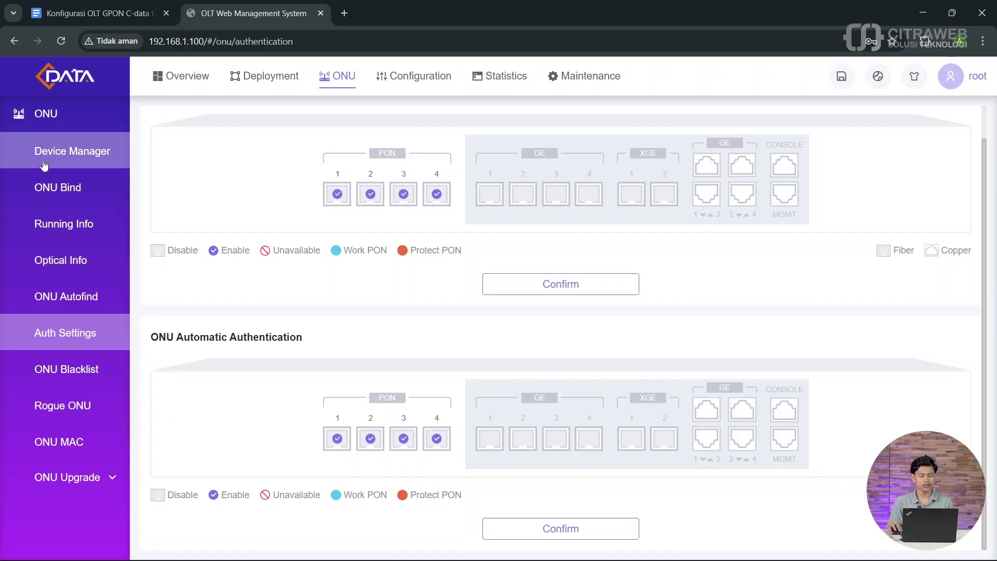
pyautogui.click(65, 153)
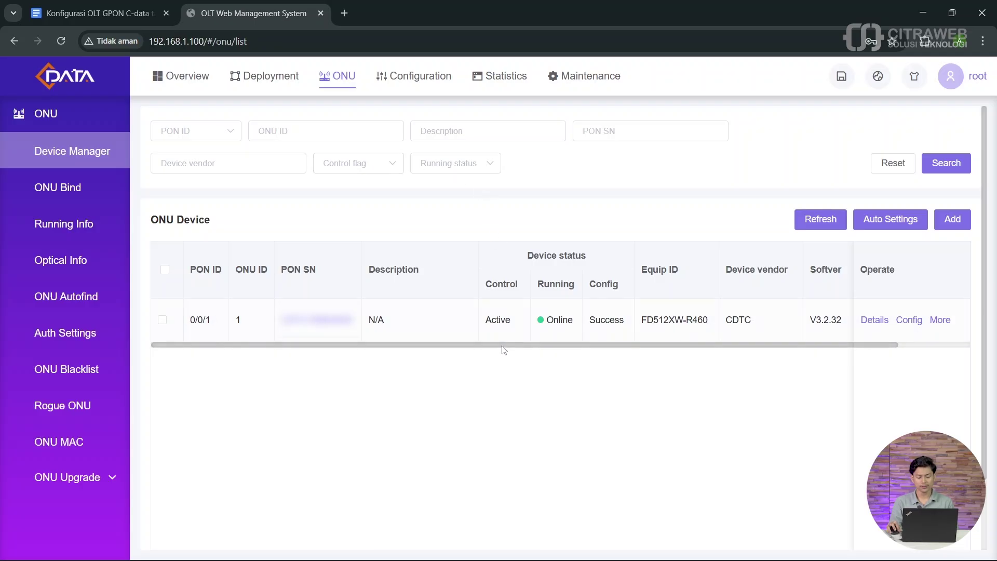
# Step: Review the OLT Port Manager and VLANIF interface list, then return to the ONU list
pyautogui.moveTo(501, 345); pyautogui.dragTo(436, 344)
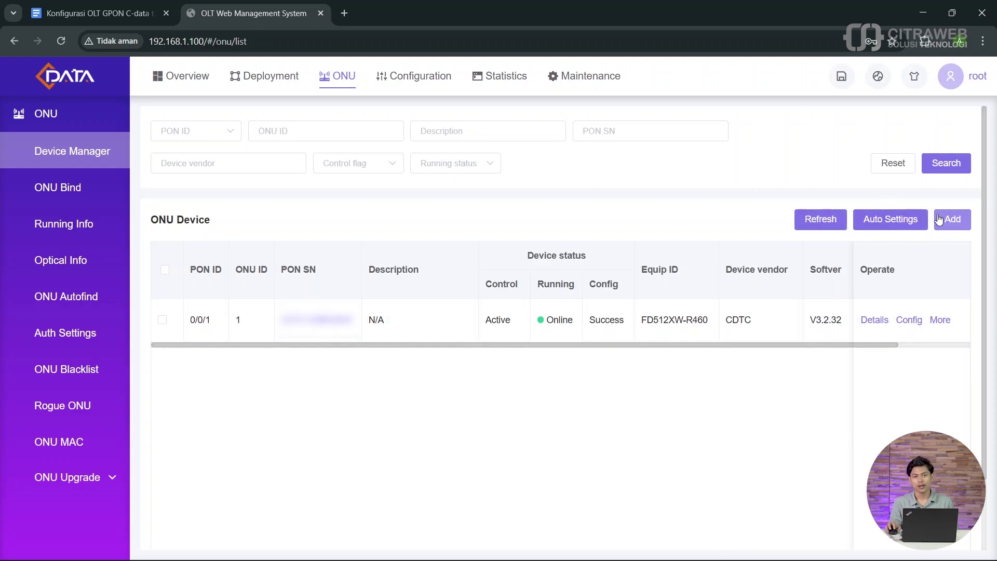
pyautogui.click(410, 84)
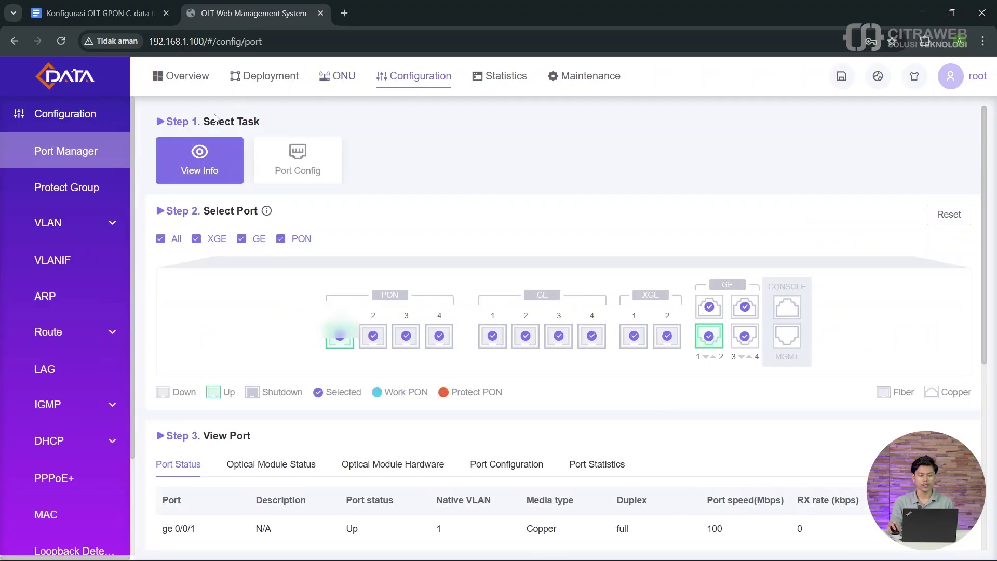
pyautogui.click(82, 264)
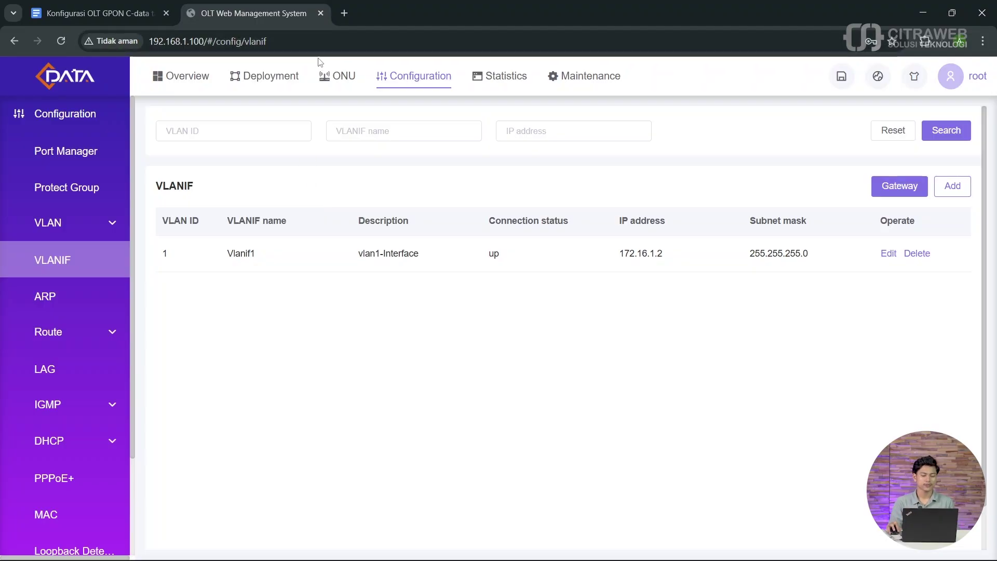
pyautogui.click(338, 83)
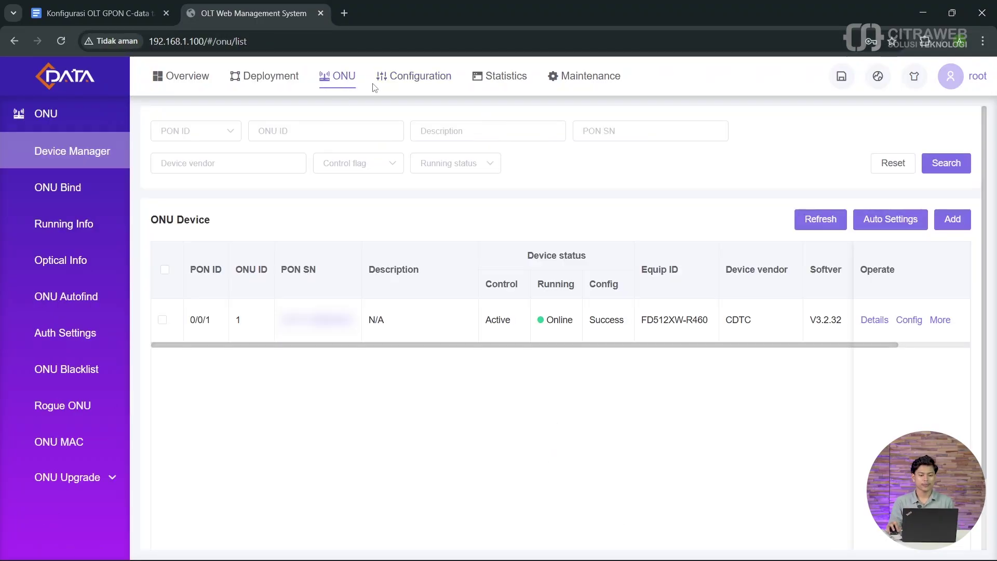
# Step: Browse Deployment's Auth Policy, Line Profile and Service Profile, ending on the ONU's WAN Service settings
pyautogui.click(268, 79)
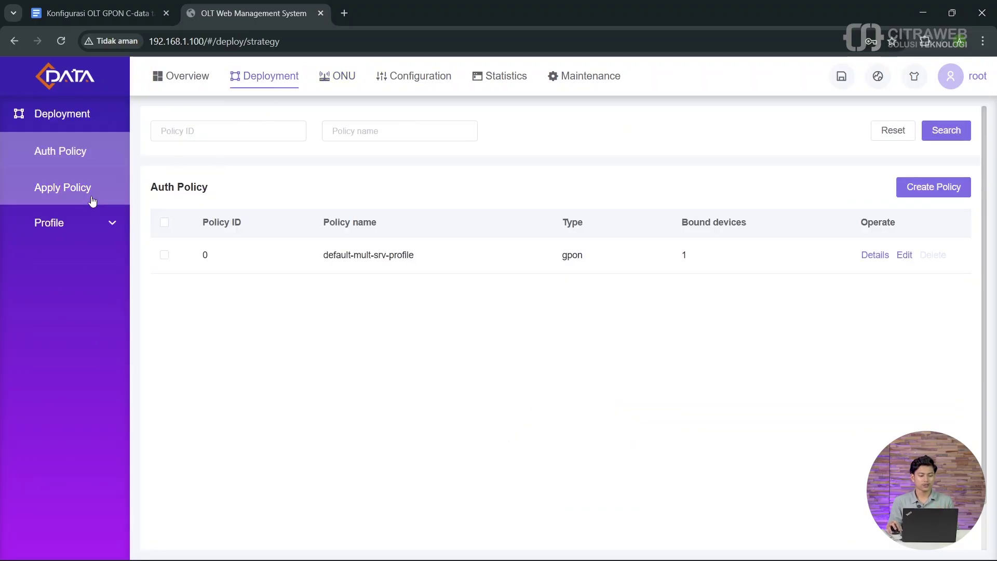
pyautogui.click(104, 231)
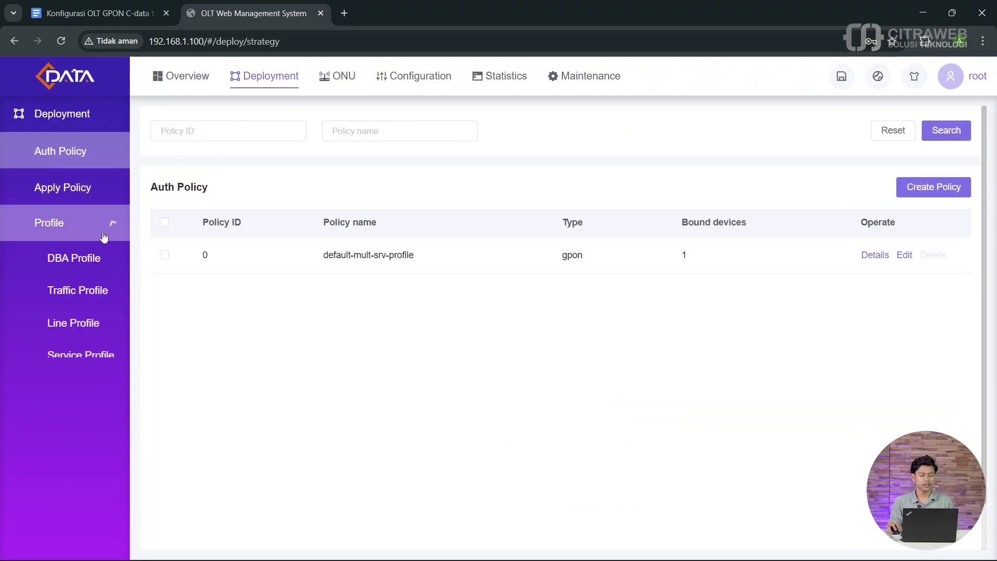
pyautogui.click(101, 331)
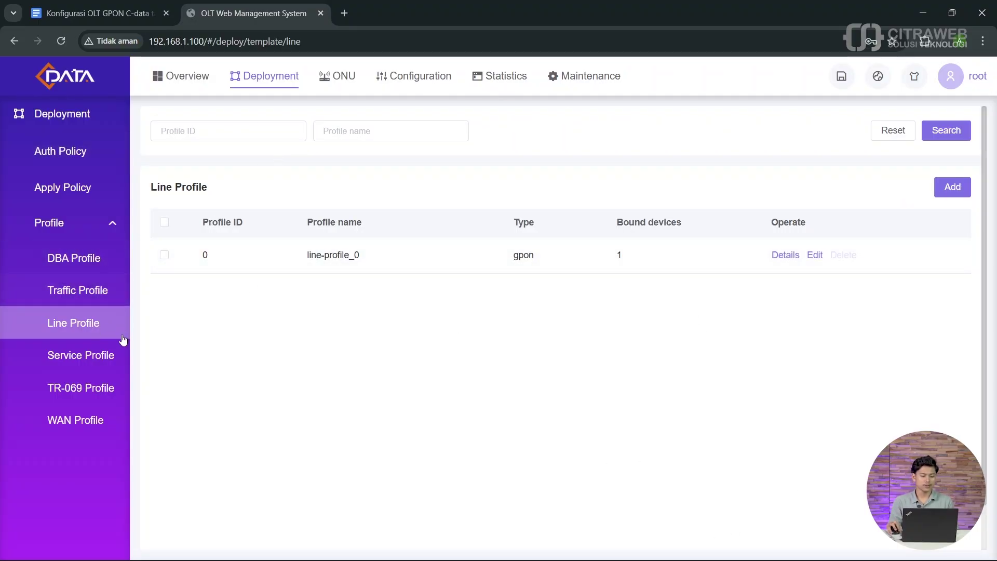
pyautogui.click(107, 357)
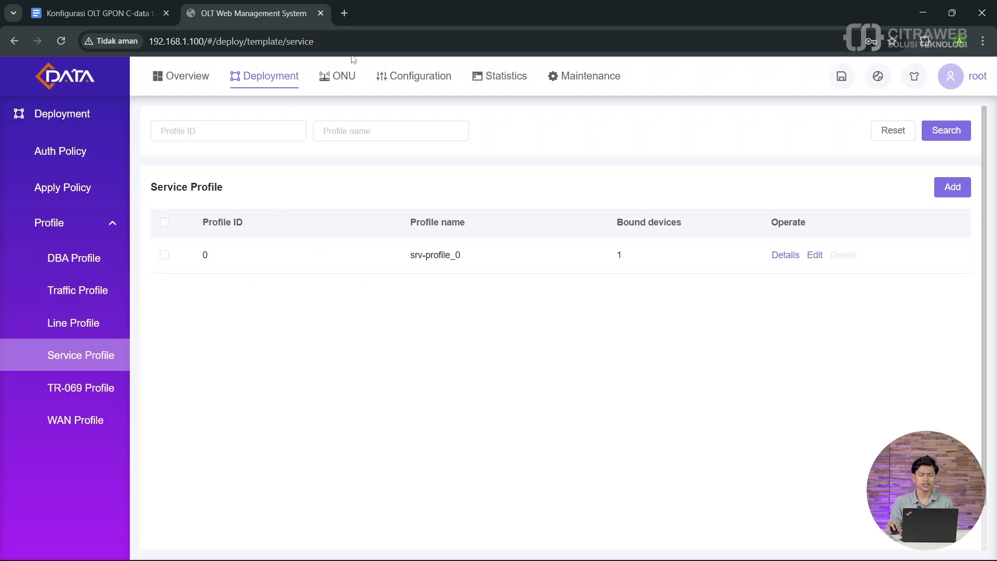
pyautogui.click(334, 86)
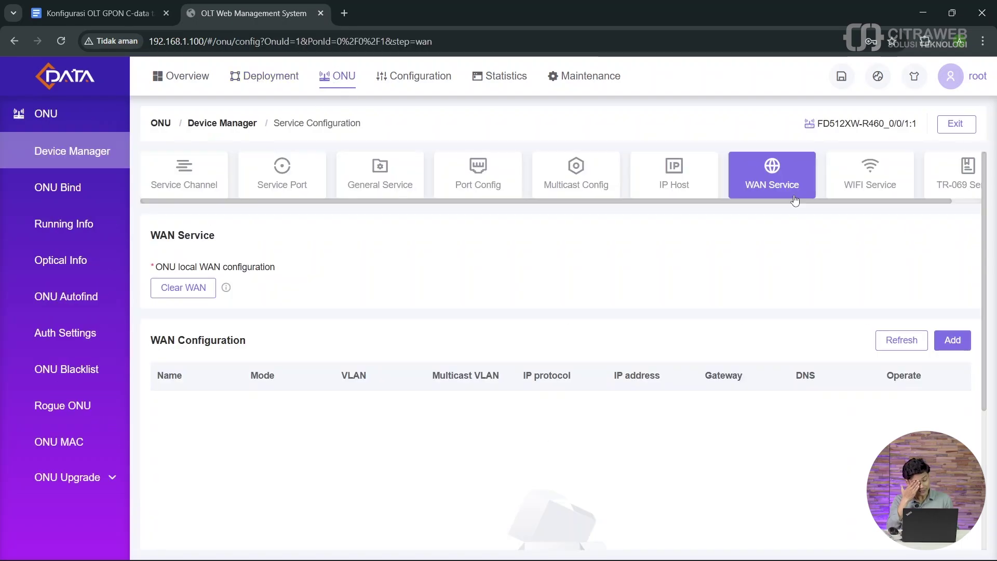
# Step: Open the service configuration for ONU 0/0/1:1 and show its WAN Service settings
pyautogui.click(335, 76)
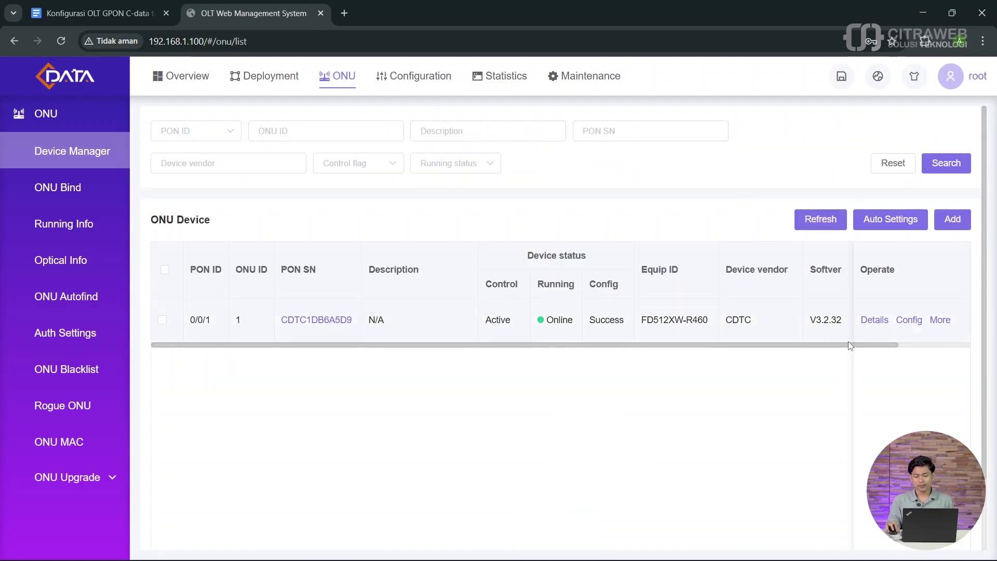
pyautogui.moveTo(835, 349); pyautogui.dragTo(868, 347)
pyautogui.click(769, 397)
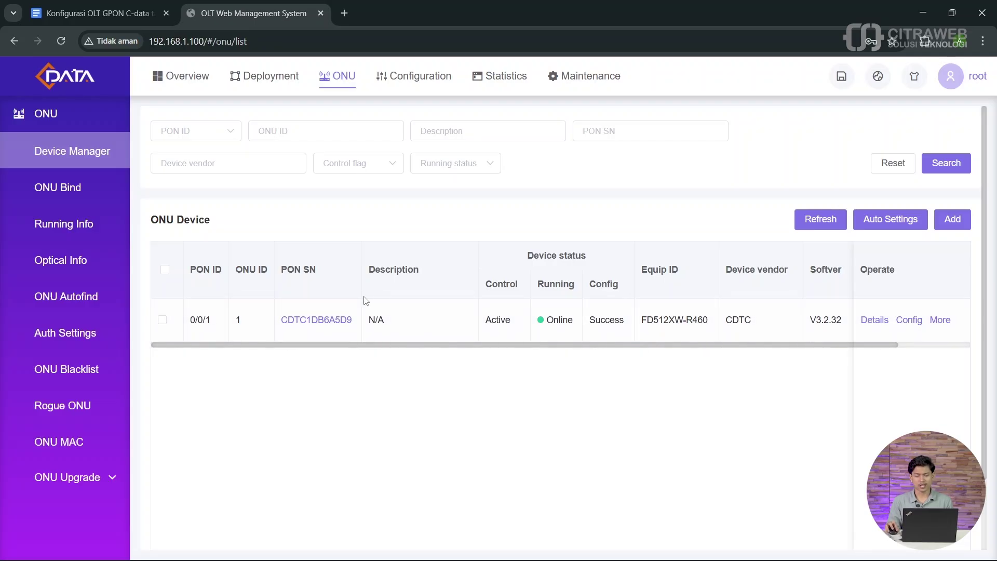
pyautogui.click(910, 321)
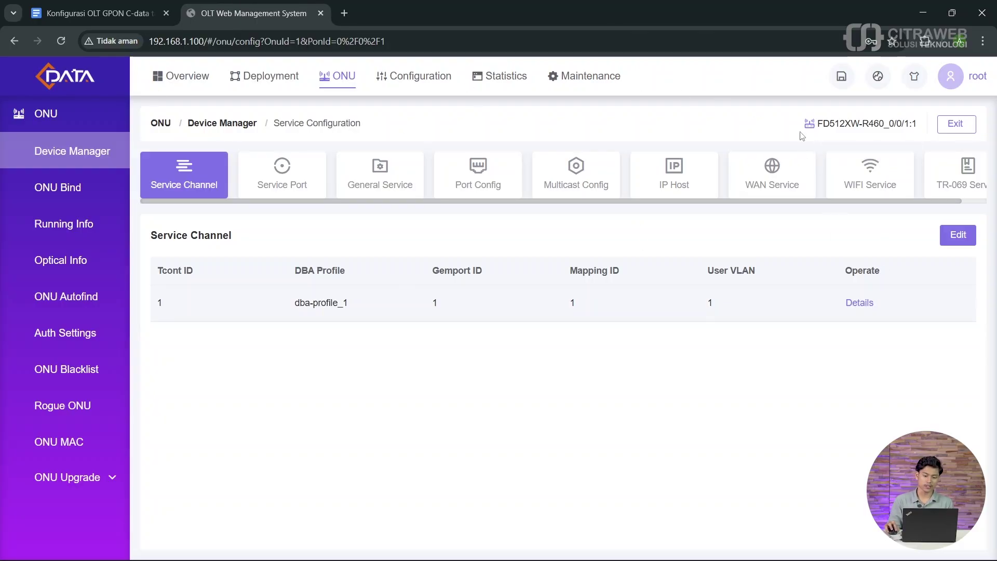
pyautogui.click(771, 177)
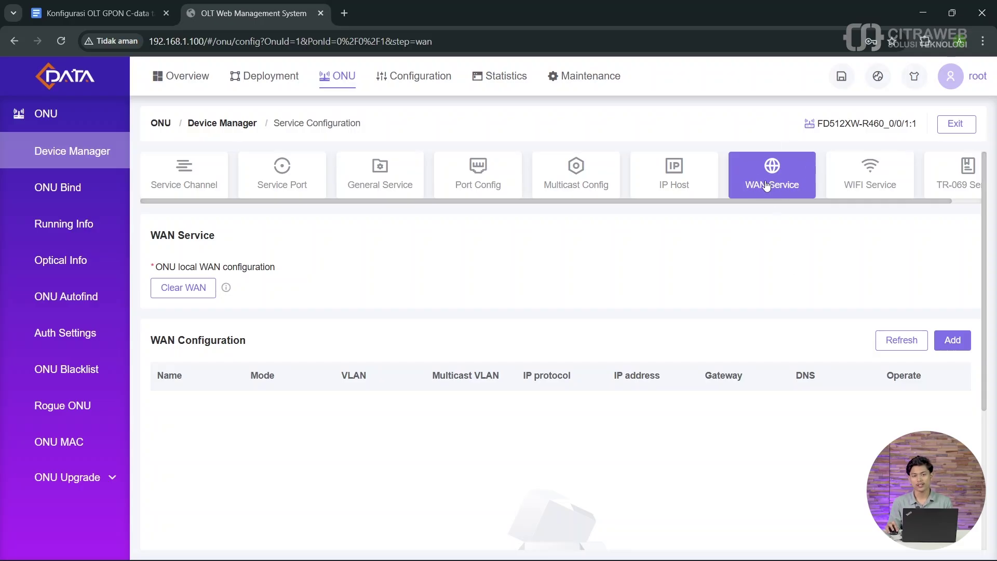
# Step: Add a WAN in PPPoE mode with VLAN tagging enabled and VLAN ID 1
pyautogui.click(943, 338)
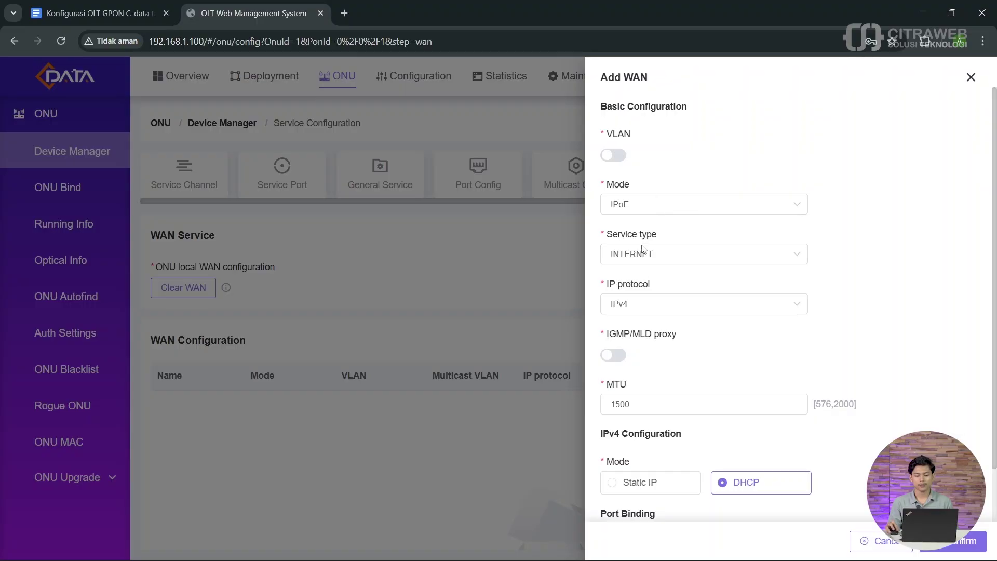
pyautogui.click(666, 207)
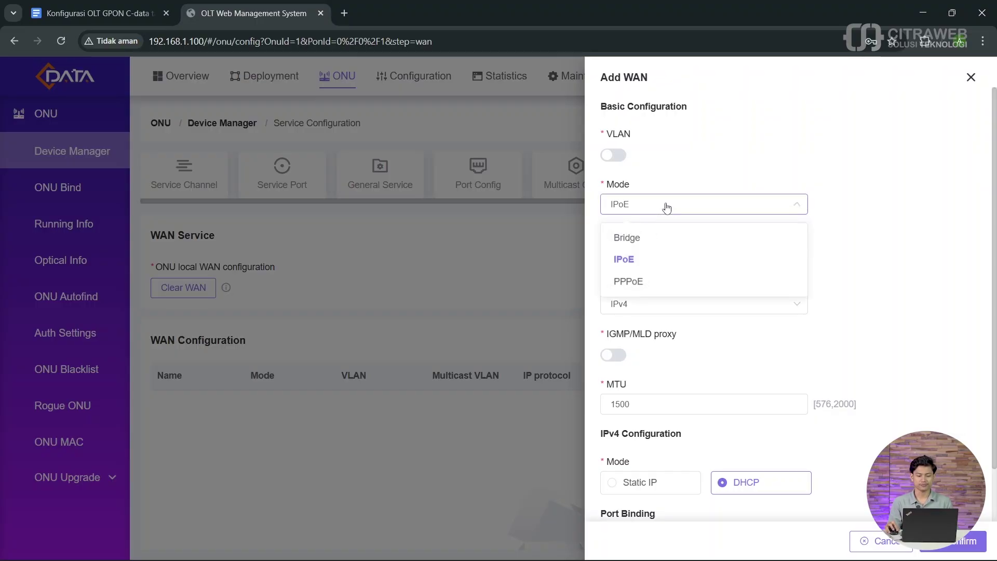
pyautogui.click(658, 281)
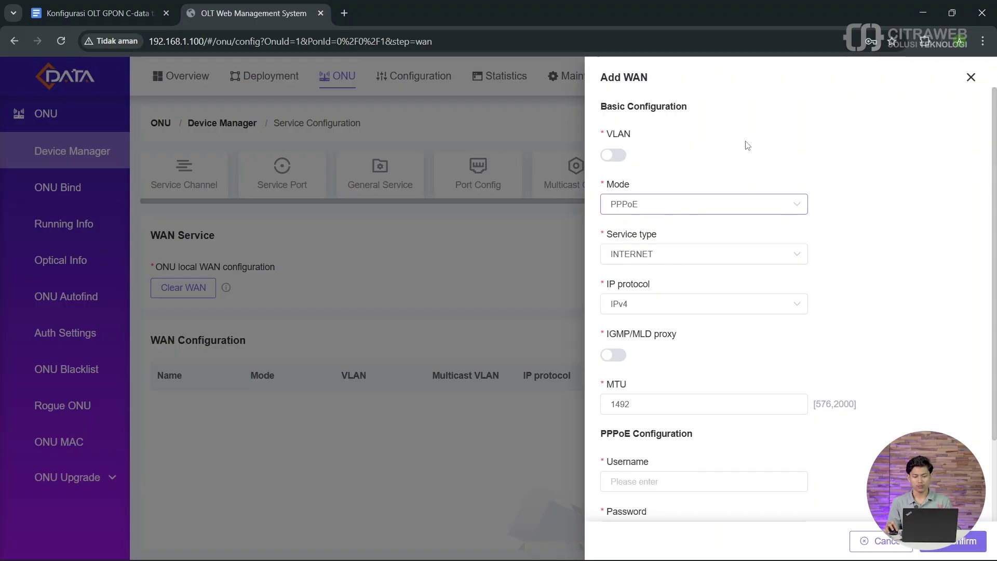
pyautogui.click(620, 155)
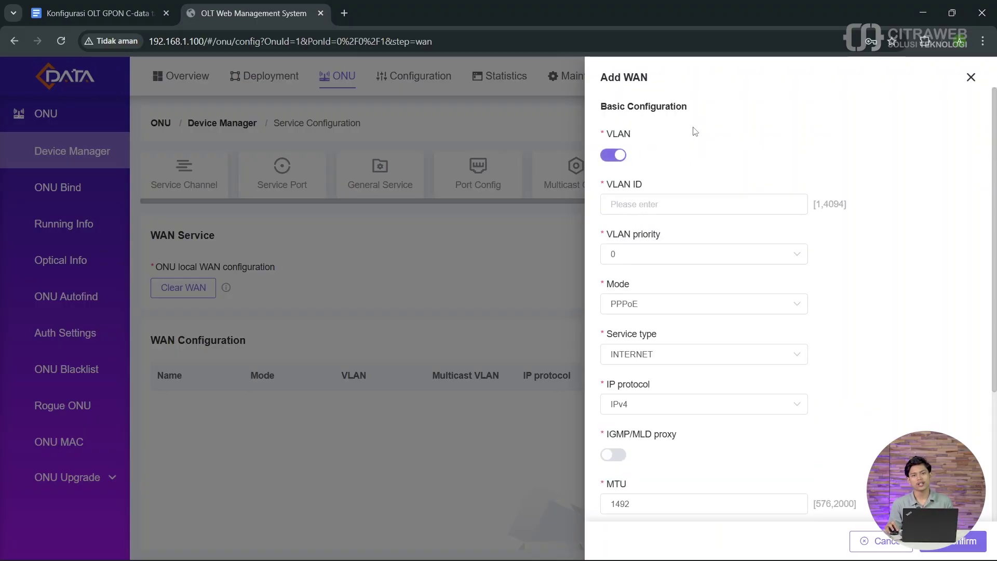
pyautogui.click(659, 202)
pyautogui.write('1')
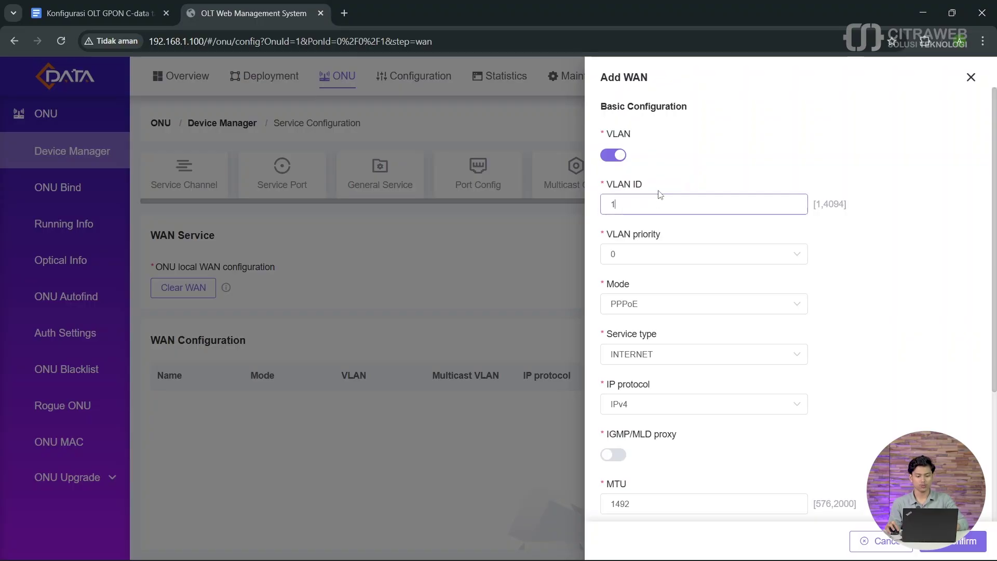
pyautogui.click(710, 139)
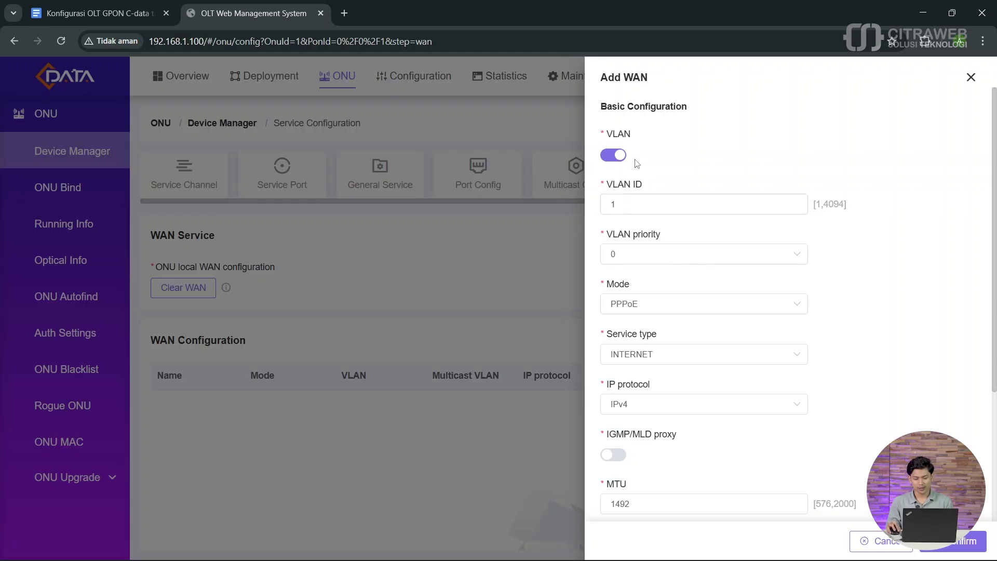
pyautogui.moveTo(646, 201); pyautogui.dragTo(604, 200)
pyautogui.click(646, 208)
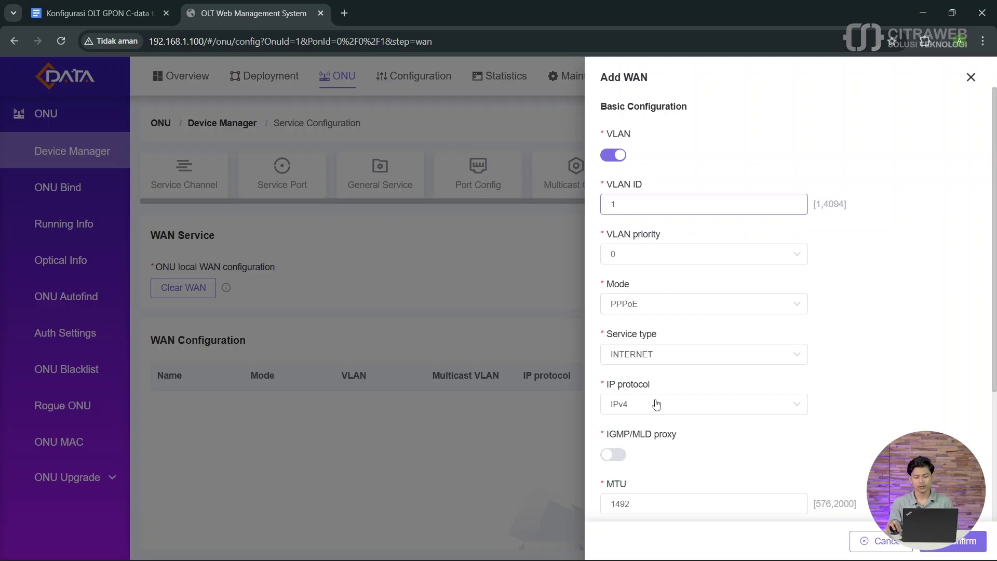
# Step: Enter the PPPoE username and password in the Add WAN form and reveal the password to verify it
pyautogui.scroll(-4, 656, 404)
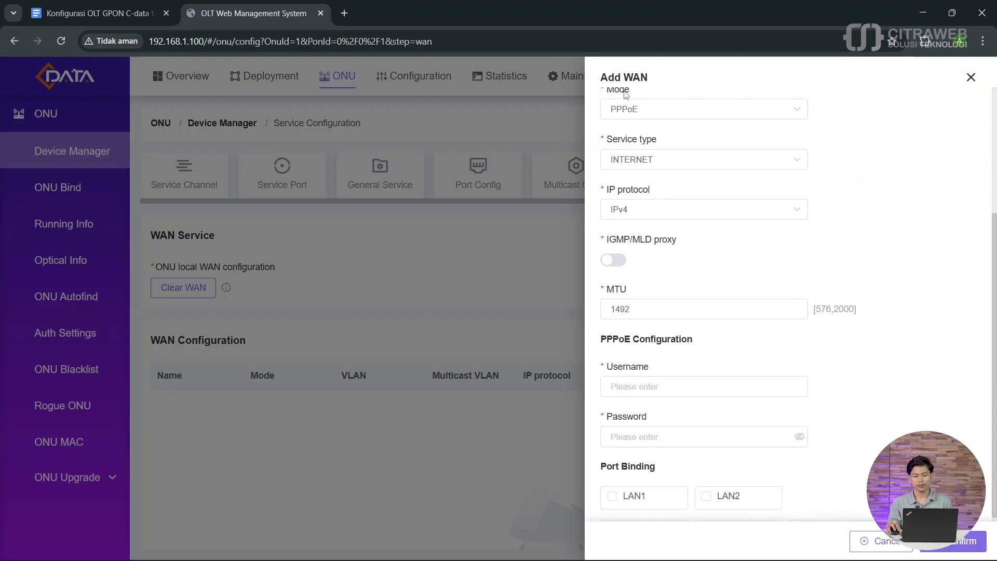
pyautogui.scroll(-2, 673, 245)
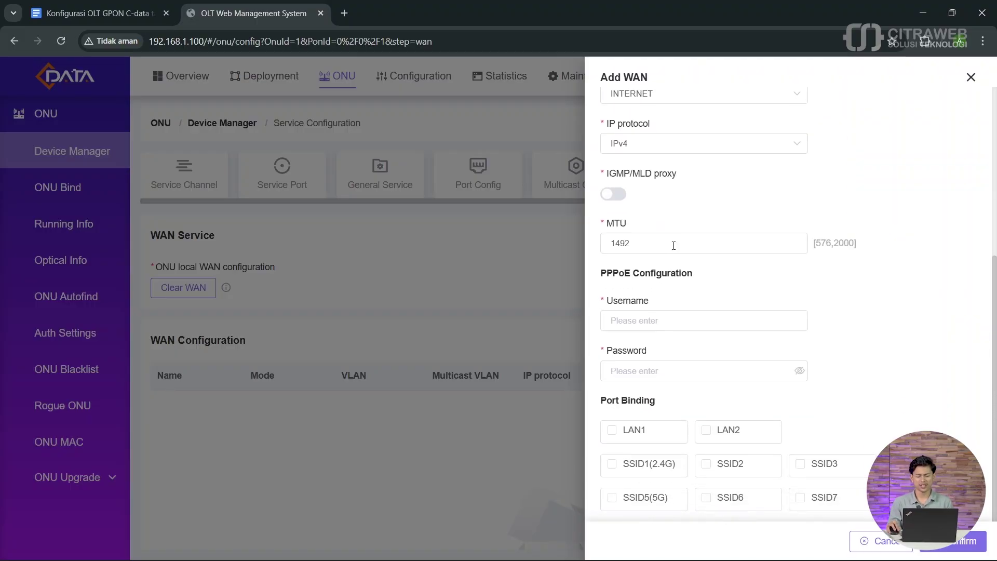
pyautogui.click(634, 319)
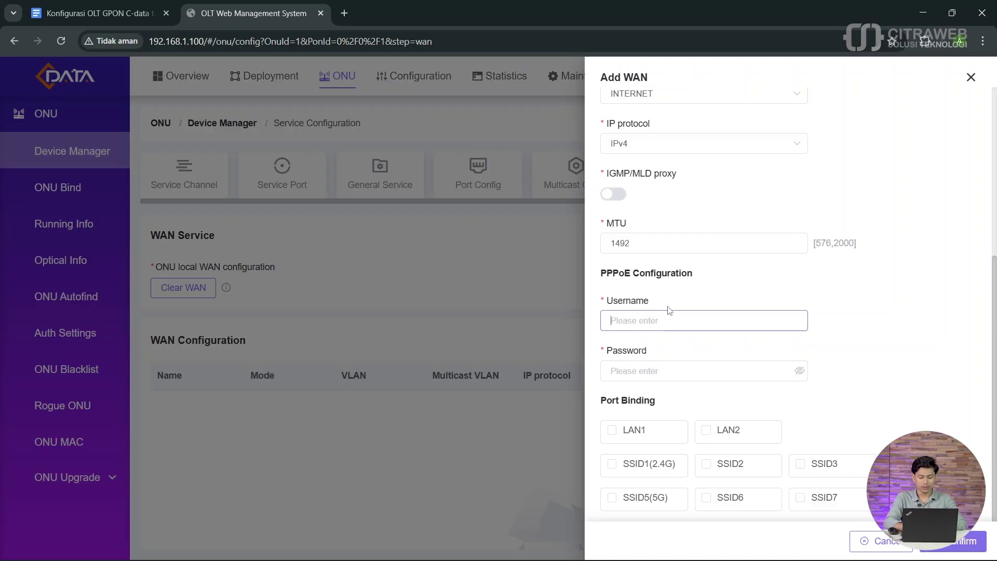
pyautogui.write('onu-s')
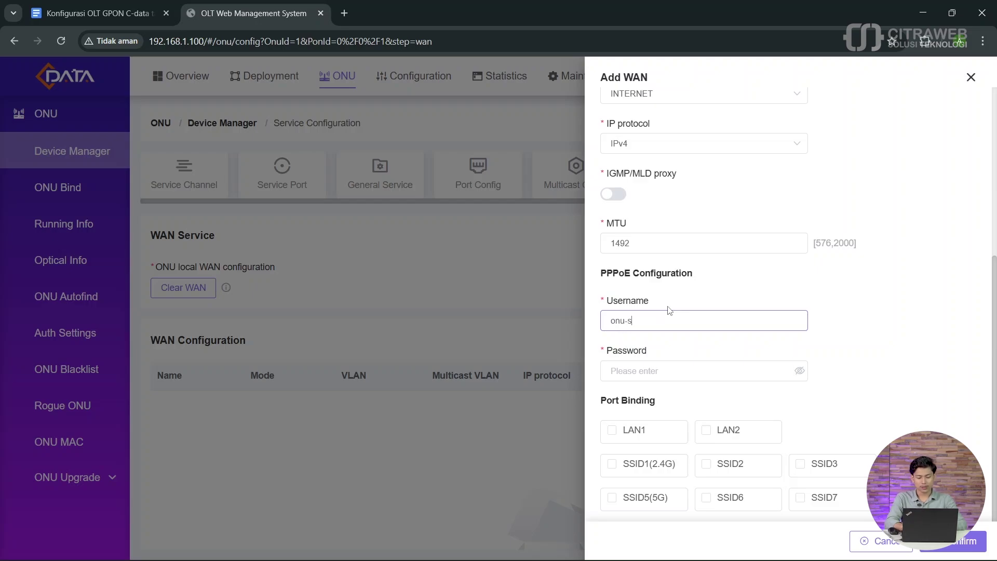
pyautogui.write('•')
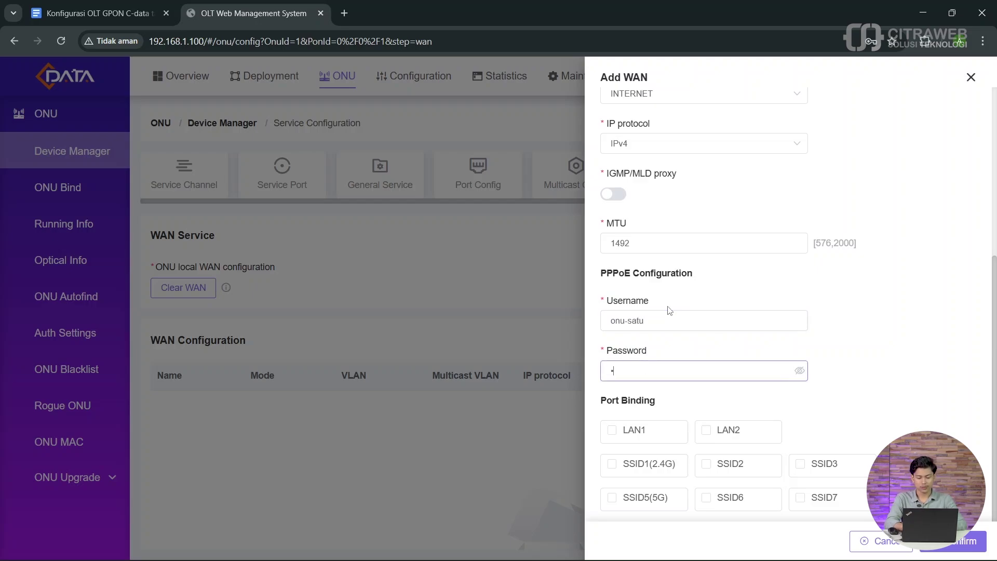
pyautogui.write('•••')
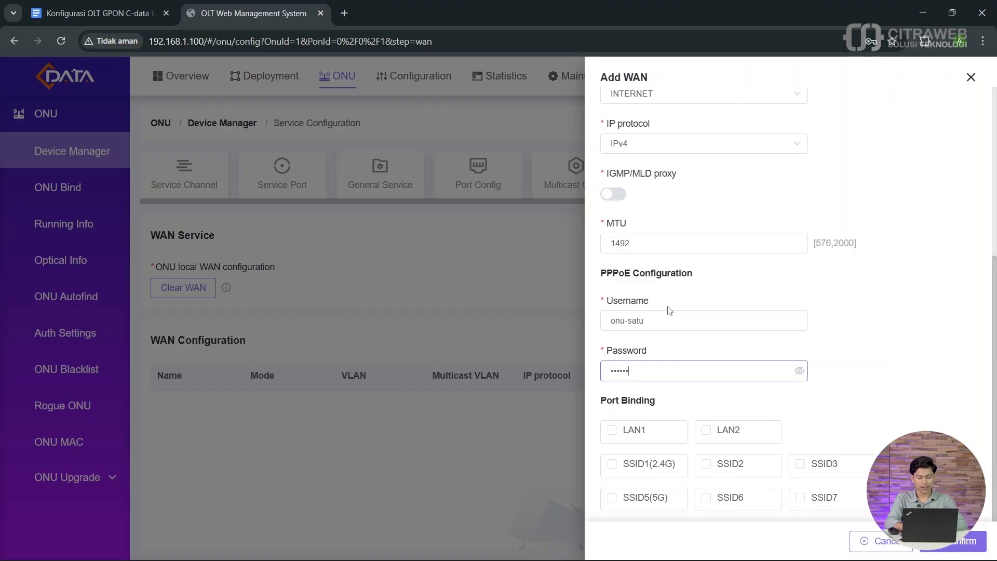
pyautogui.click(800, 371)
pyautogui.scroll(2, 738, 330)
pyautogui.scroll(2, 739, 330)
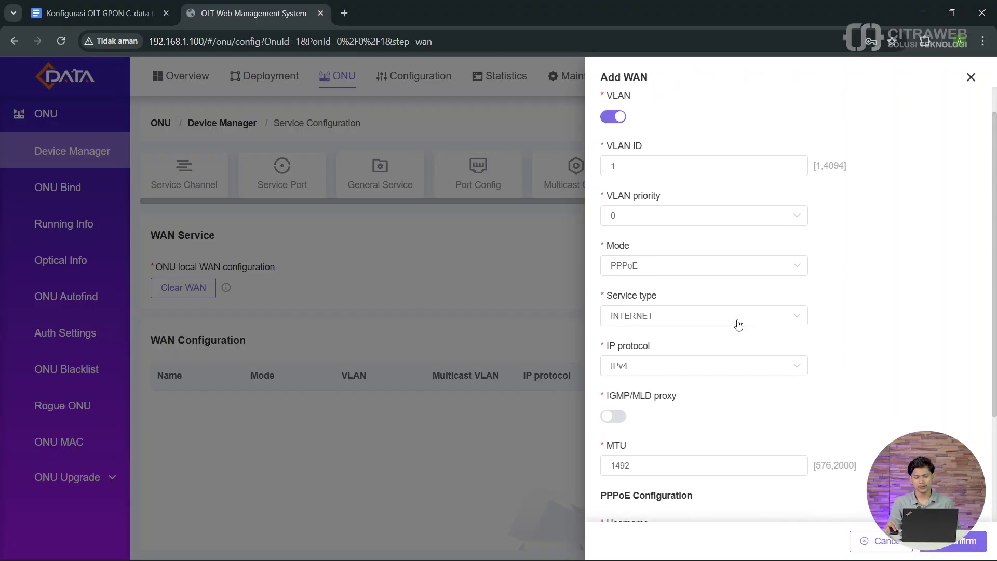
pyautogui.scroll(-4, 737, 322)
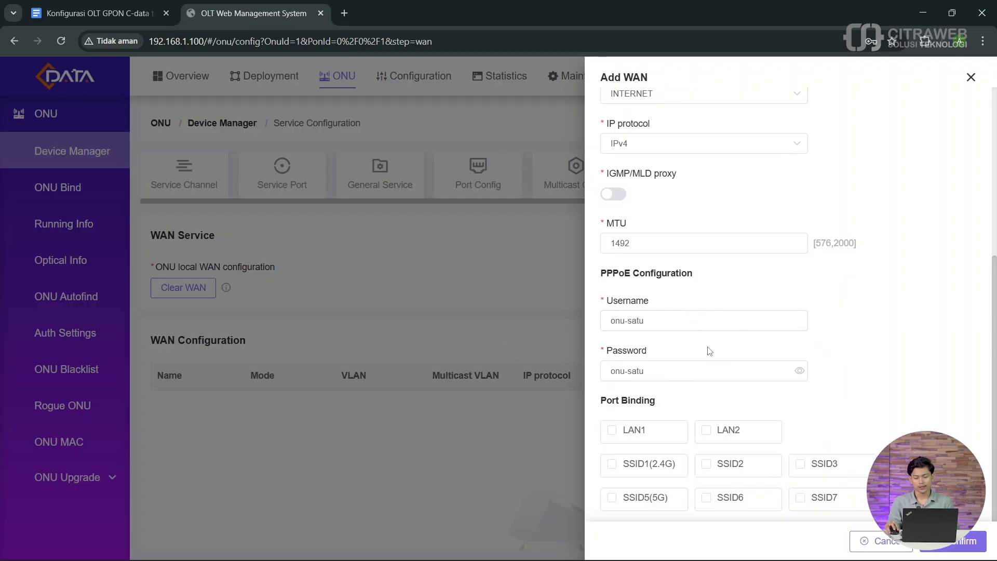
# Step: Save the PPPoE WAN and refresh the WAN list until its IP, gateway and DNS appear
pyautogui.click(968, 542)
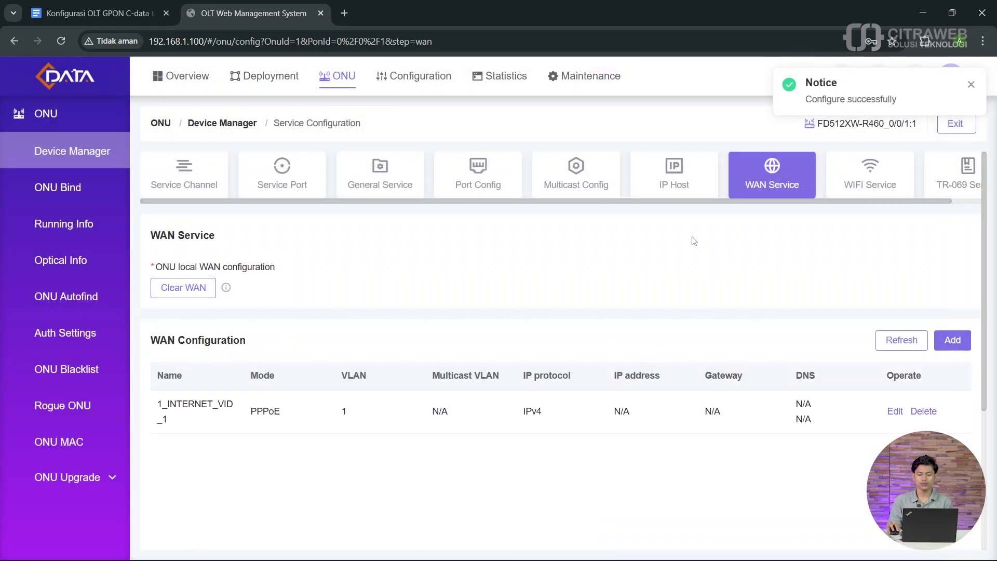
pyautogui.click(899, 344)
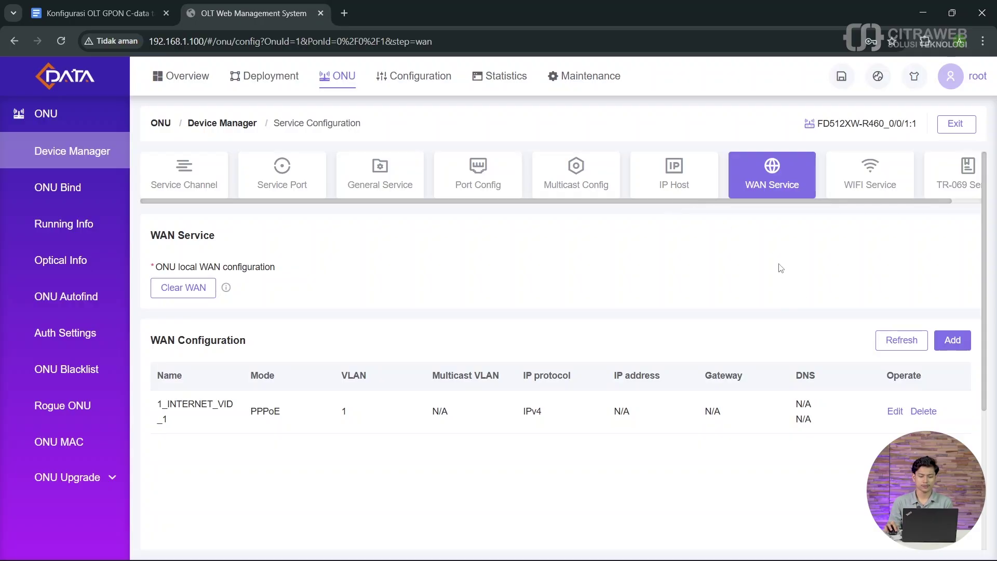
pyautogui.click(904, 340)
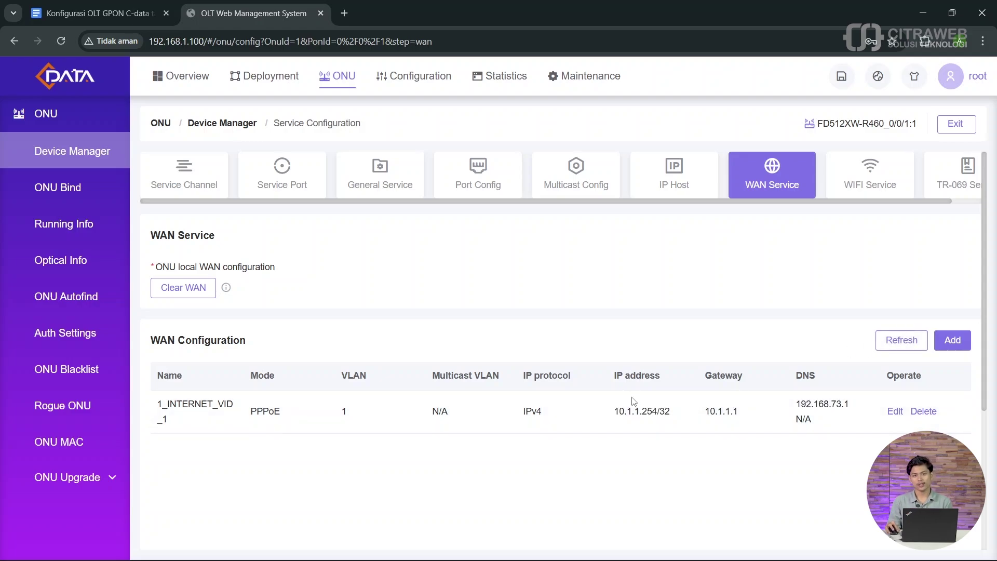
# Step: Highlight the assigned WAN IP address 10.1.1.254 in the 1_INTERNET_VID_1 row
pyautogui.moveTo(614, 411); pyautogui.dragTo(658, 415)
pyautogui.click(658, 415)
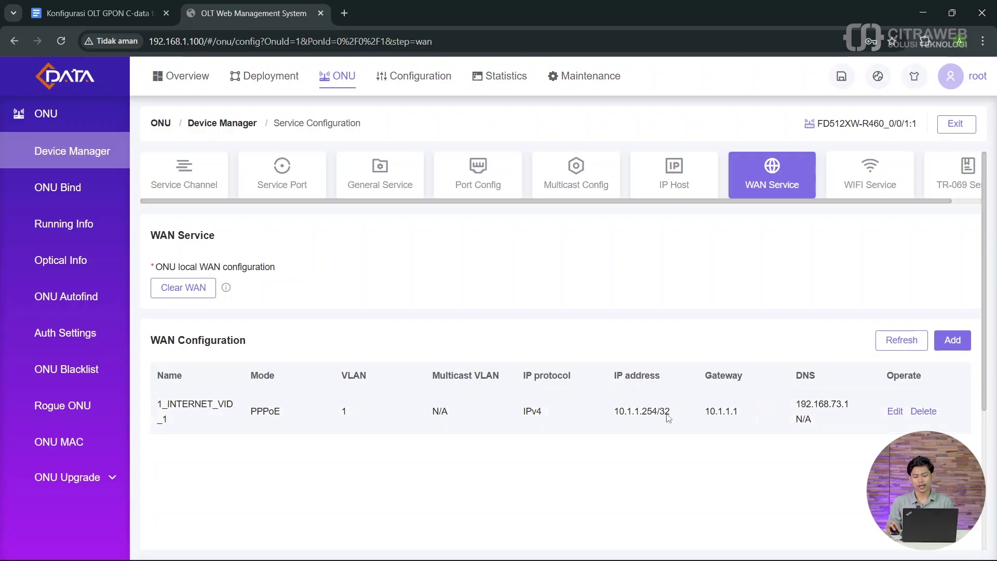
pyautogui.moveTo(614, 414); pyautogui.dragTo(658, 414)
pyautogui.click(637, 414)
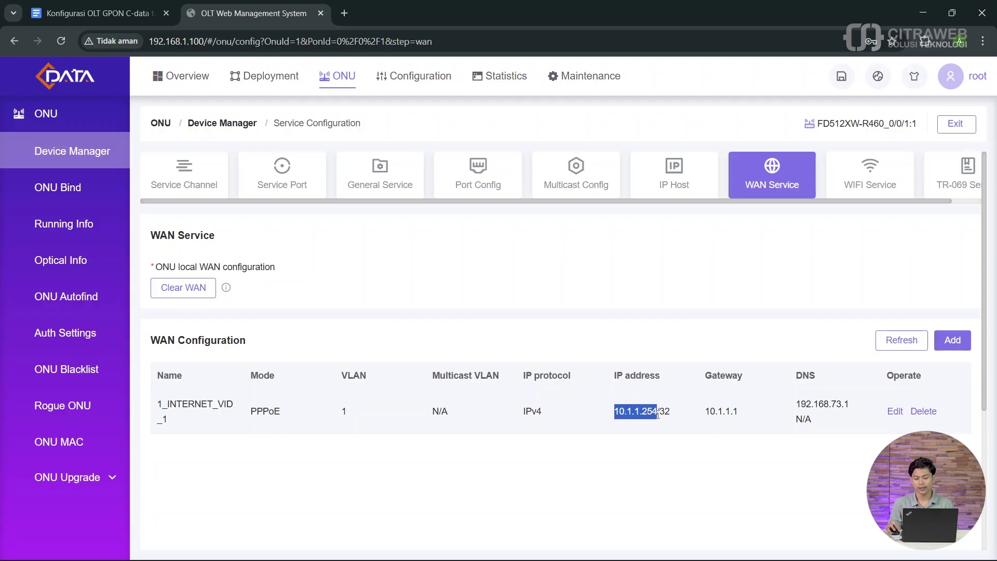
pyautogui.click(628, 411)
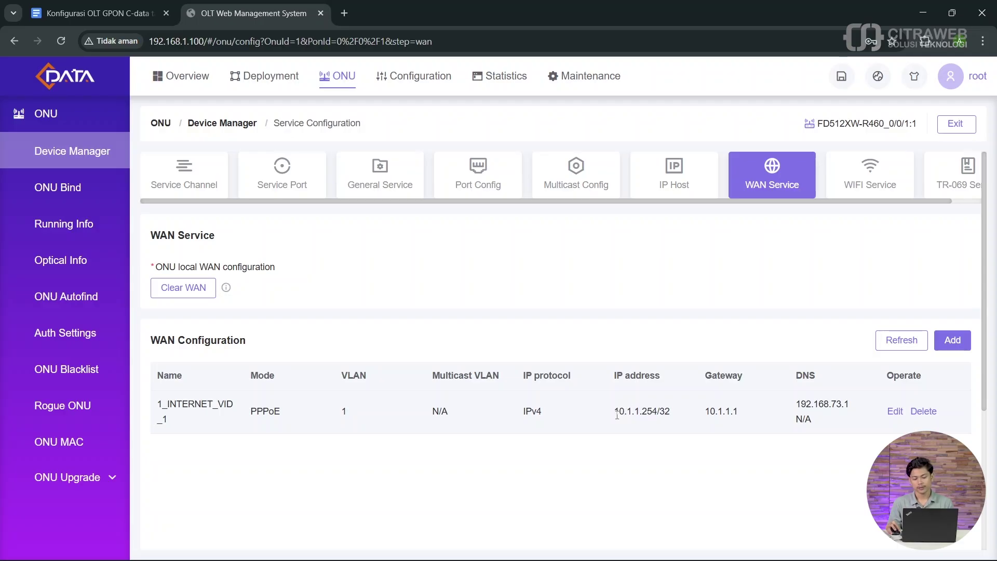
pyautogui.moveTo(617, 414); pyautogui.dragTo(661, 414)
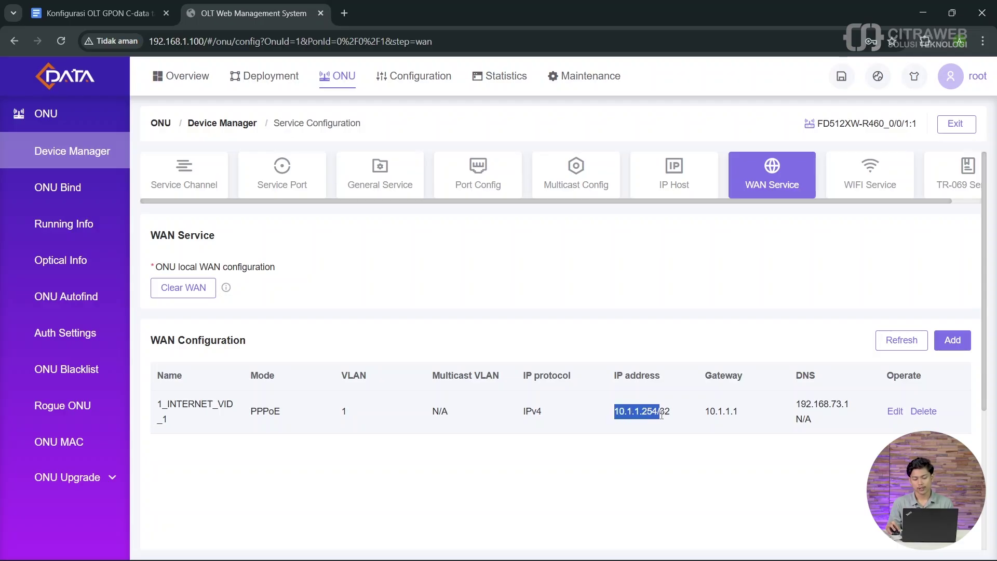
pyautogui.click(629, 416)
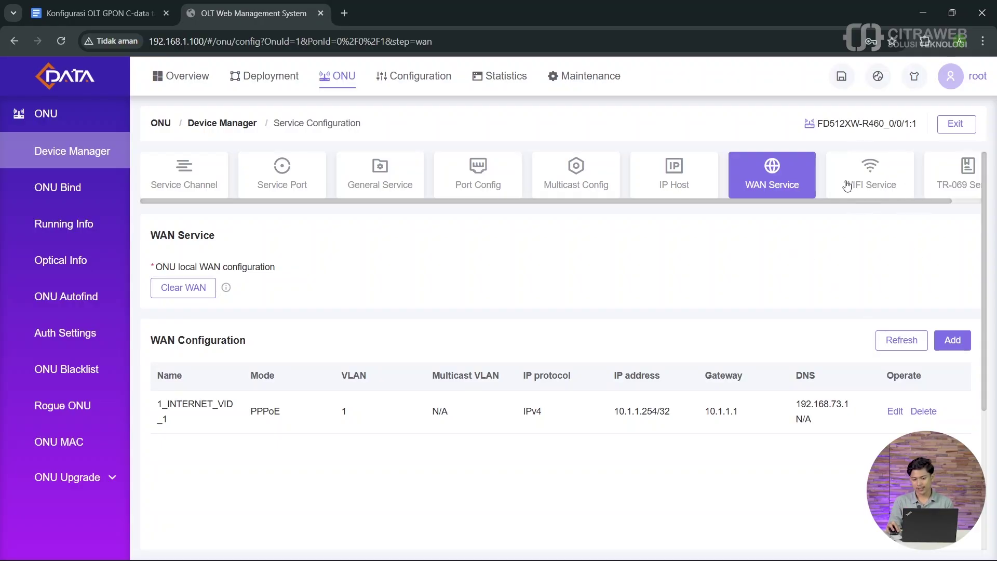
# Step: Switch to the ONU's WIFI Service settings and set the Wi-Fi service to Concern
pyautogui.click(882, 187)
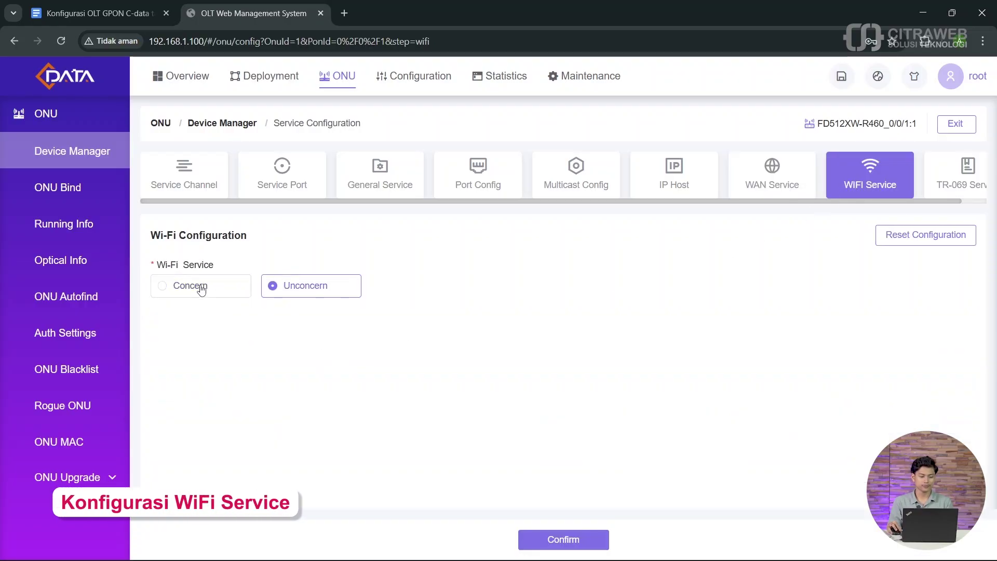
pyautogui.click(201, 287)
pyautogui.scroll(-3, 528, 331)
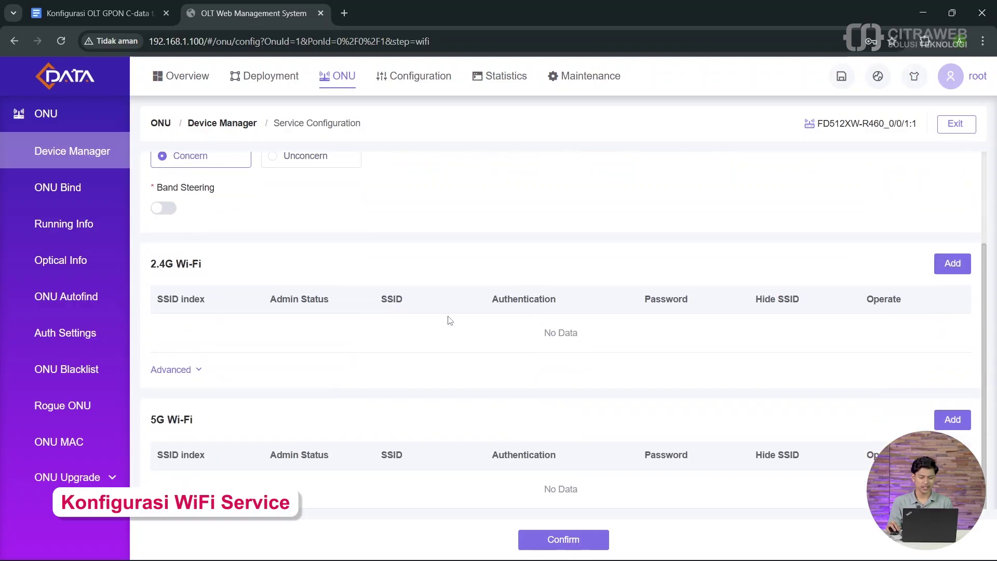
pyautogui.scroll(1, 383, 305)
pyautogui.scroll(-1, 456, 307)
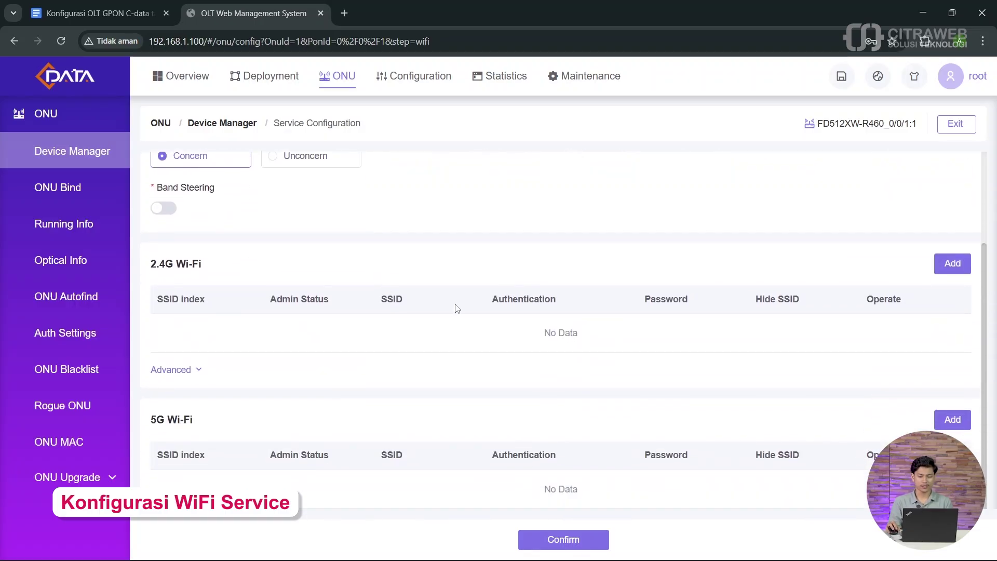
pyautogui.scroll(1, 459, 305)
pyautogui.scroll(-1, 478, 298)
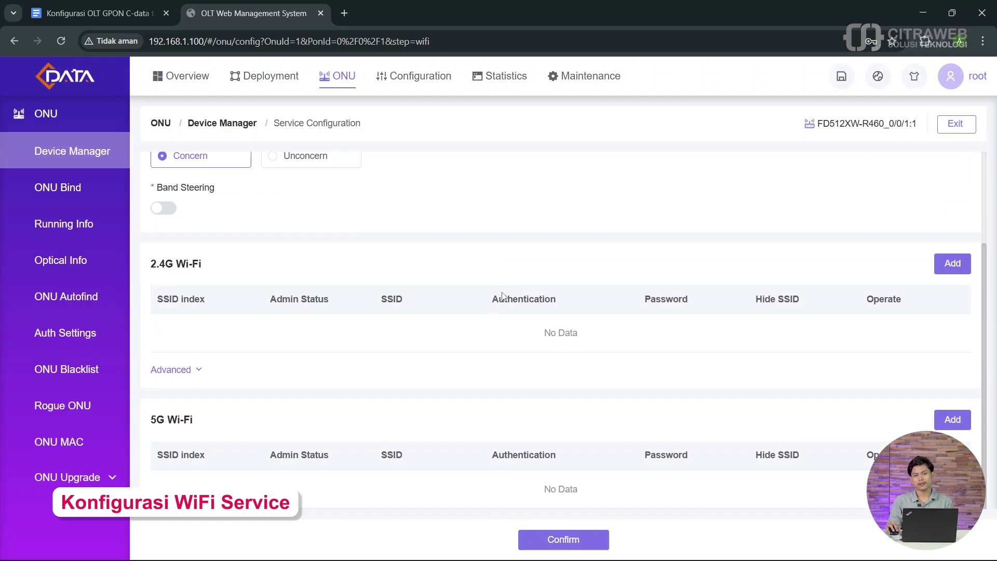
pyautogui.scroll(2, 407, 258)
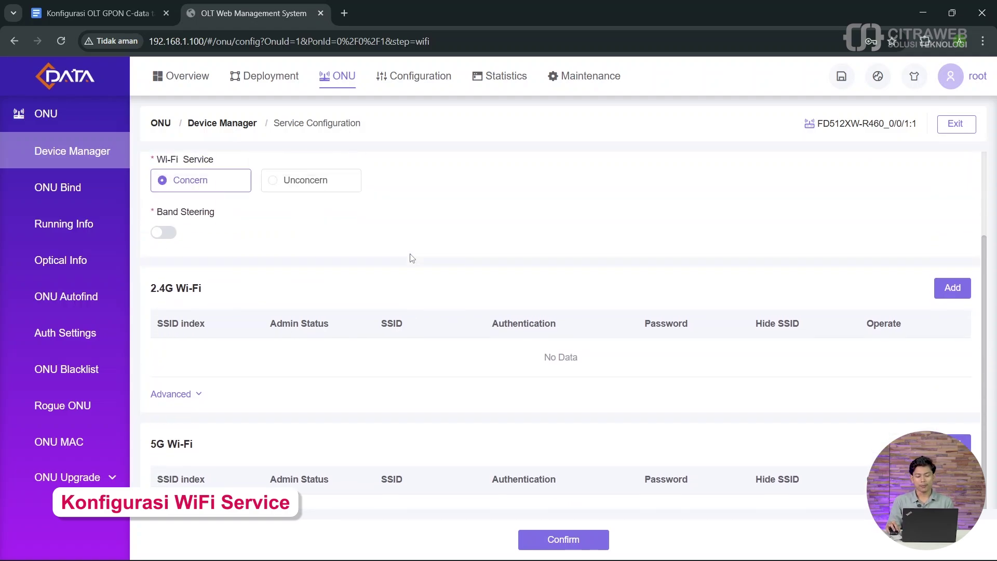
pyautogui.scroll(-2, 430, 263)
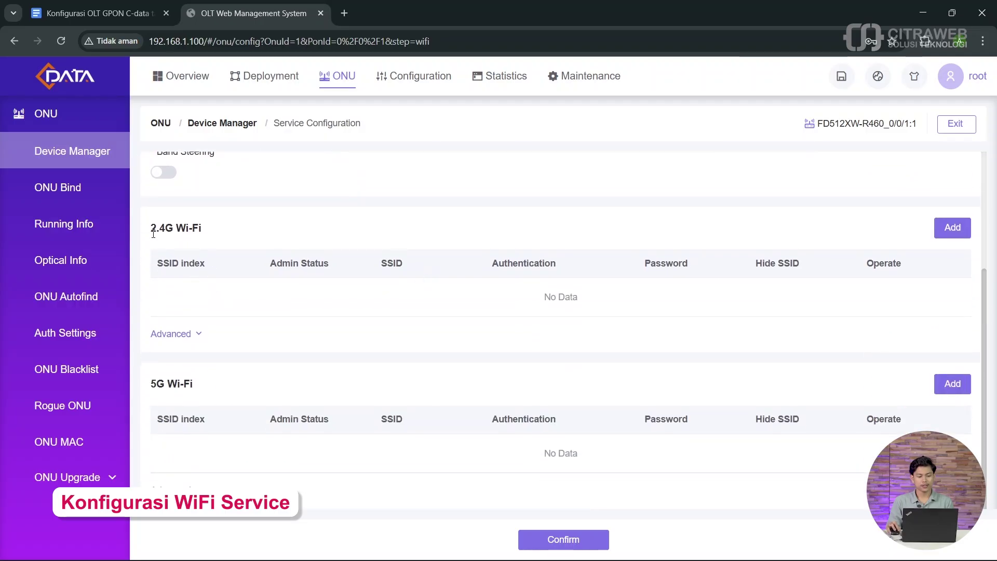
# Step: Highlight the empty 2.4G Wi-Fi and 5G Wi-Fi list headings
pyautogui.moveTo(150, 229); pyautogui.dragTo(202, 234)
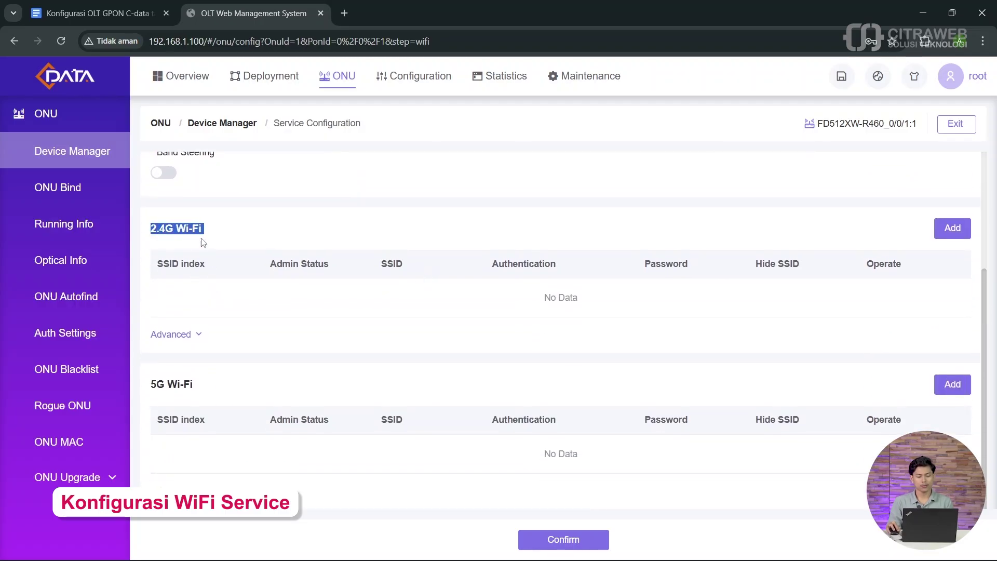
pyautogui.moveTo(197, 386); pyautogui.dragTo(152, 387)
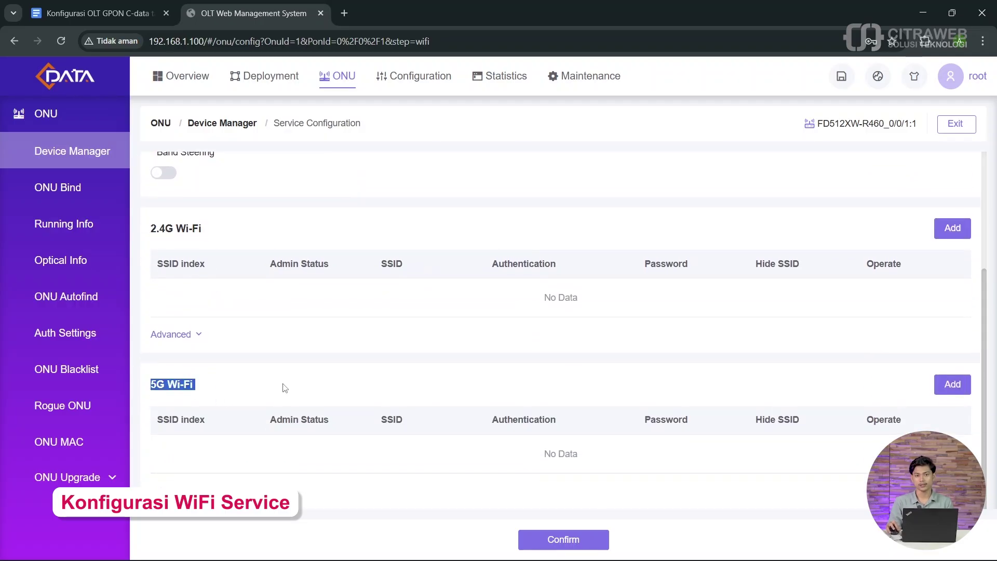
pyautogui.scroll(1, 359, 348)
pyautogui.scroll(1, 374, 333)
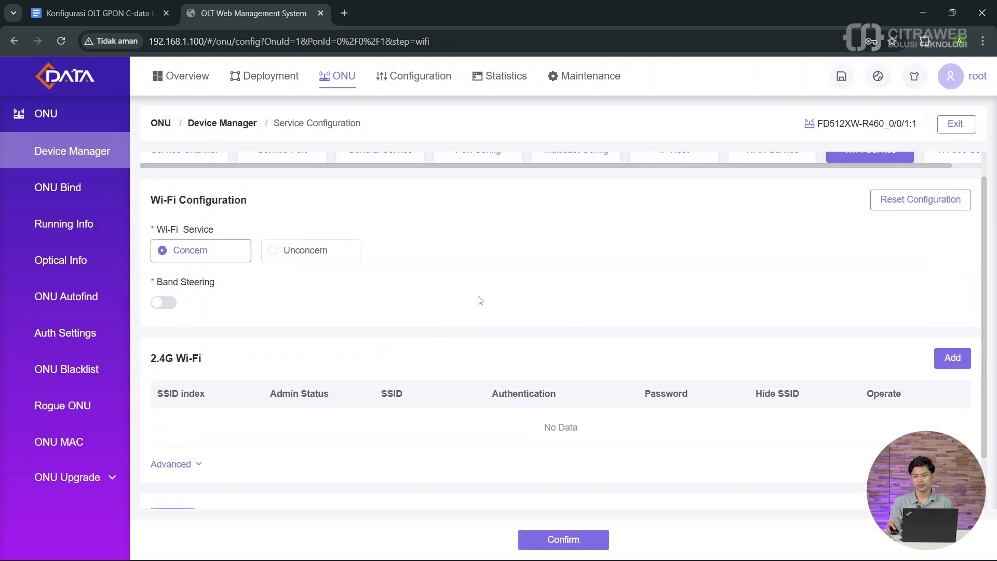
pyautogui.scroll(1, 320, 311)
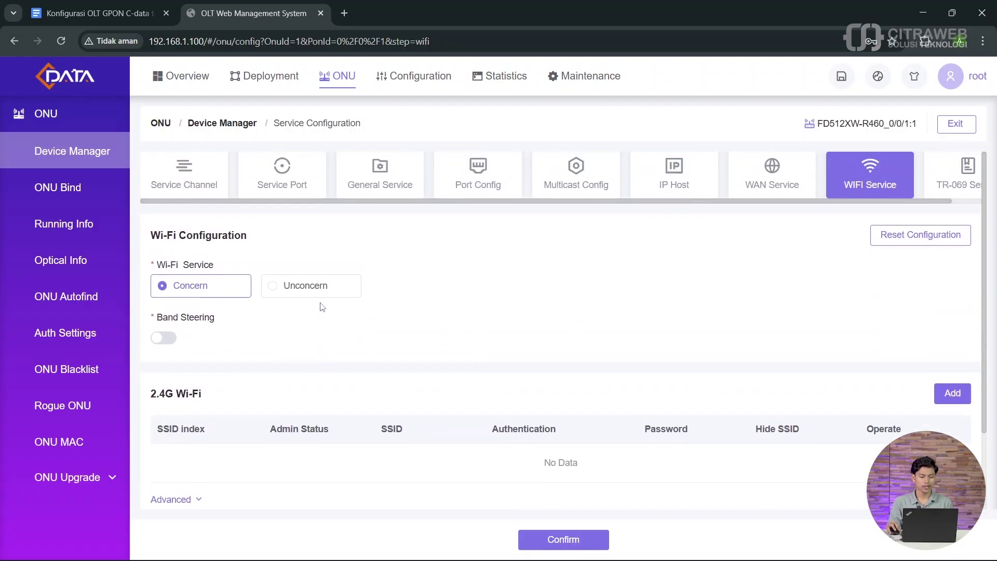
pyautogui.scroll(-3, 352, 287)
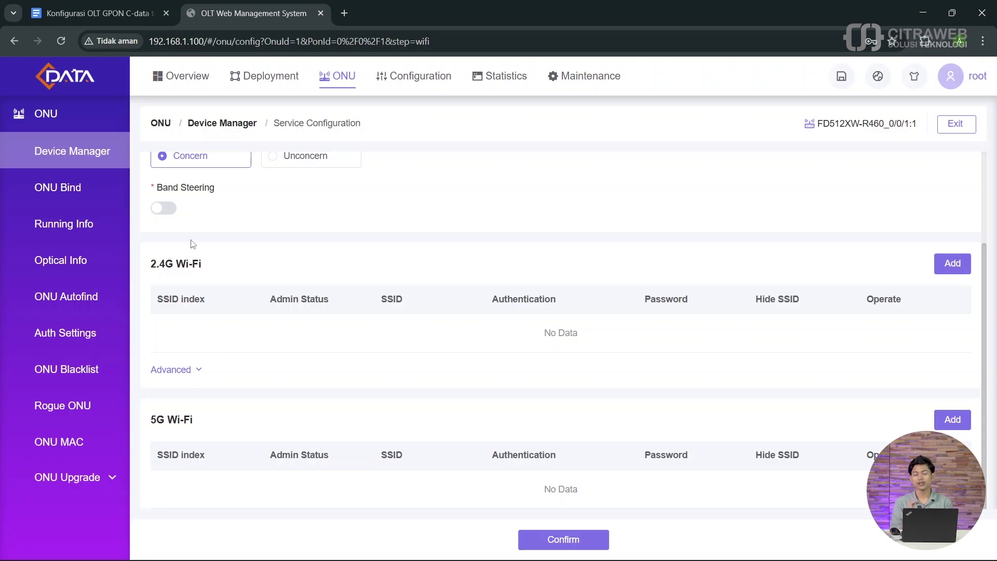
pyautogui.scroll(2, 169, 211)
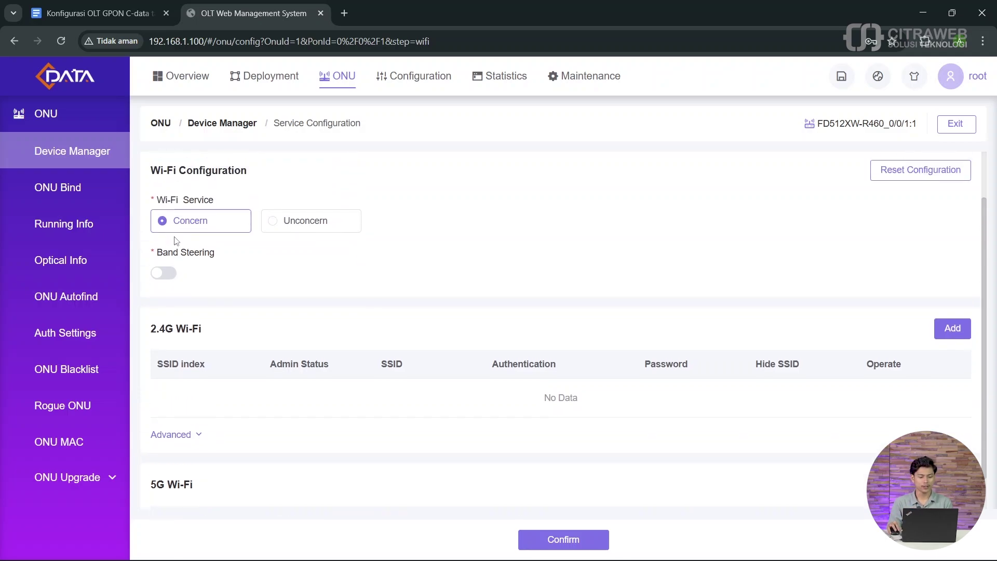
# Step: Turn on band steering, name the SSID ONU_SATU and choose WPA2PSK-WPAPSK authentication
pyautogui.click(170, 276)
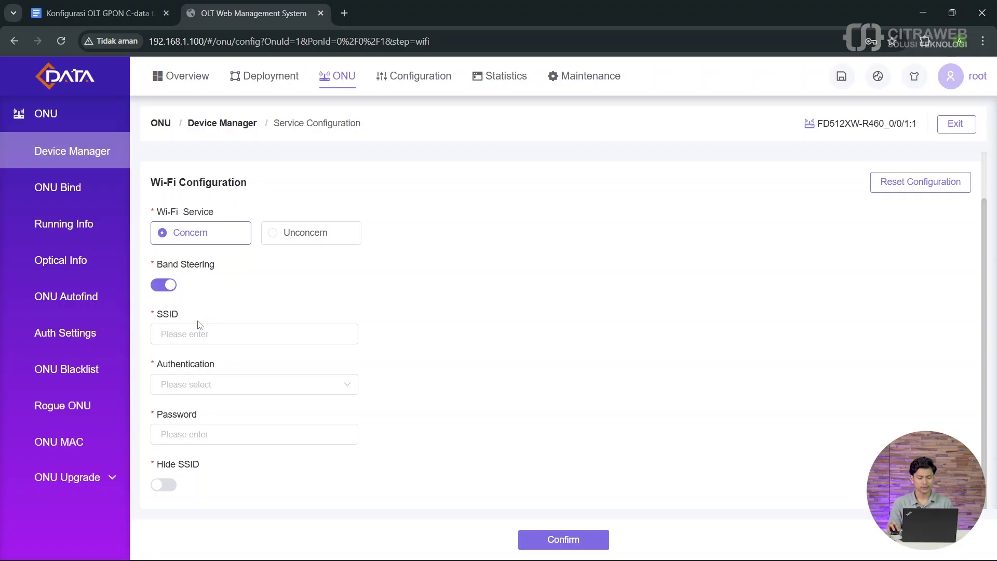
pyautogui.click(211, 329)
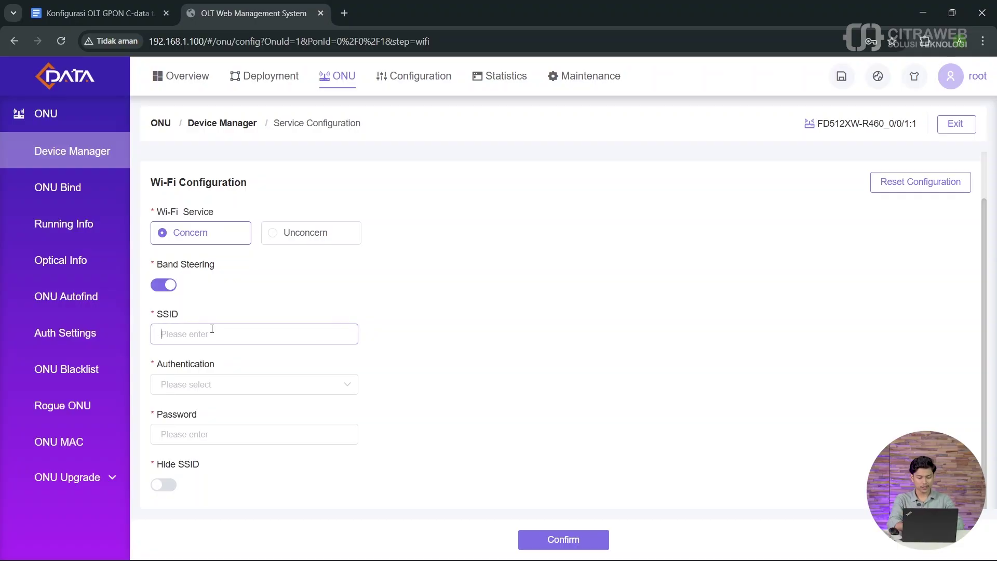
pyautogui.write('ONU_S')
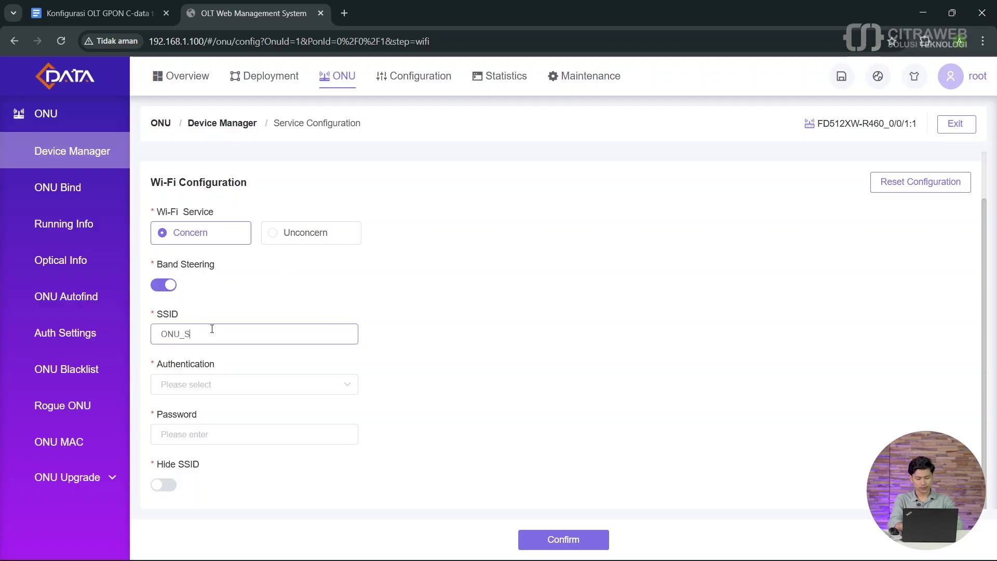
pyautogui.write('ATU')
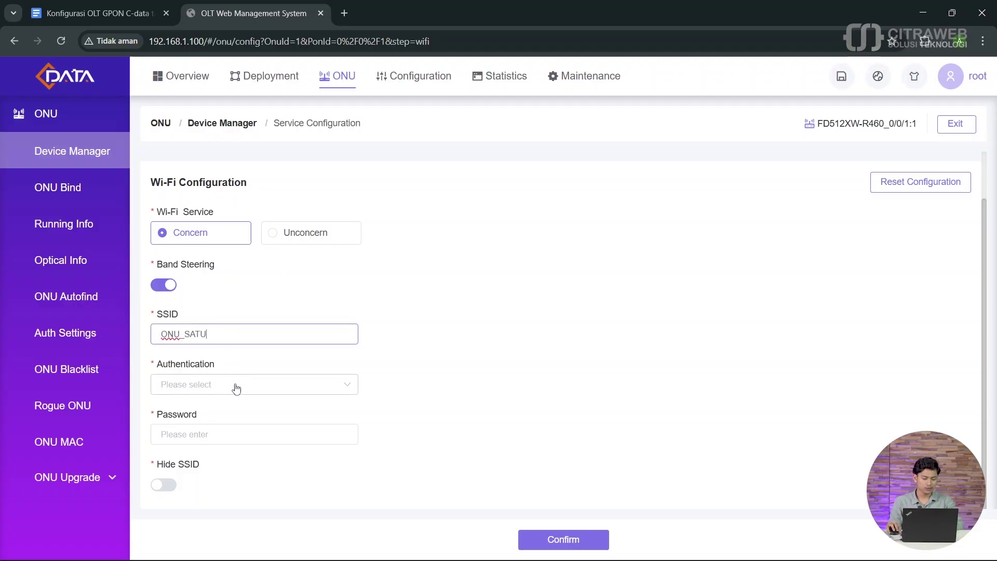
pyautogui.click(219, 380)
pyautogui.click(202, 388)
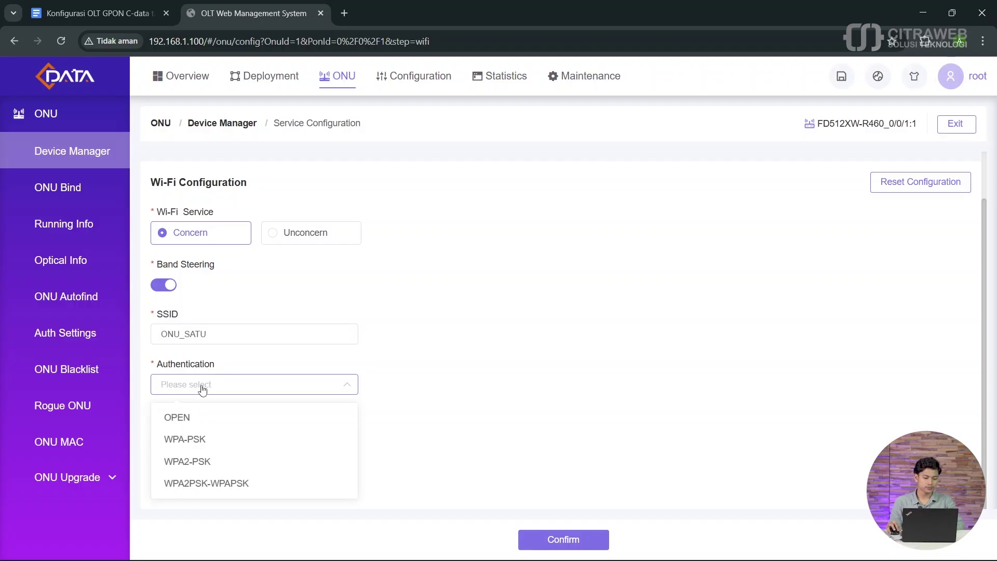
pyautogui.click(232, 487)
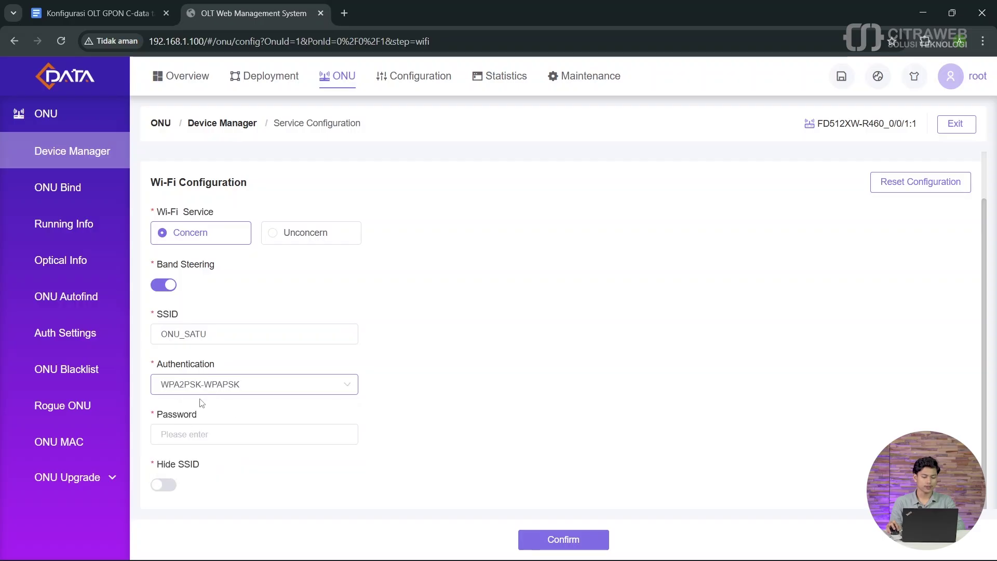
# Step: Enter and verify the Wi-Fi password, then save the ONU's Wi-Fi configuration
pyautogui.click(218, 435)
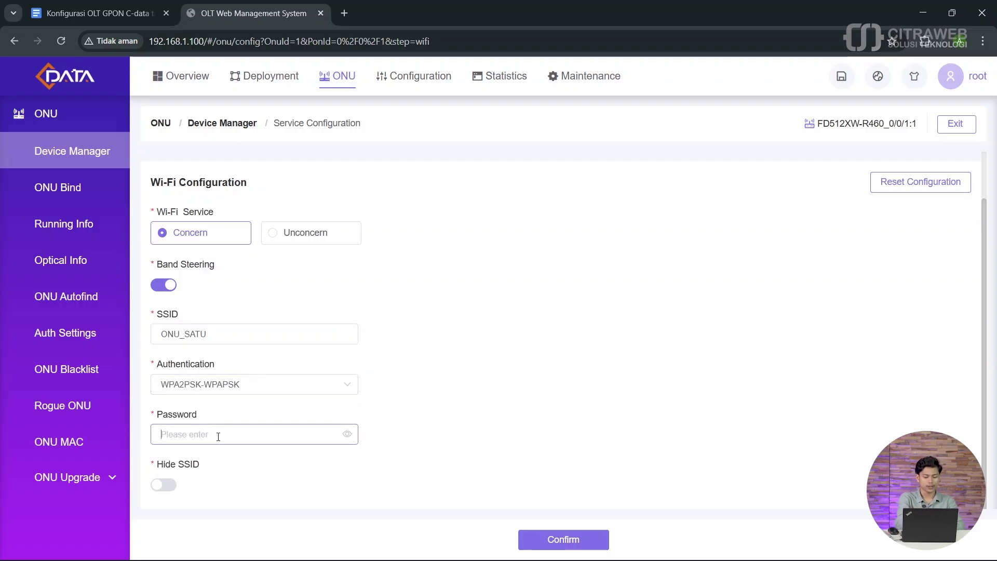
pyautogui.write('12345678')
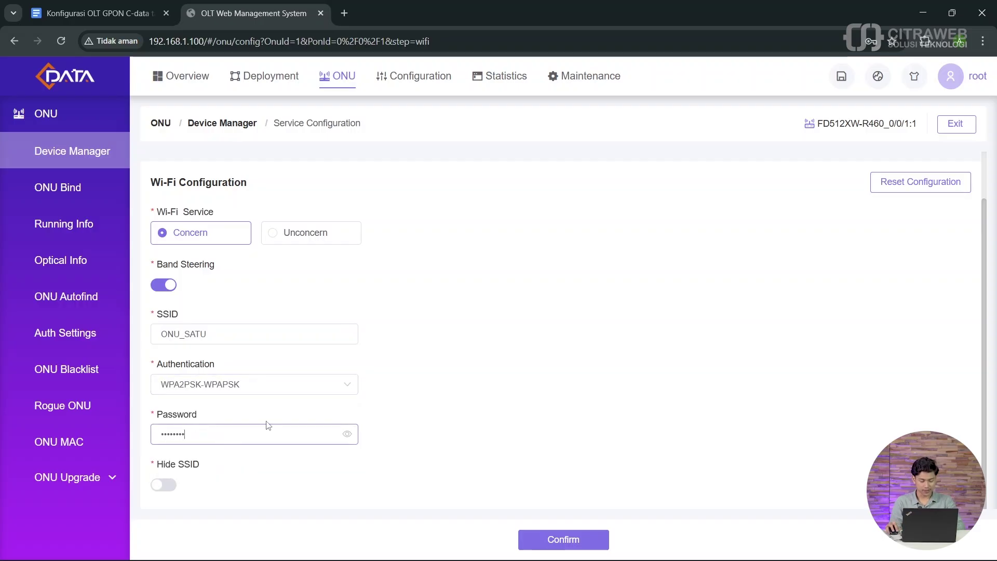
pyautogui.click(346, 434)
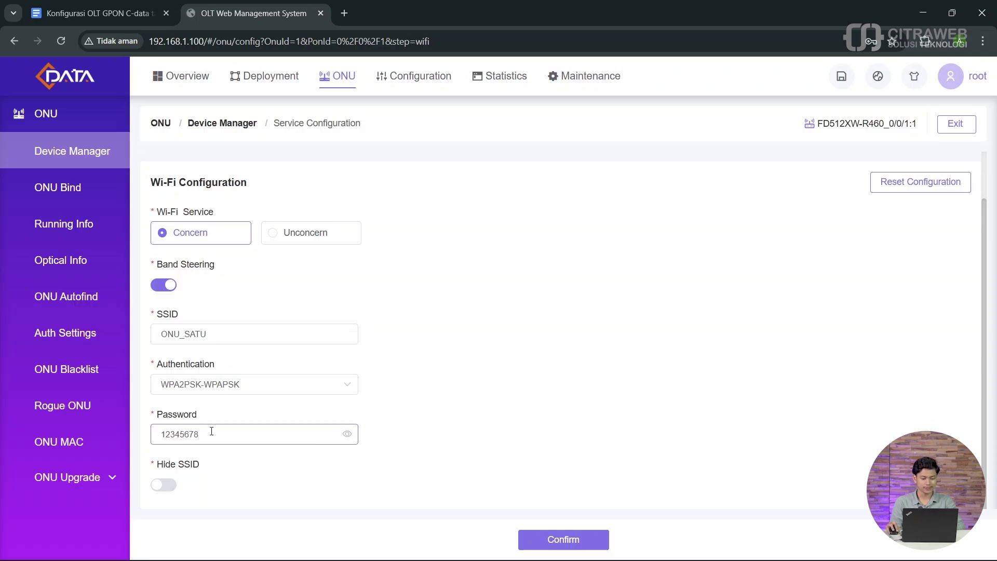
pyautogui.moveTo(211, 431); pyautogui.dragTo(153, 434)
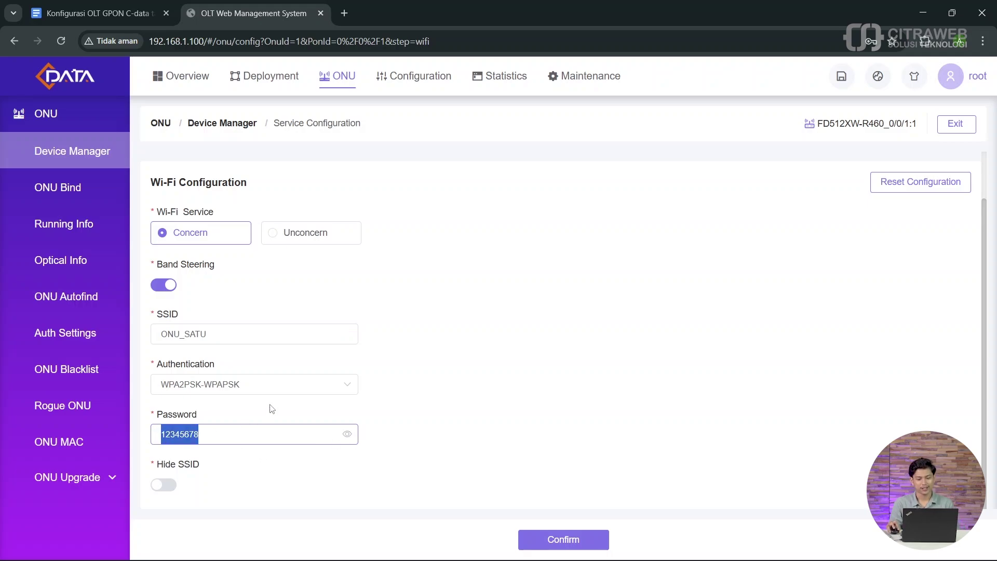
pyautogui.click(205, 435)
pyautogui.click(347, 435)
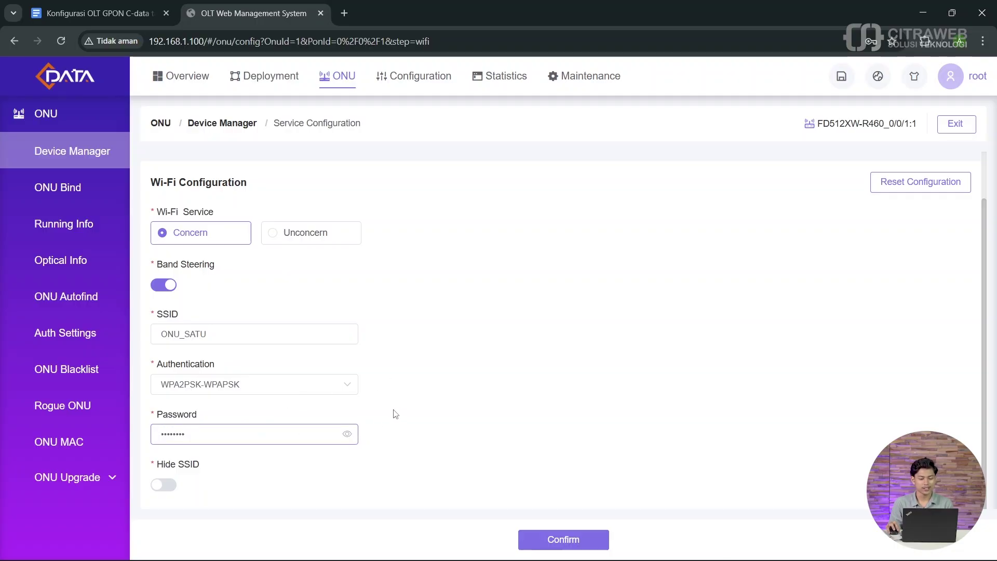
pyautogui.scroll(2, 395, 414)
pyautogui.scroll(-2, 394, 414)
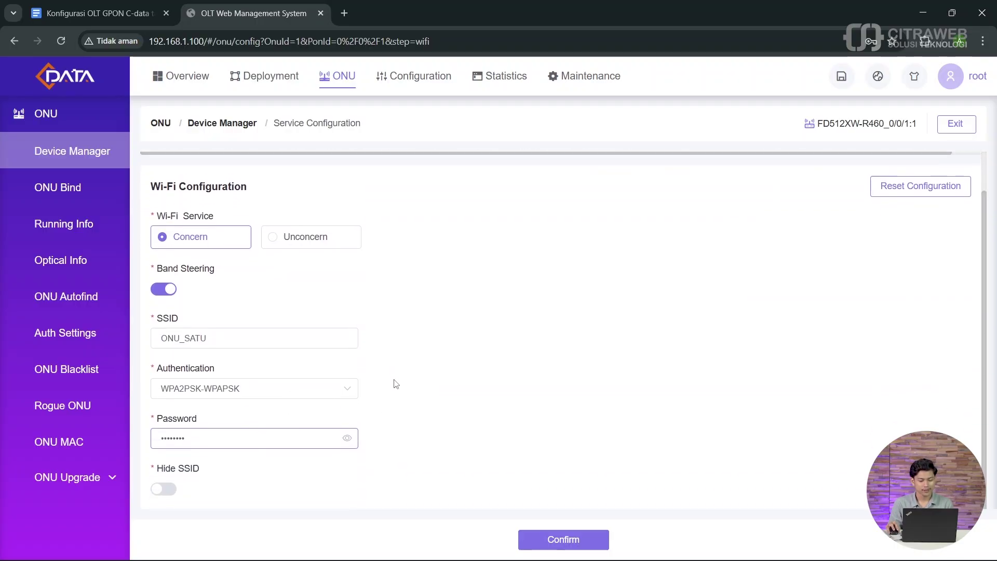
pyautogui.click(547, 542)
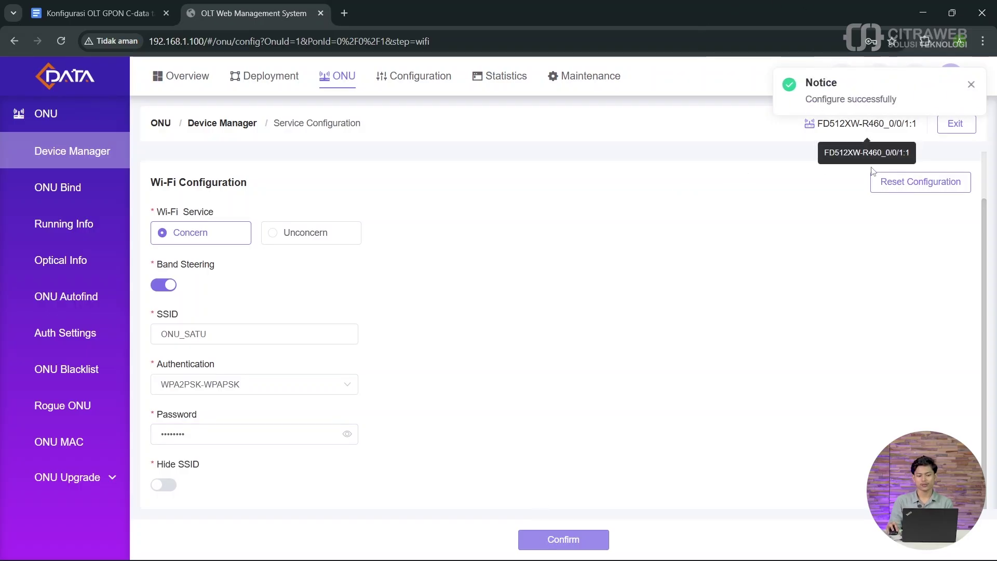
pyautogui.scroll(1, 749, 250)
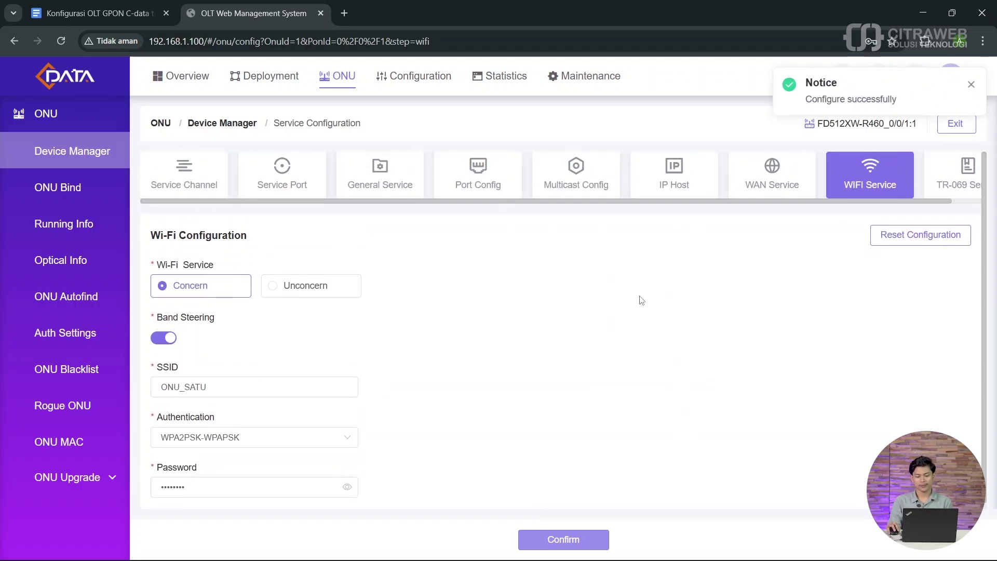
# Step: Glance at the ONU's WAN service settings, then return to the Wi-Fi settings
pyautogui.scroll(-1, 652, 295)
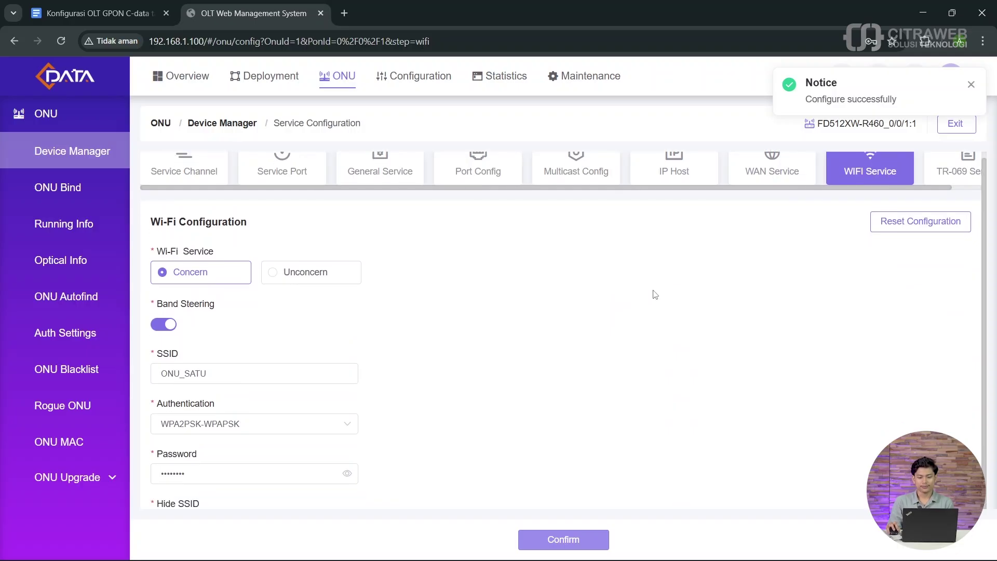
pyautogui.scroll(1, 658, 300)
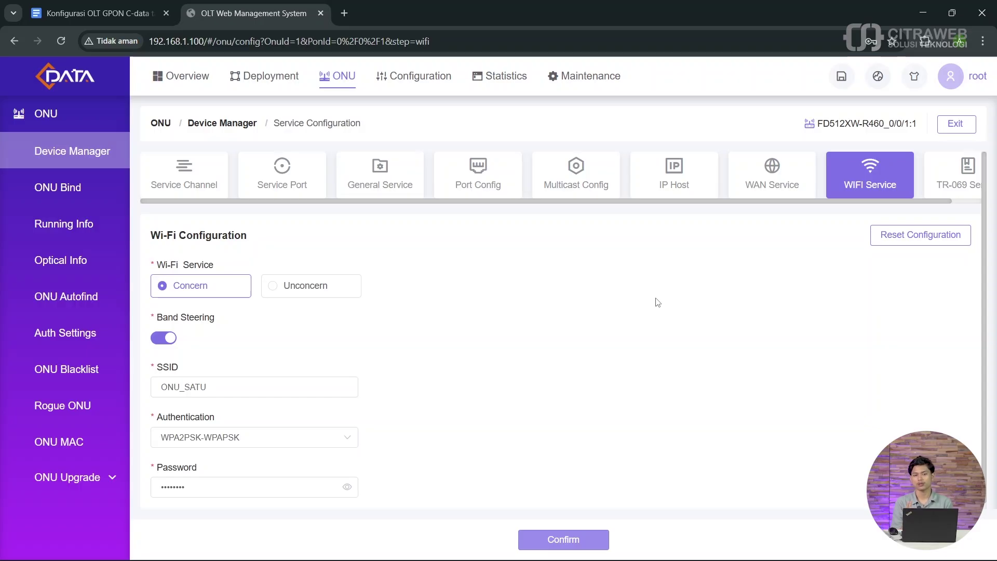
pyautogui.click(771, 181)
pyautogui.click(864, 173)
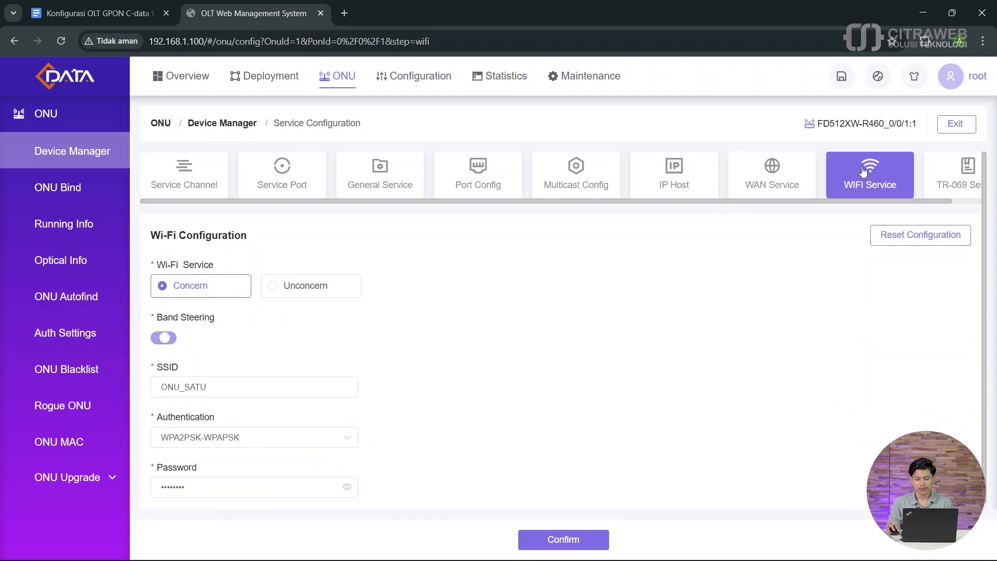
# Step: Check in Windows Wi-Fi quick settings that the secured ONU_SATU network is broadcasting
pyautogui.moveTo(893, 543)
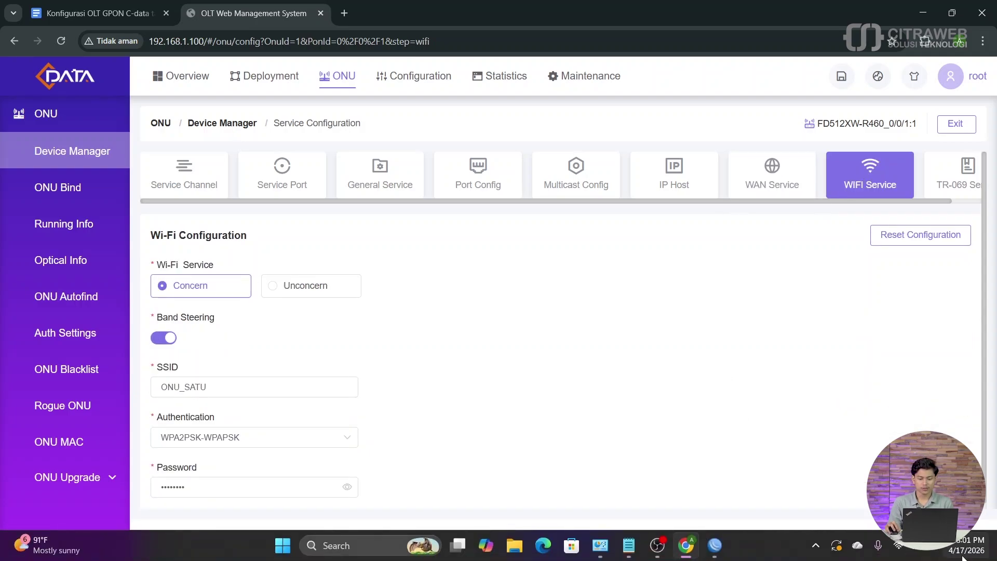
pyautogui.click(899, 546)
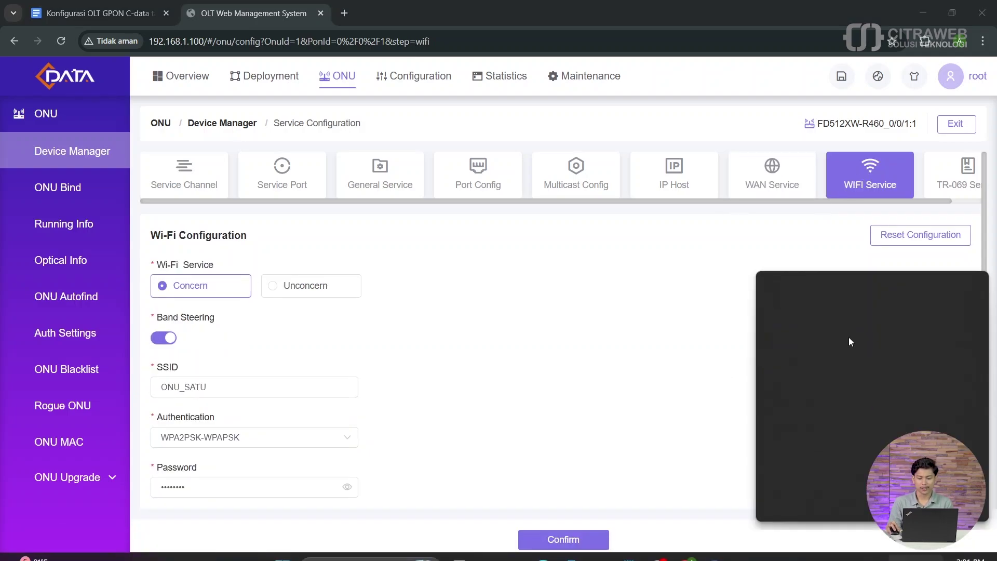
pyautogui.click(818, 300)
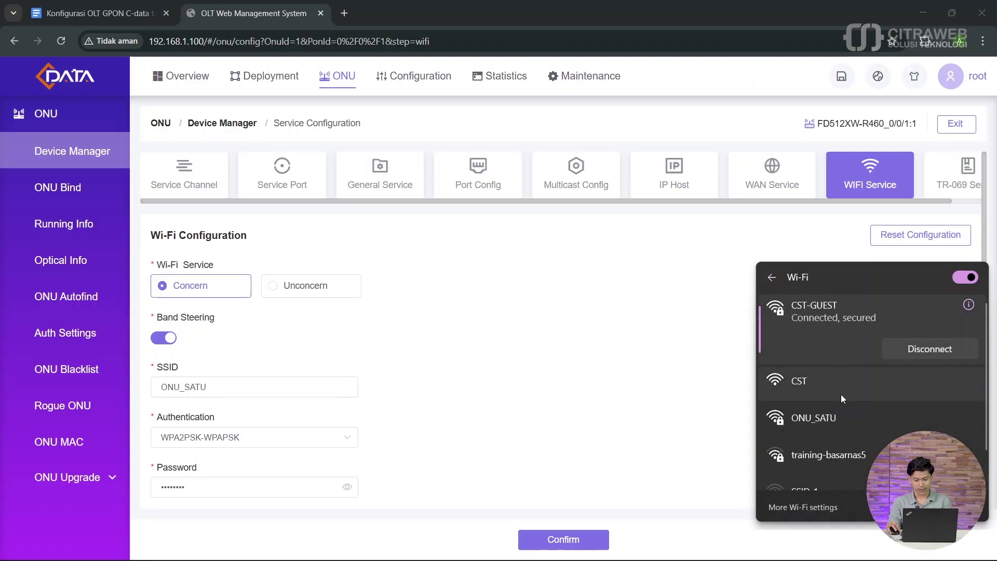
pyautogui.scroll(-1, 840, 418)
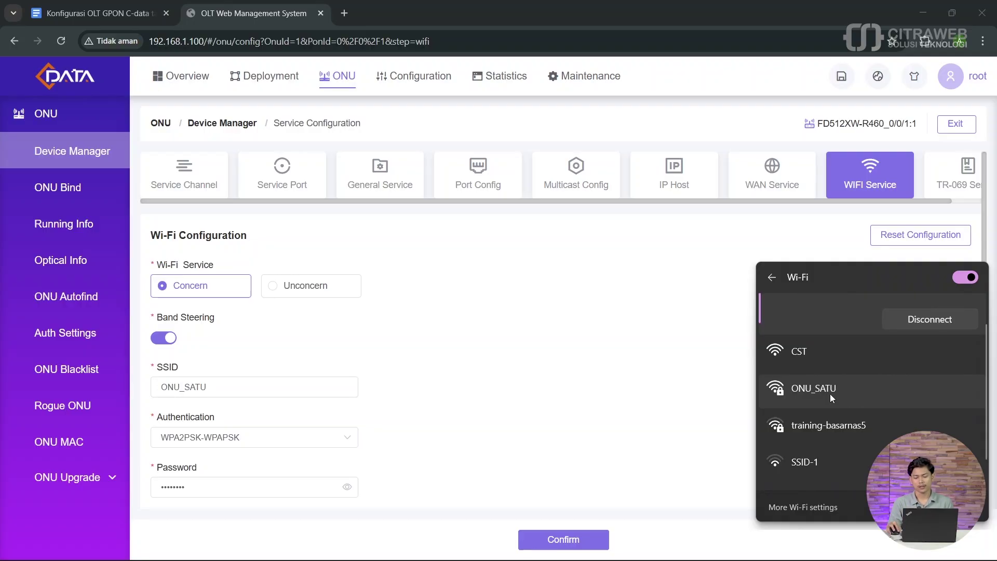
pyautogui.click(829, 388)
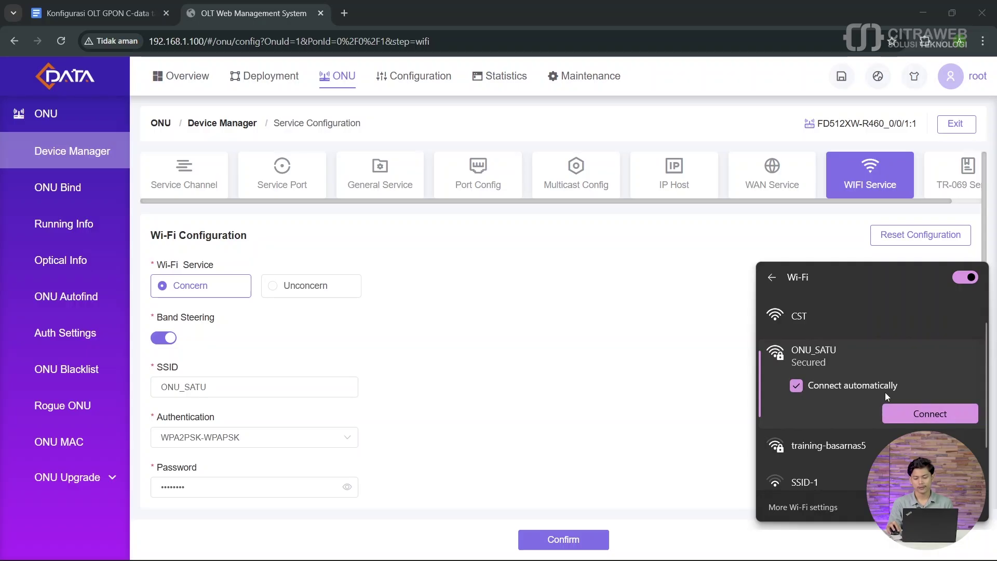
pyautogui.click(665, 339)
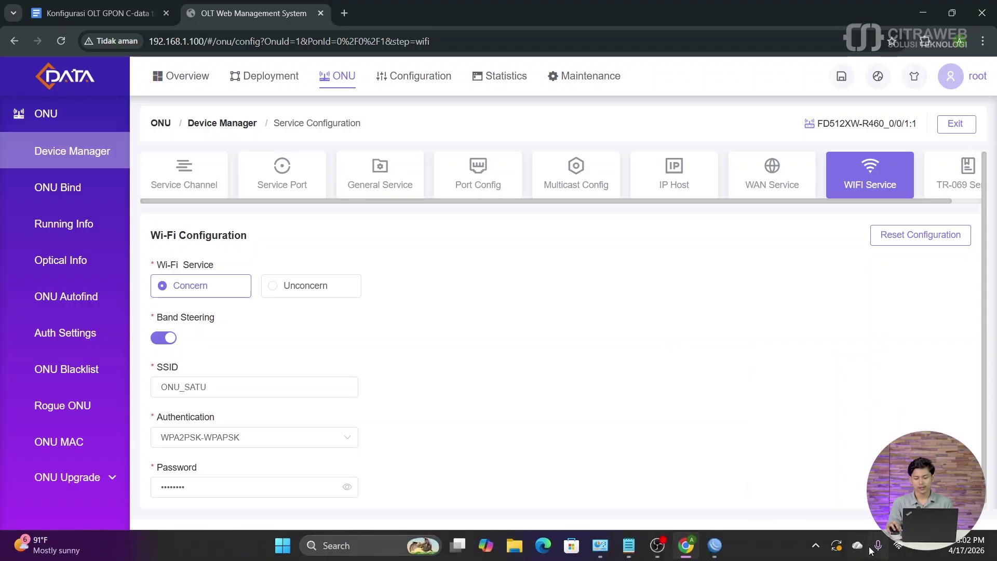
# Step: Disconnect the laptop from the CST-GUEST Wi-Fi network
pyautogui.click(904, 548)
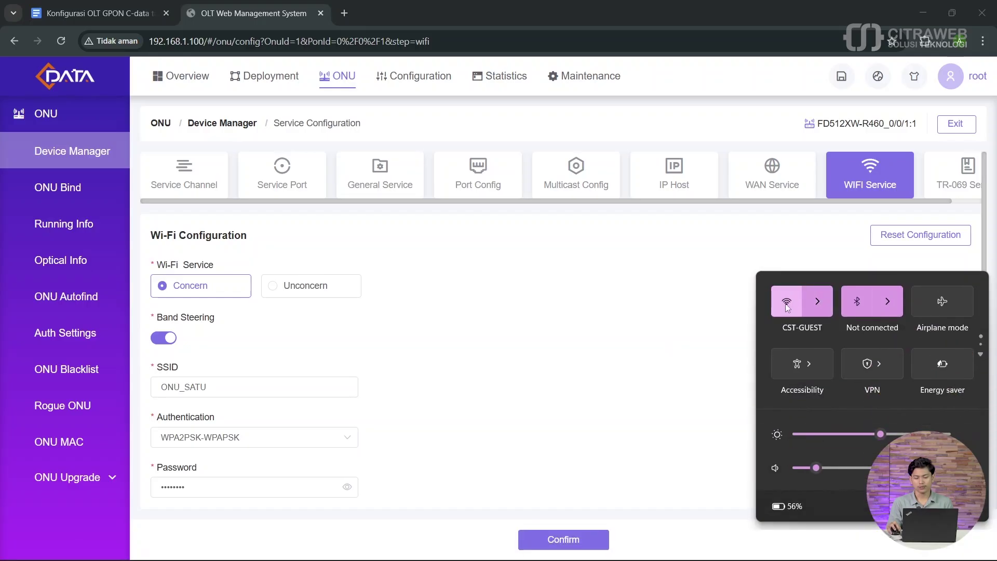
pyautogui.click(818, 301)
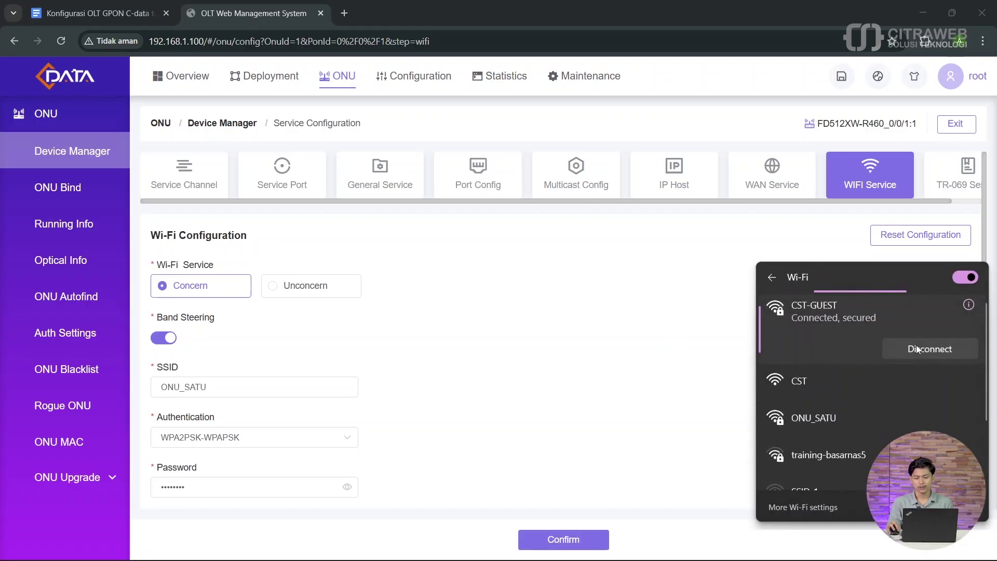
pyautogui.click(909, 350)
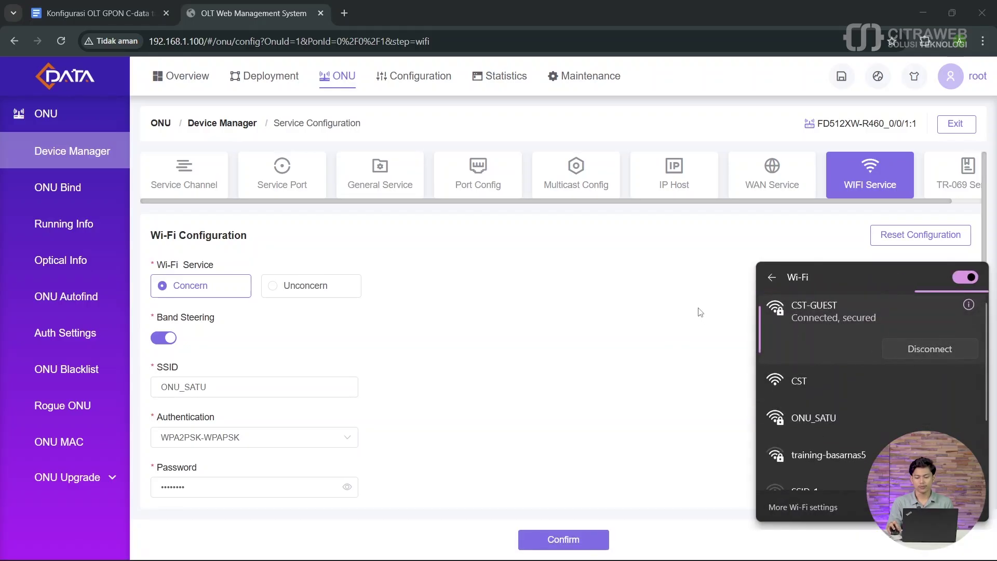
pyautogui.click(654, 319)
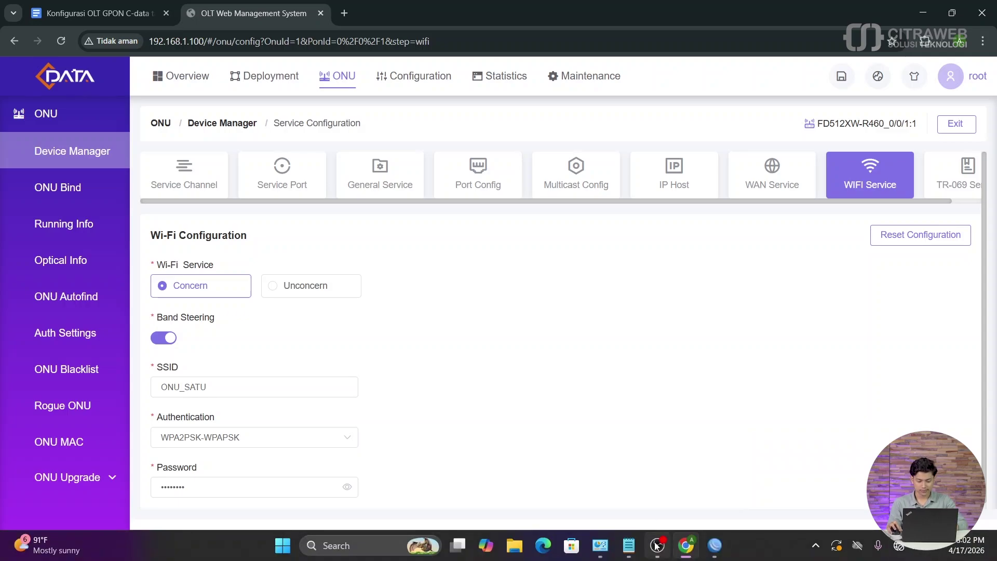
# Step: Launch Command Prompt and run ipconfig, noting the wired adapter's IPv4 192.168.1.10
pyautogui.press('super')
pyautogui.write('cmd')
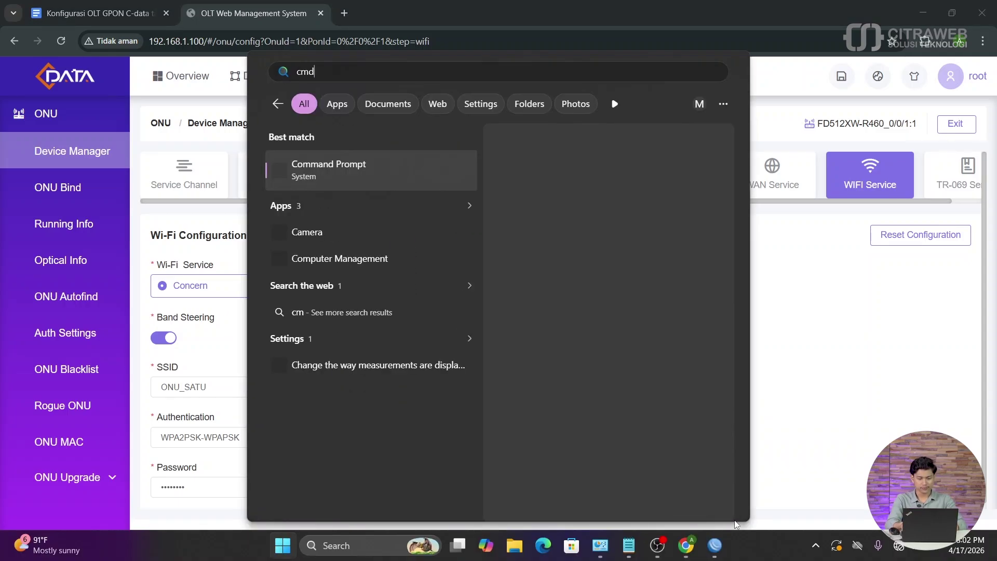
pyautogui.press('Return')
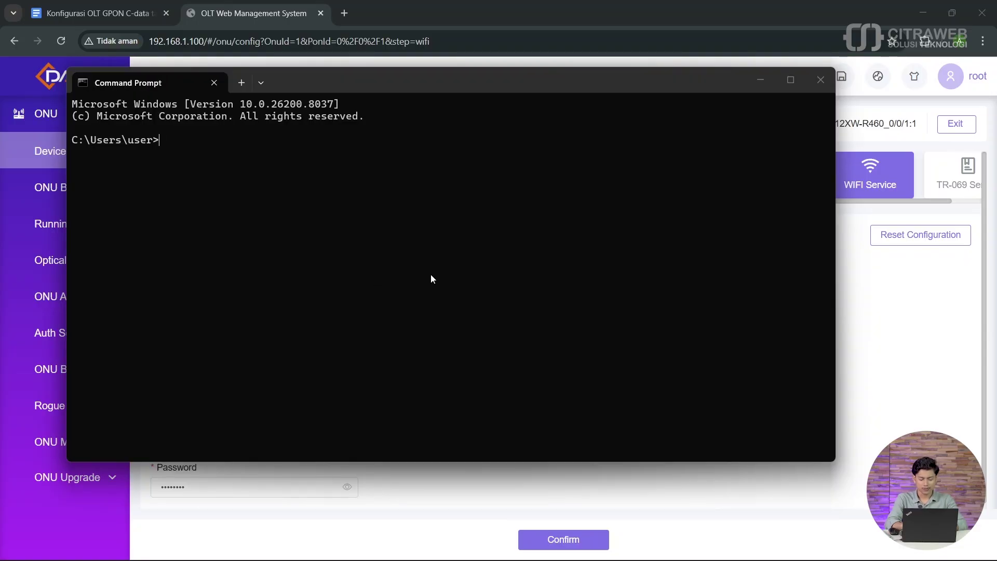
pyautogui.write('ipconfi')
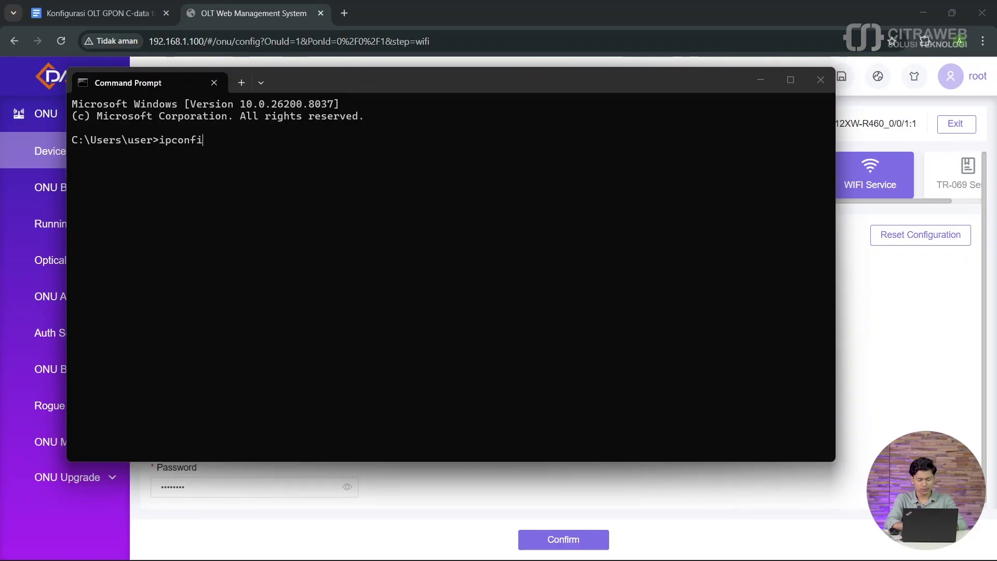
pyautogui.write('g')
pyautogui.press('Return')
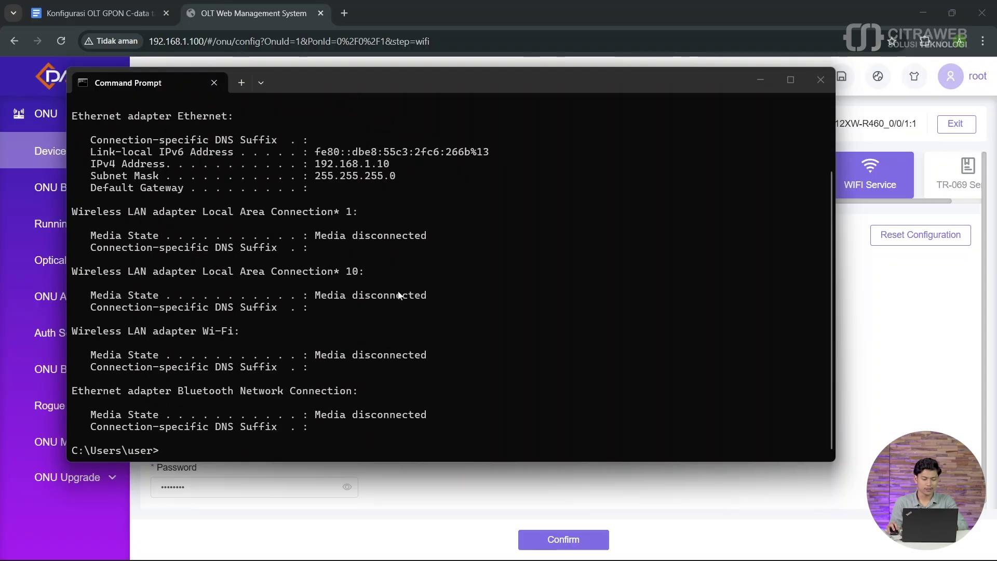
pyautogui.moveTo(394, 180); pyautogui.dragTo(314, 171)
pyautogui.click(370, 179)
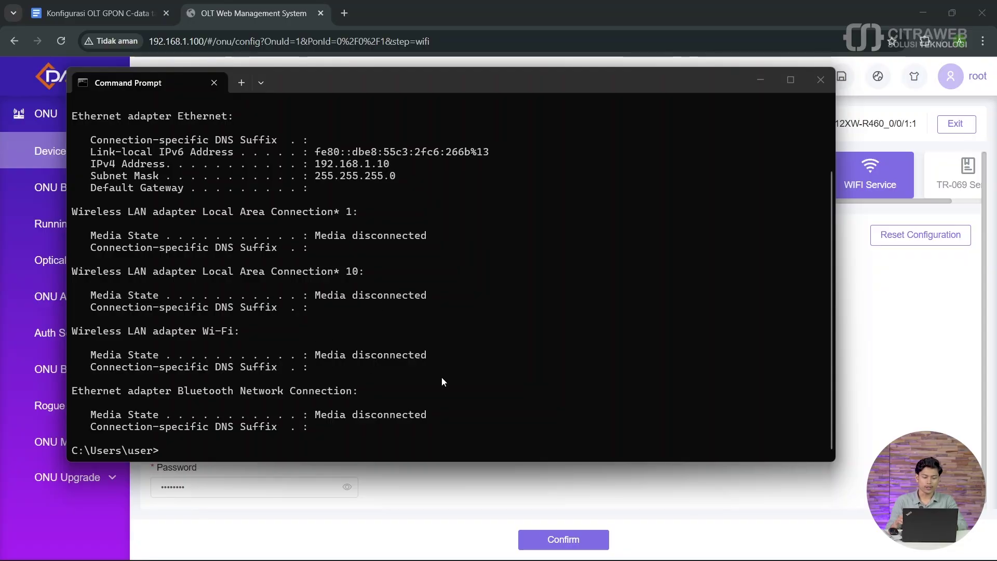
# Step: Ping 8.8.8.8, which fails as unreachable, stop it and switch away from the console
pyautogui.write('ping ')
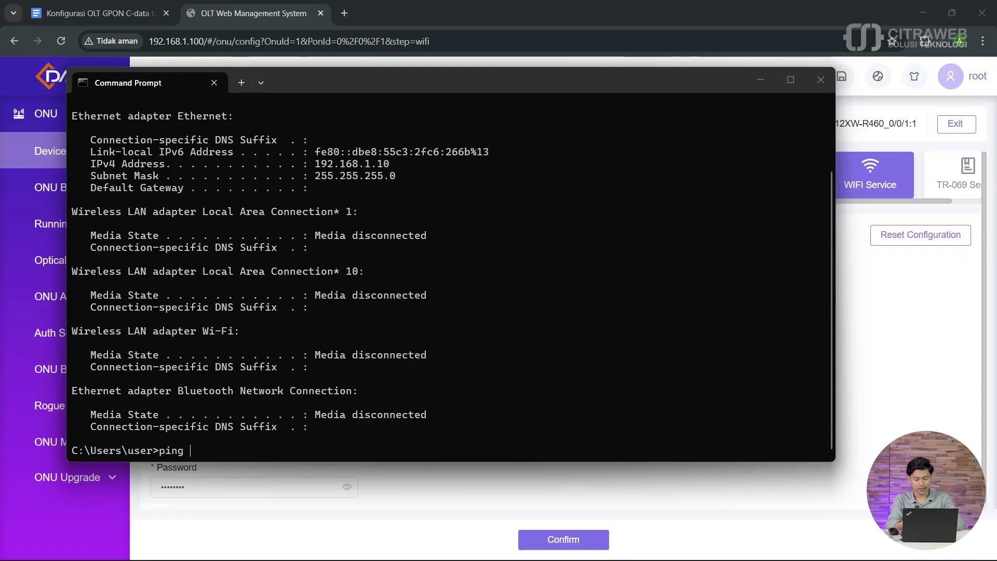
pyautogui.write('8.8.8.8')
pyautogui.press('Return')
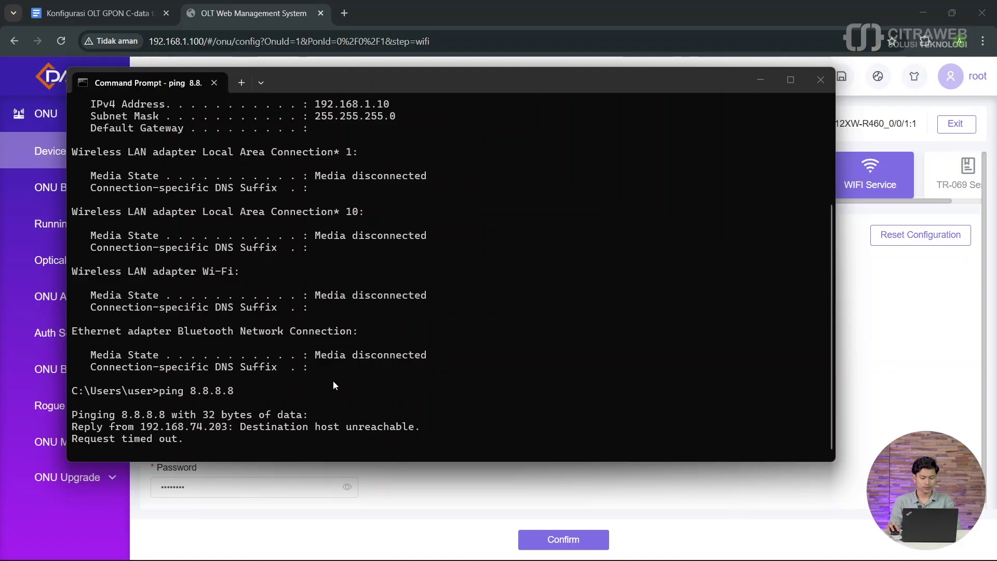
pyautogui.hotkey('ctrl', 'c')
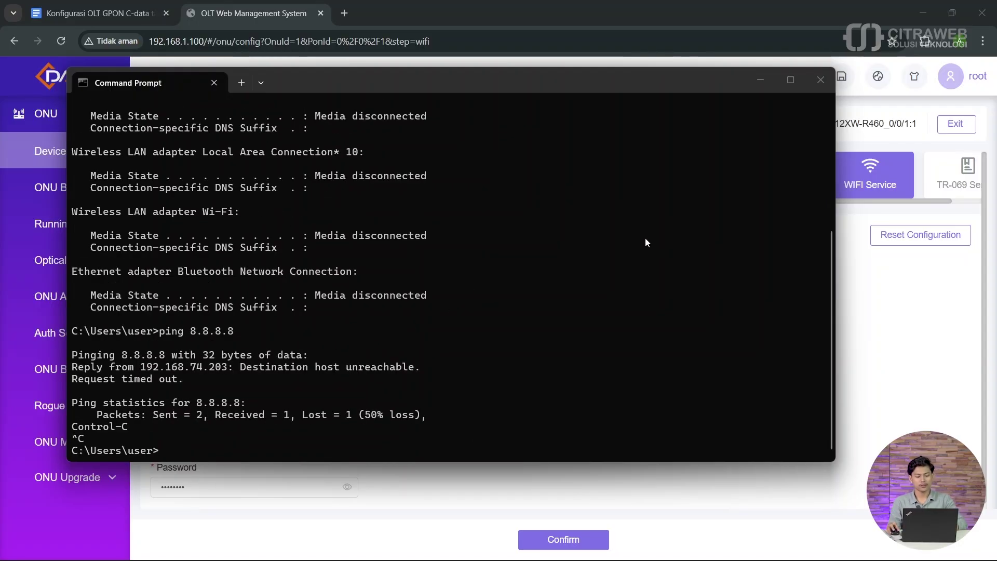
pyautogui.hotkey('alt', 'Tab')
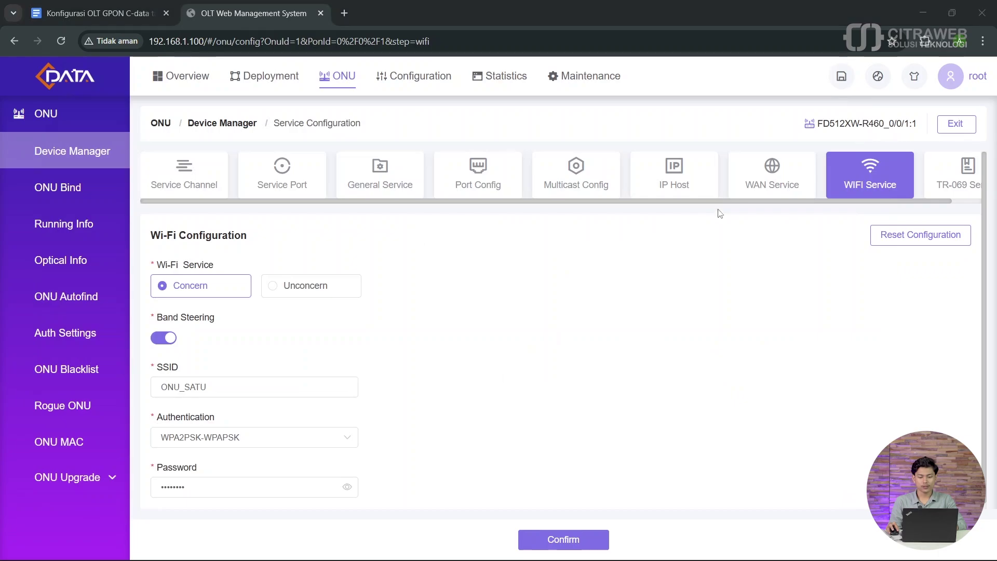
# Step: Select the ONU_SATU network in Windows Wi-Fi quick settings
pyautogui.hotkey('alt', 'Tab')
pyautogui.hotkey('alt', 'Tab')
pyautogui.moveTo(915, 554)
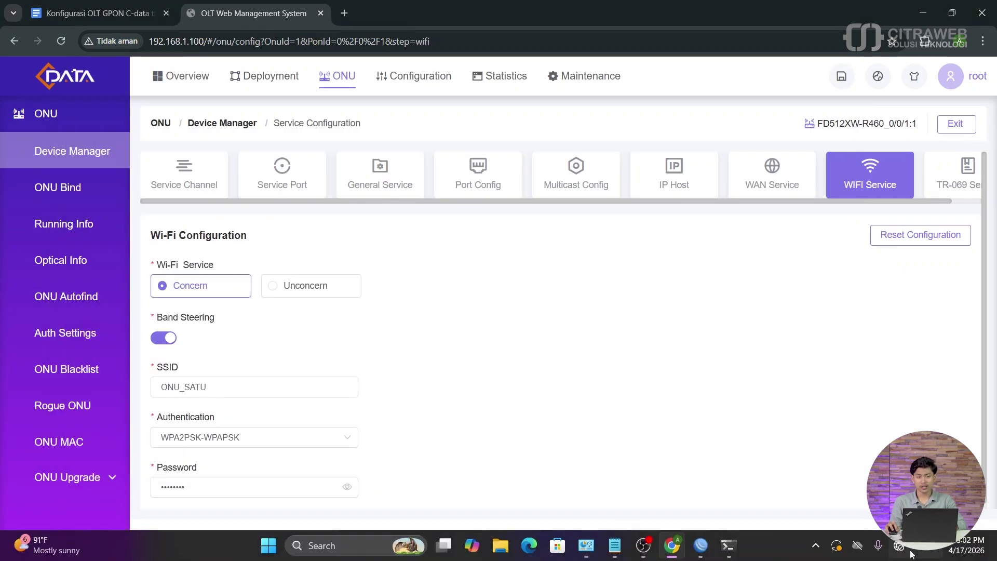
pyautogui.click(911, 554)
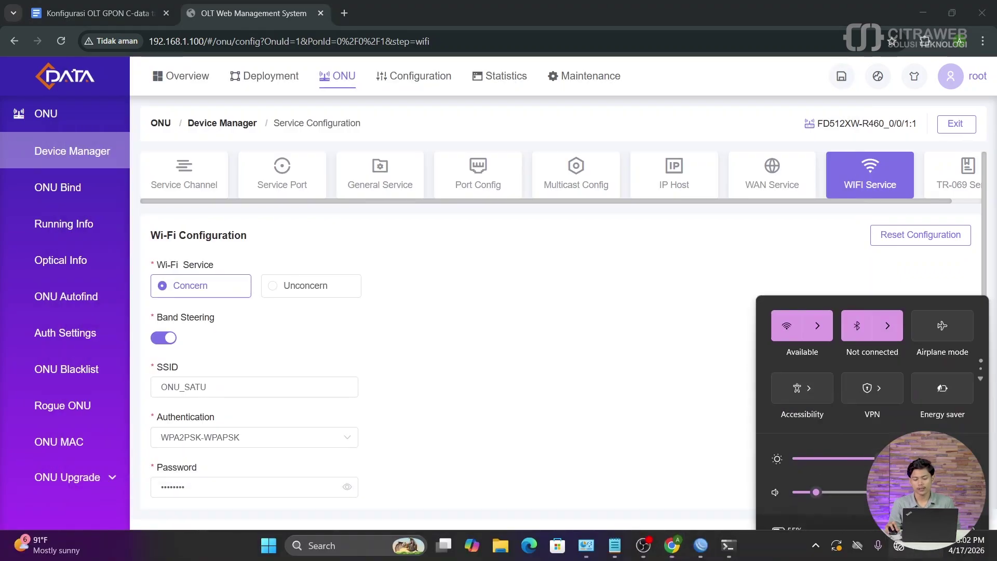
pyautogui.click(816, 298)
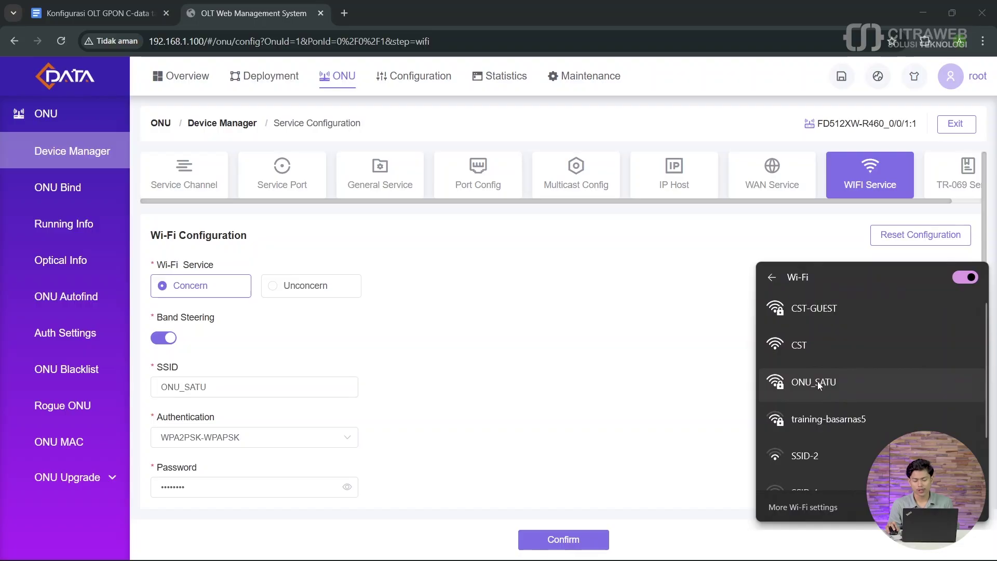
pyautogui.click(818, 381)
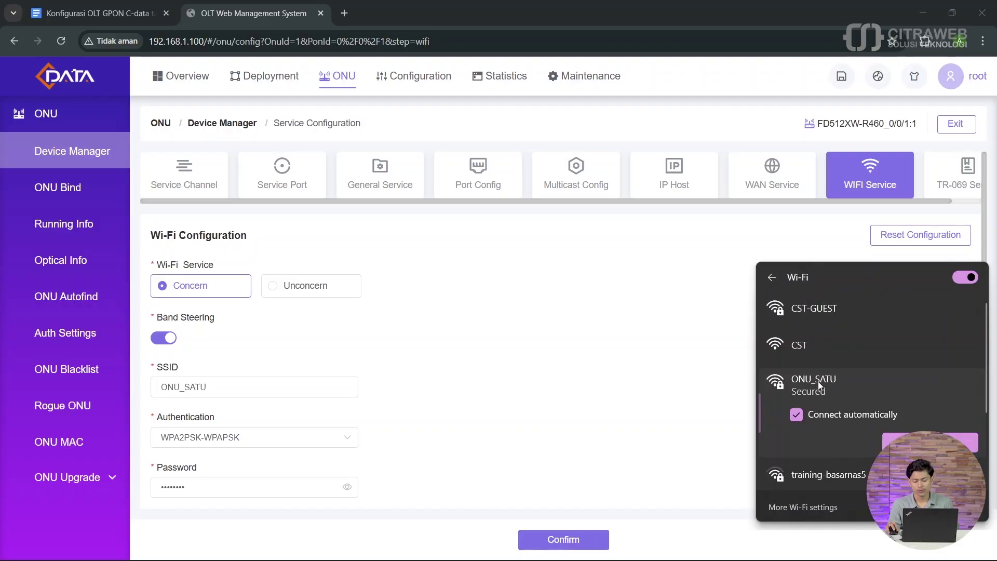
# Step: Connect to ONU_SATU with its Wi-Fi password and bring Command Prompt back
pyautogui.click(909, 442)
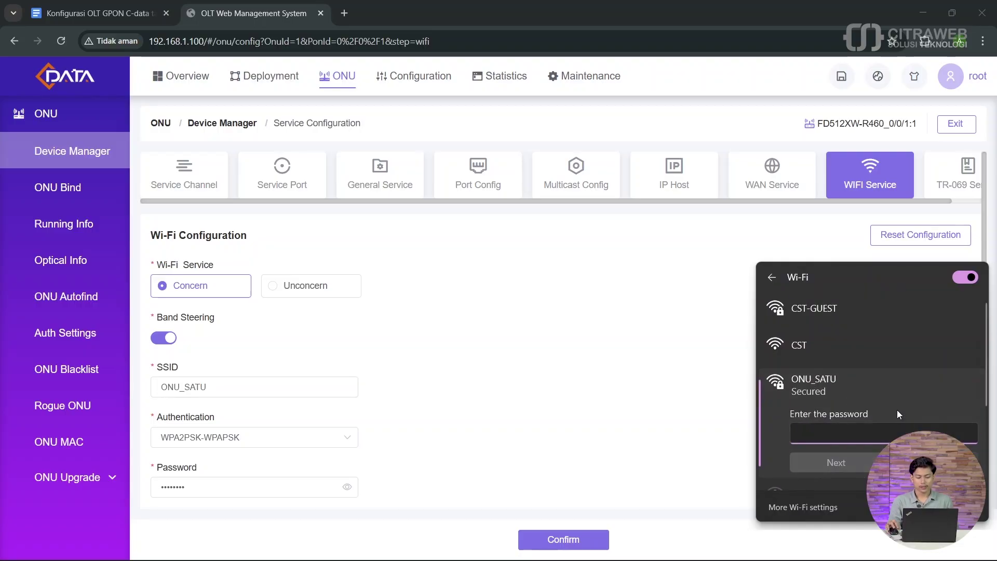
pyautogui.write('••••••••')
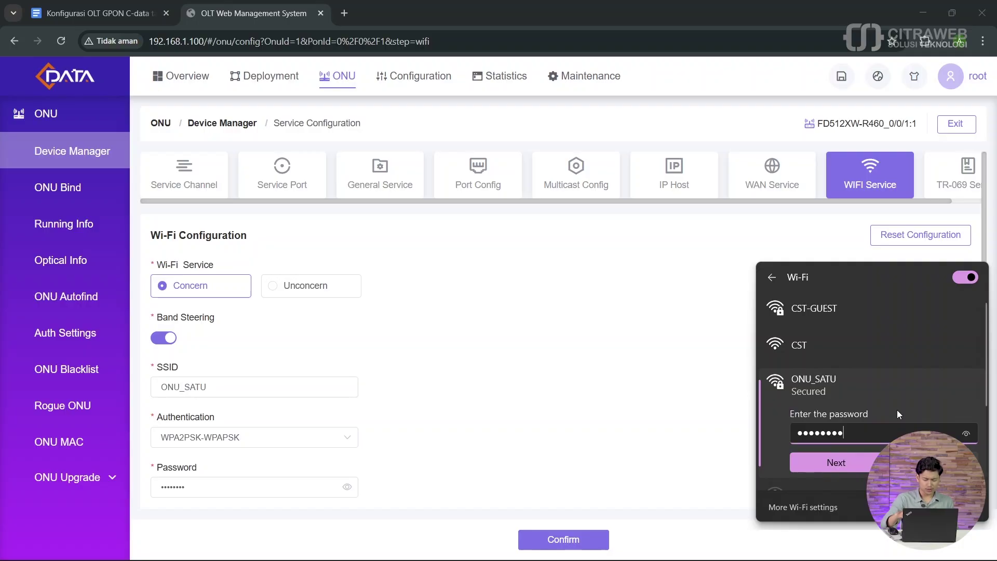
pyautogui.click(967, 434)
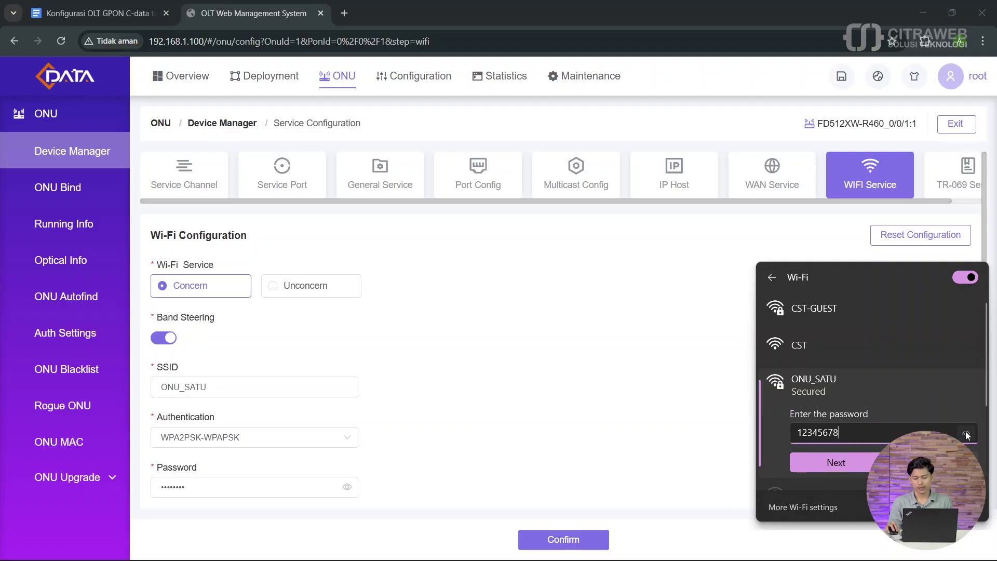
pyautogui.click(836, 463)
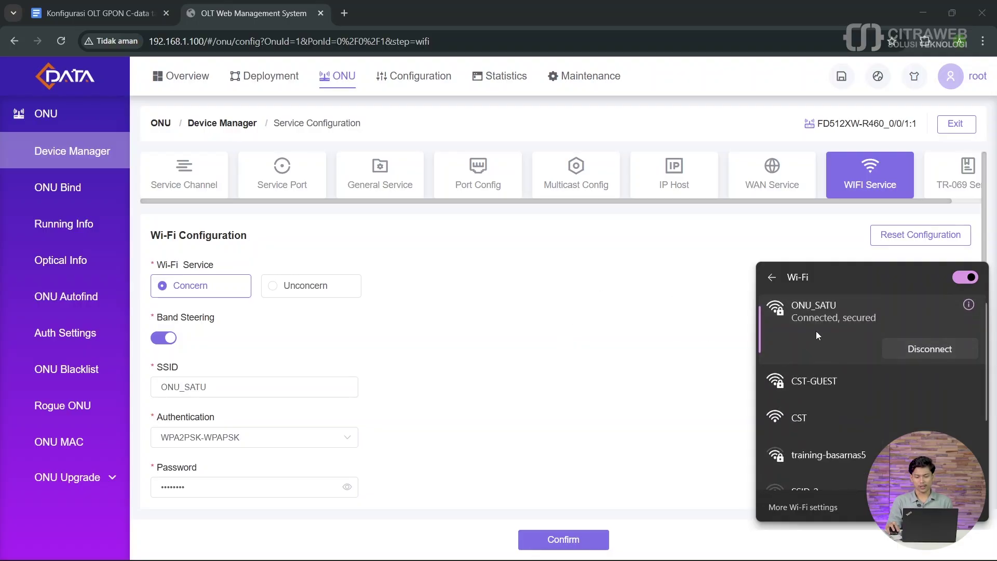
pyautogui.click(585, 338)
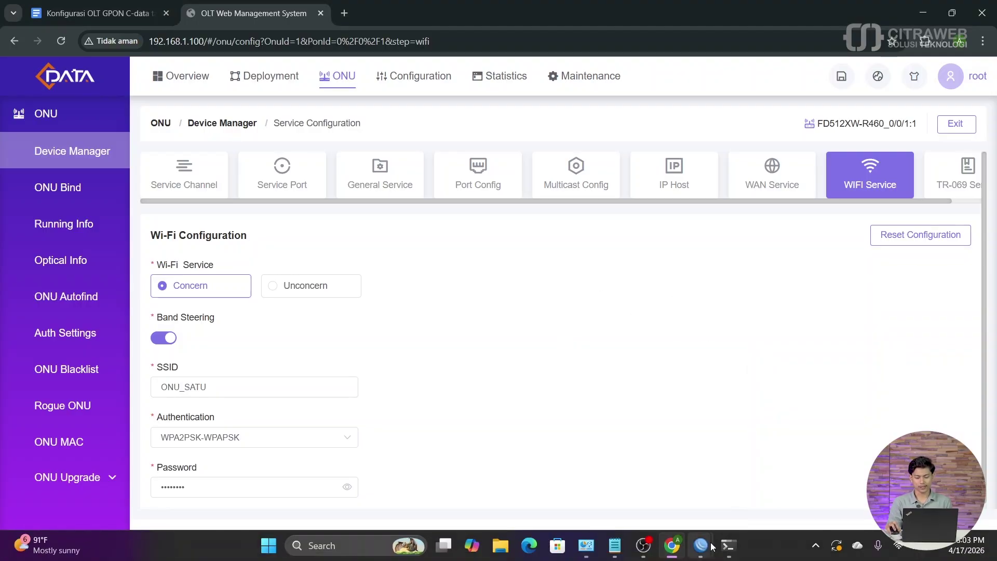
pyautogui.click(729, 545)
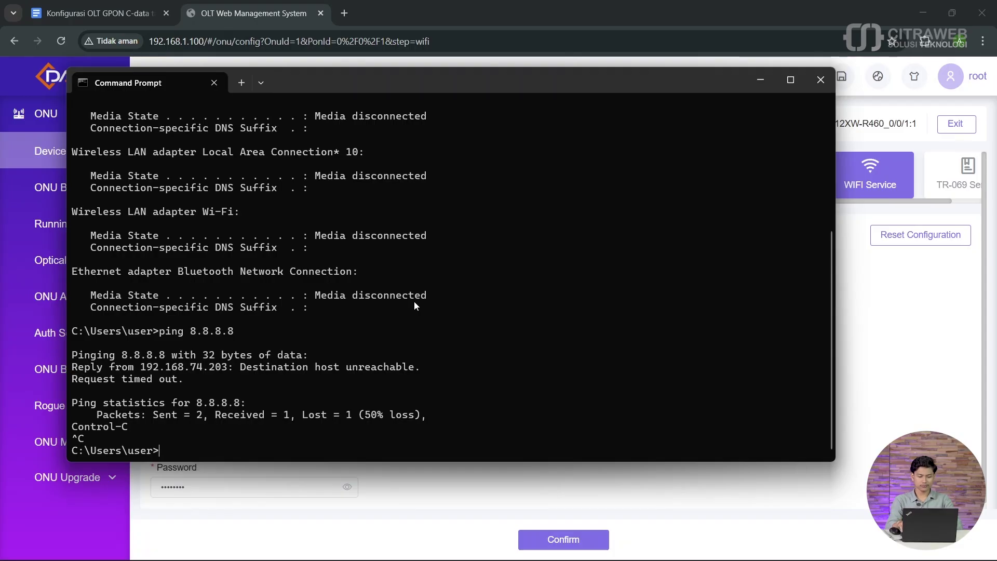
# Step: Run ipconfig and check the Wi-Fi adapter's new IPv4 address 192.168.101.70
pyautogui.write('ip')
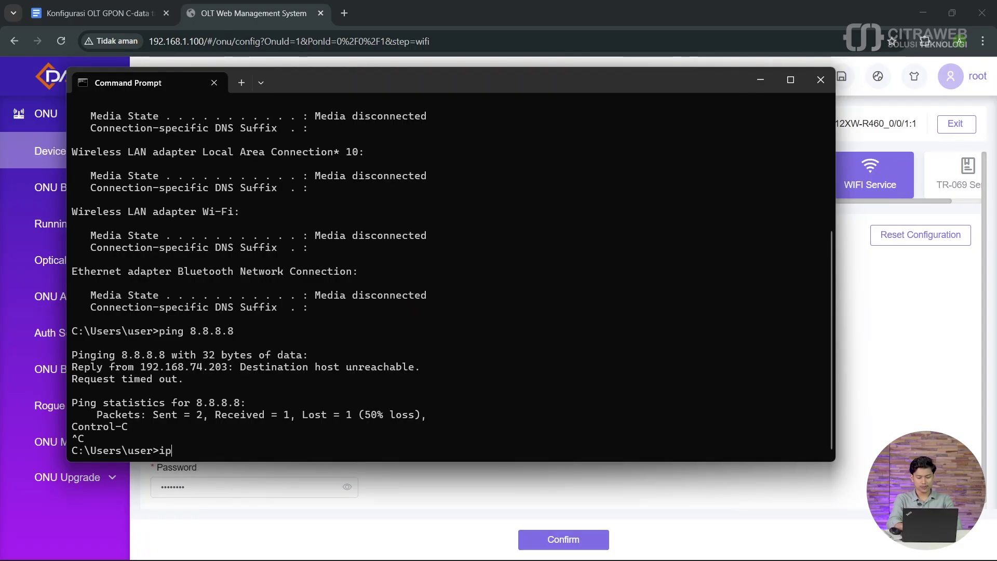
pyautogui.write('config')
pyautogui.press('Return')
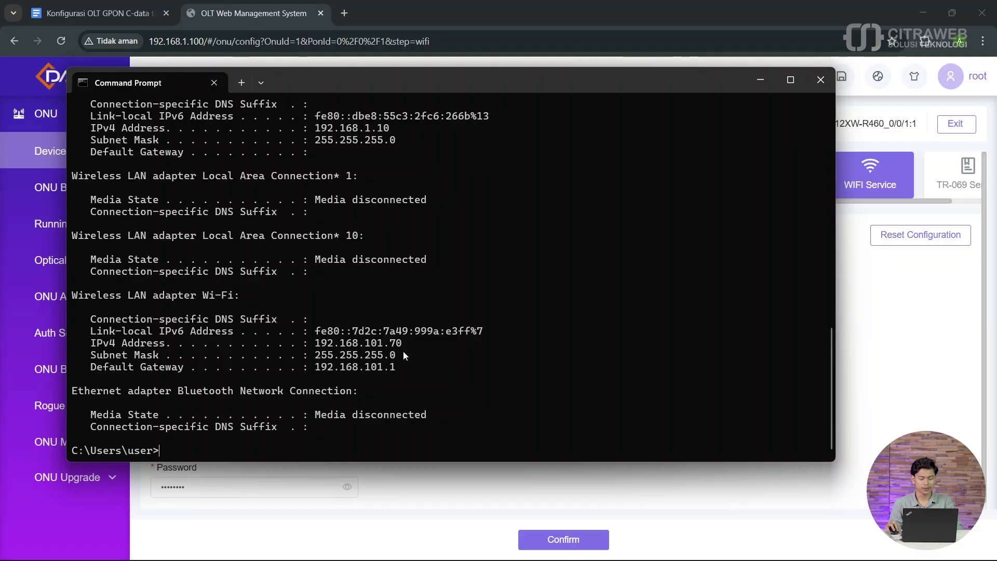
pyautogui.moveTo(356, 343); pyautogui.dragTo(322, 345)
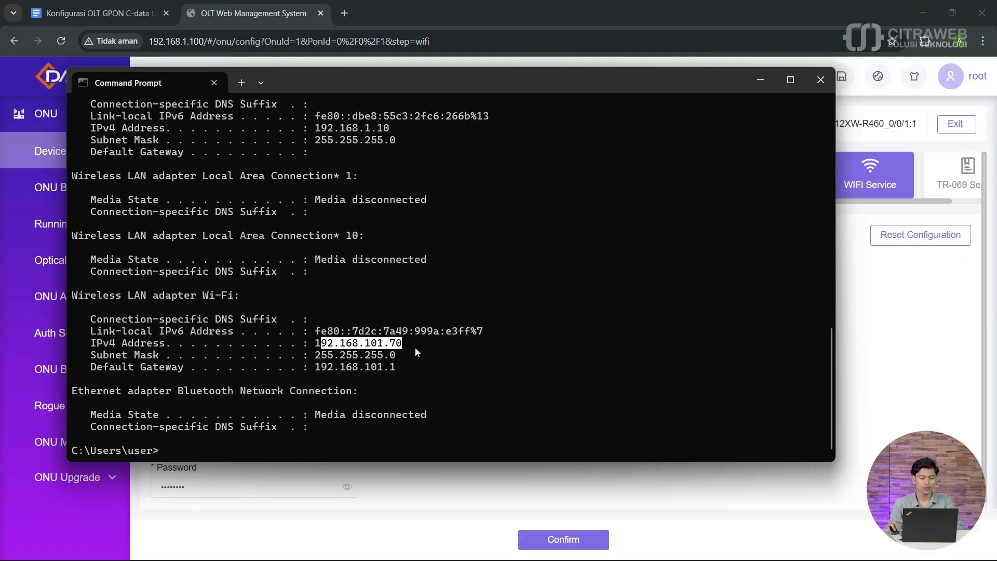
pyautogui.click(392, 344)
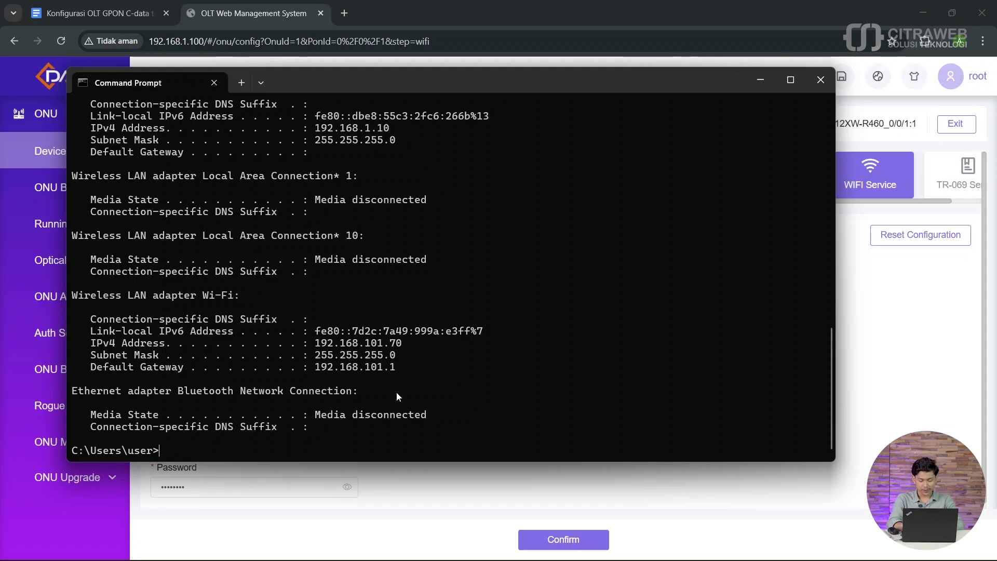
# Step: Ping 8.8.8.8 and youtube.com, both succeeding with 0% loss
pyautogui.write('ping 8.8.8.8')
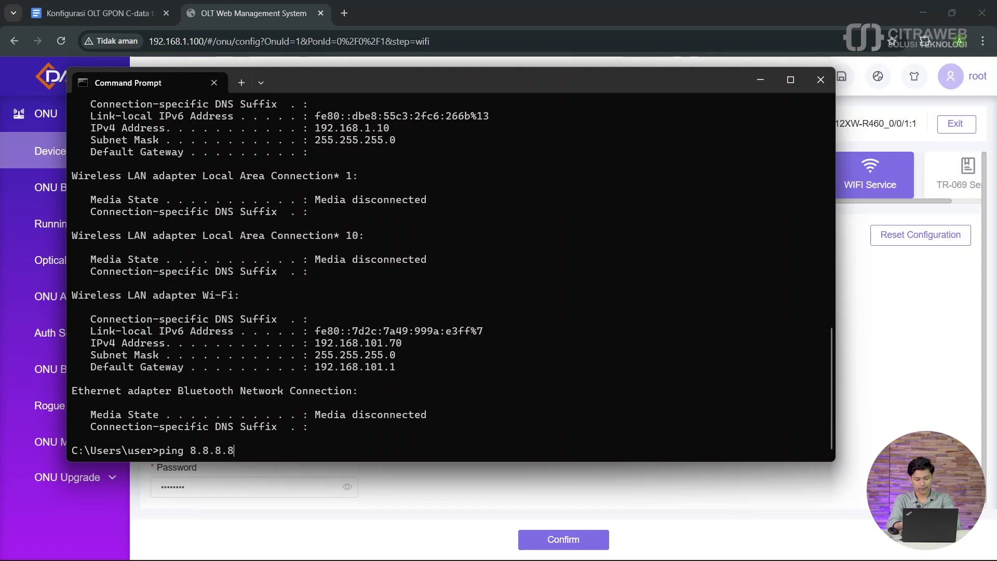
pyautogui.press('Return')
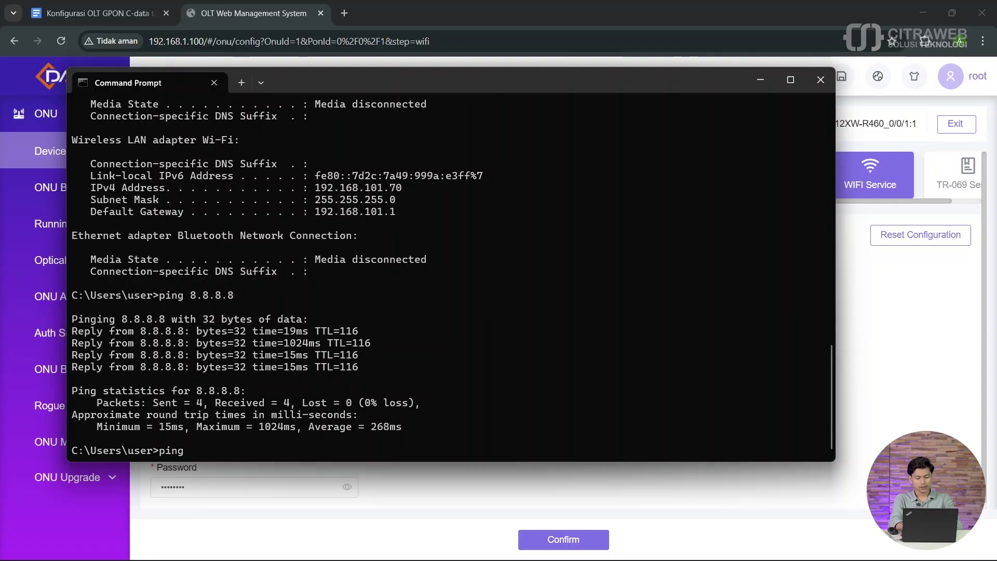
pyautogui.write('youtube')
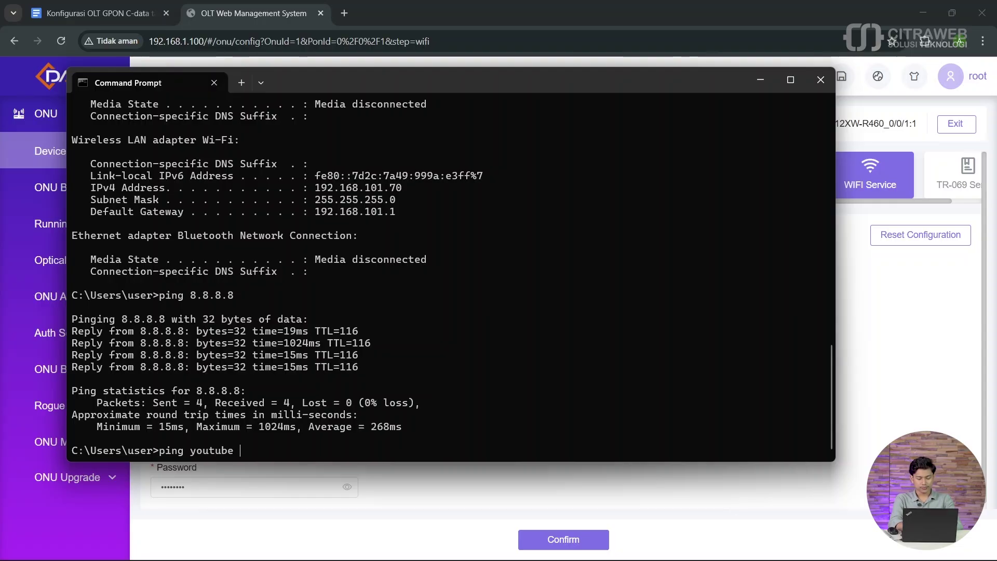
pyautogui.write('.com')
pyautogui.press('Return')
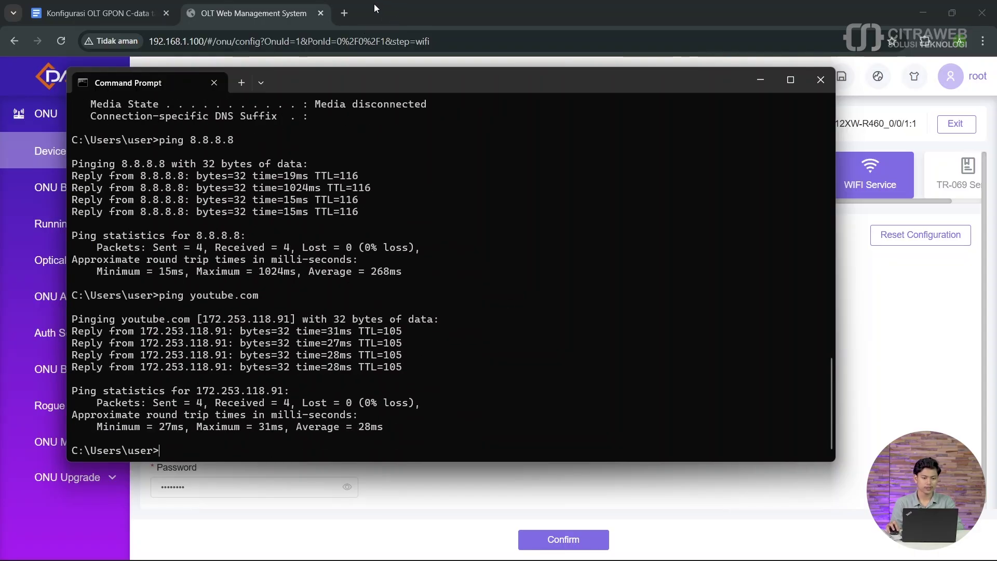
# Step: Open citraweb.com's product catalogue in a new tab and show the C-Data brand products
pyautogui.click(345, 12)
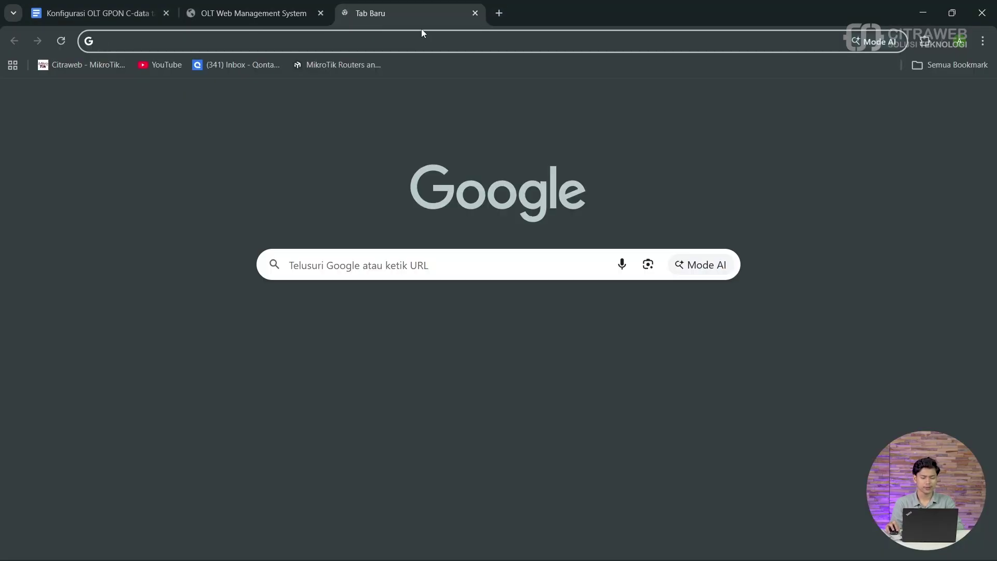
pyautogui.click(73, 63)
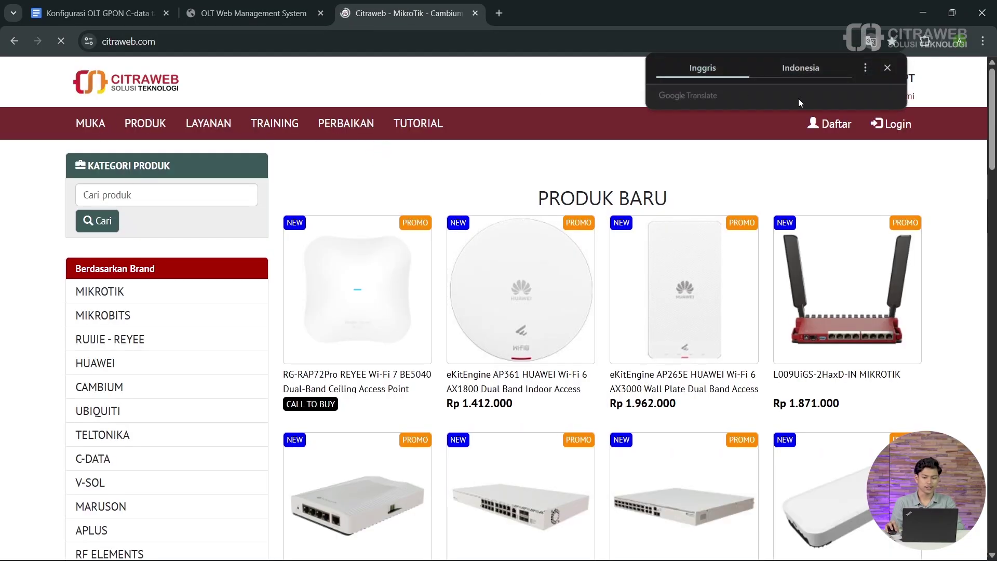
pyautogui.click(165, 129)
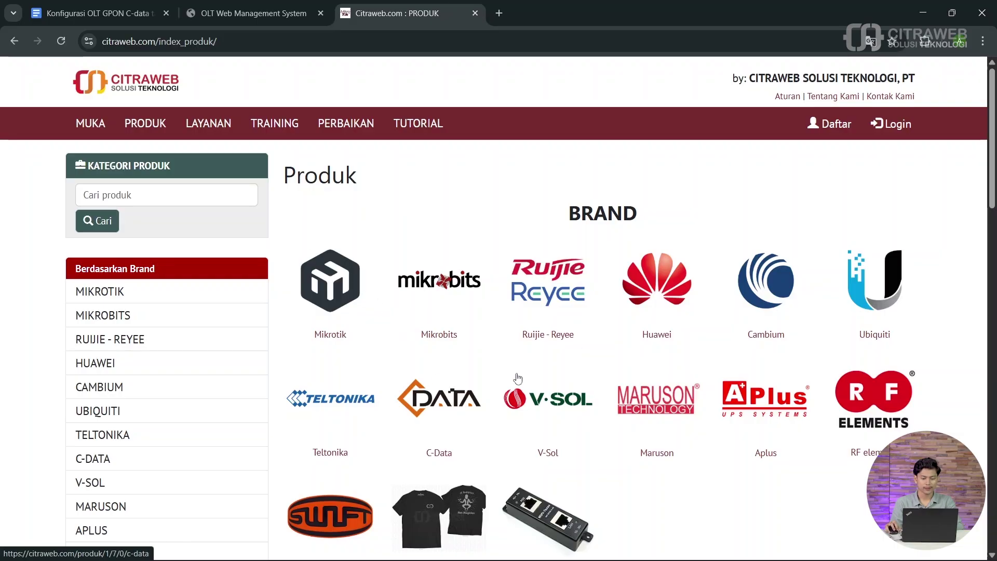
pyautogui.click(441, 400)
# Step: Scroll through the C-Data ONU listing and prices, then return to Command Prompt
pyautogui.scroll(-5, 566, 296)
pyautogui.scroll(-5, 565, 295)
pyautogui.scroll(10, 567, 289)
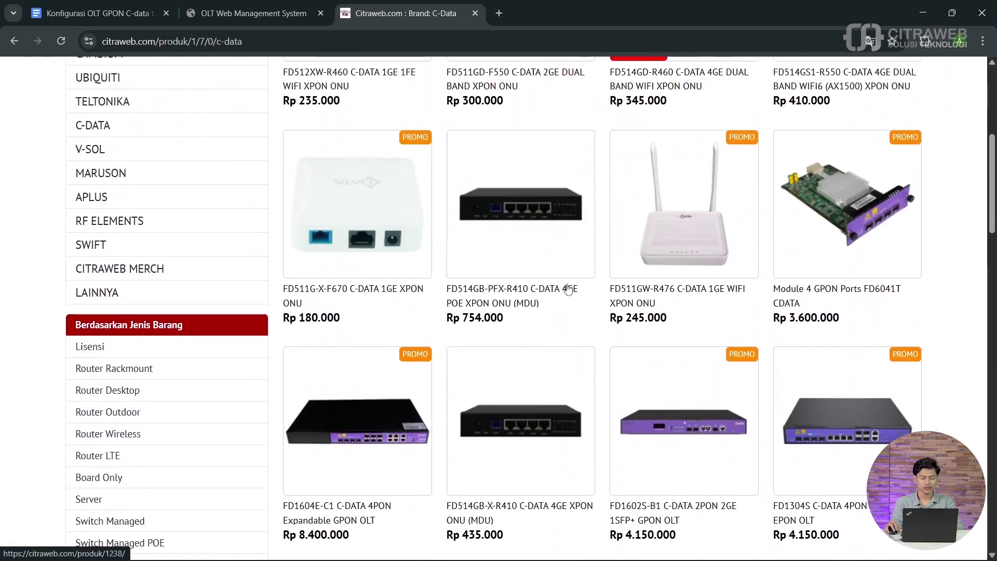
pyautogui.scroll(-12, 570, 227)
pyautogui.scroll(12, 580, 238)
pyautogui.scroll(-12, 577, 218)
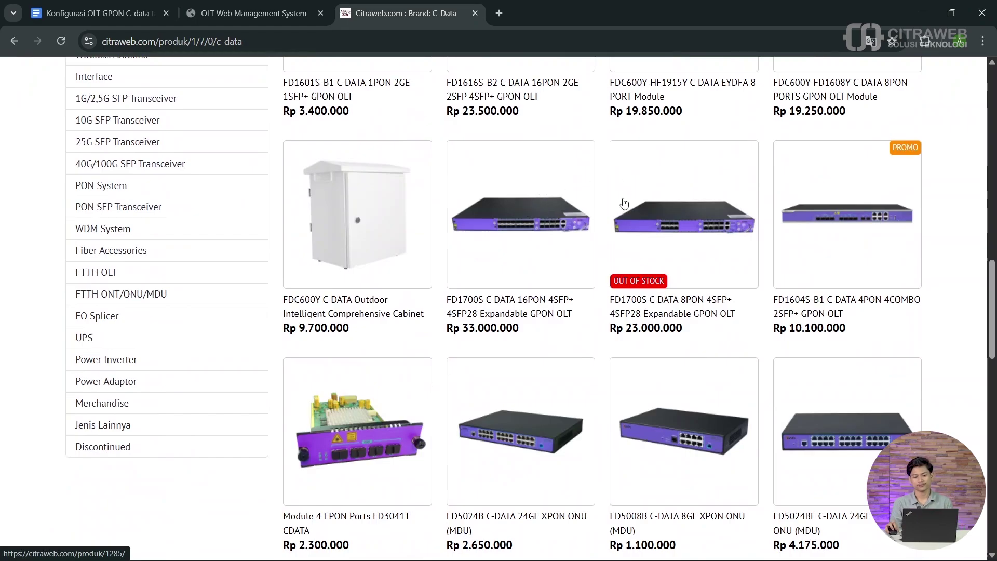
pyautogui.scroll(-5, 550, 187)
pyautogui.scroll(11, 556, 172)
pyautogui.scroll(12, 556, 170)
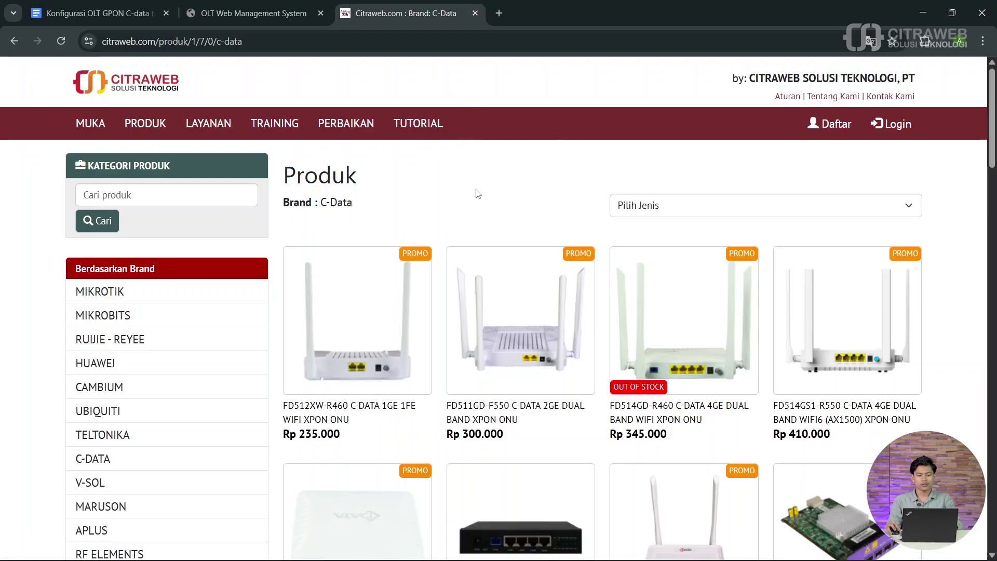
pyautogui.moveTo(811, 560)
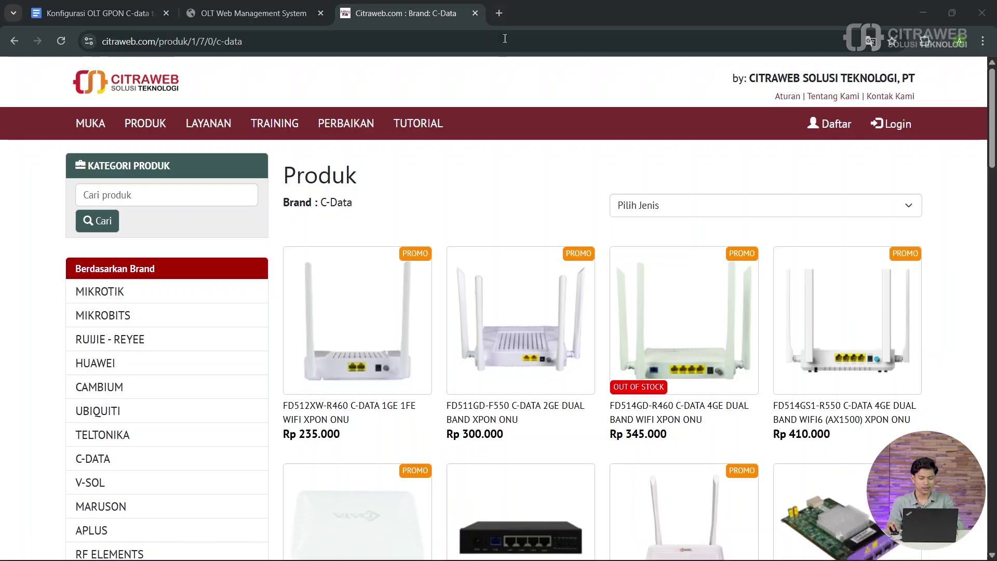
pyautogui.hotkey('alt', 'Tab')
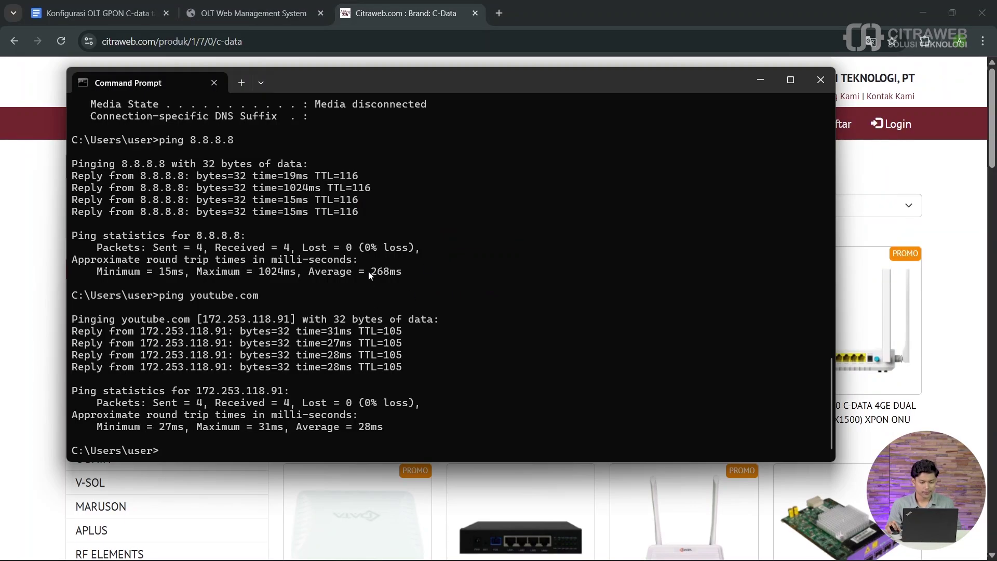
# Step: Rerun ipconfig and copy the Wi-Fi default gateway 192.168.101.1
pyautogui.write('ipc')
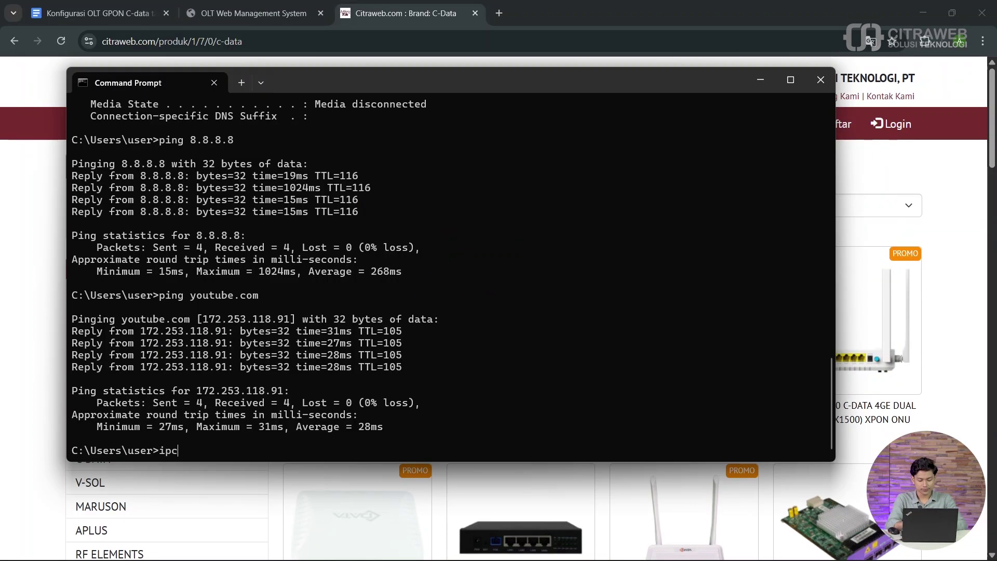
pyautogui.write('onfig')
pyautogui.press('Return')
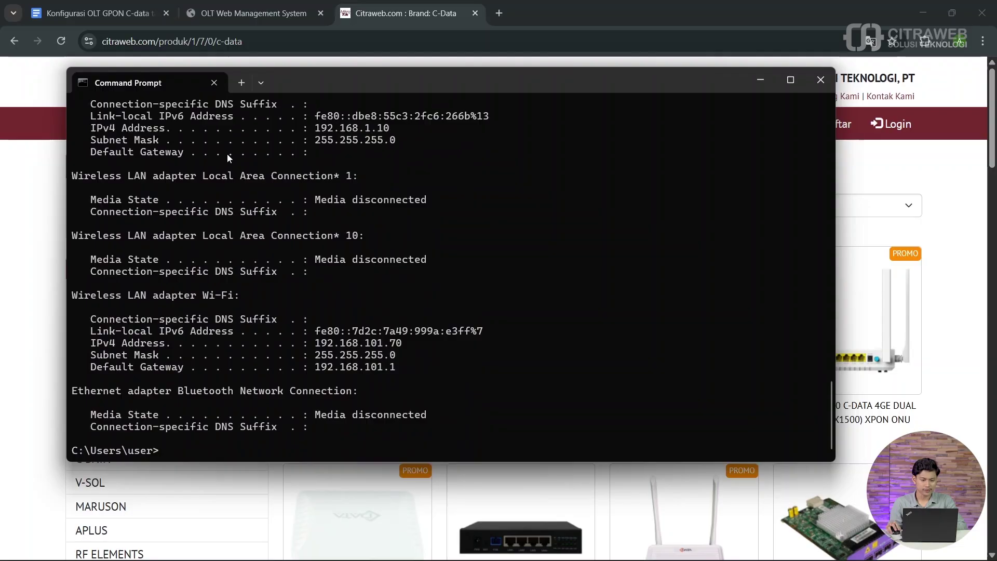
pyautogui.scroll(1, 383, 338)
pyautogui.moveTo(395, 405); pyautogui.dragTo(318, 406)
pyautogui.hotkey('ctrl', 'c')
pyautogui.click(397, 405)
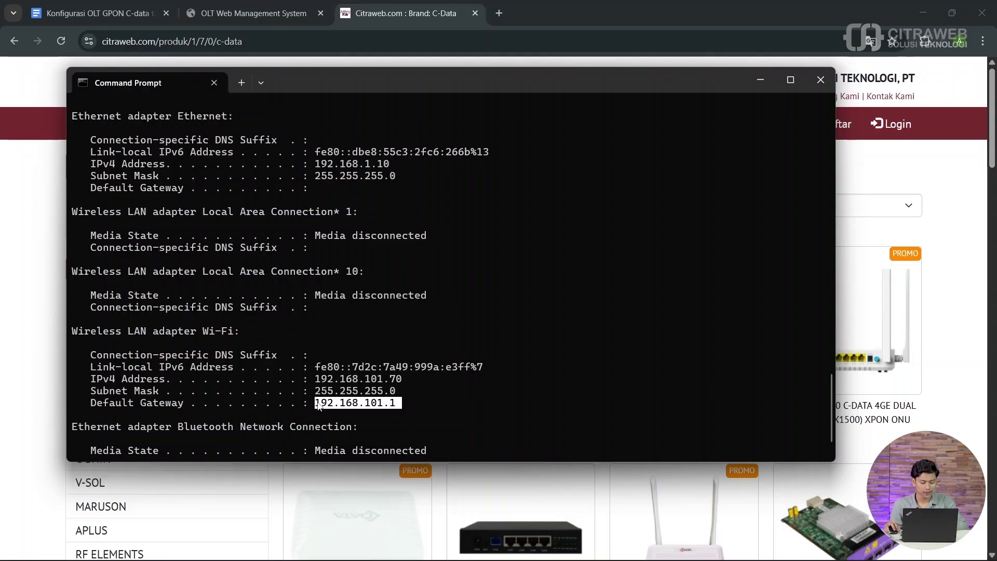
pyautogui.click(322, 399)
pyautogui.click(535, 2)
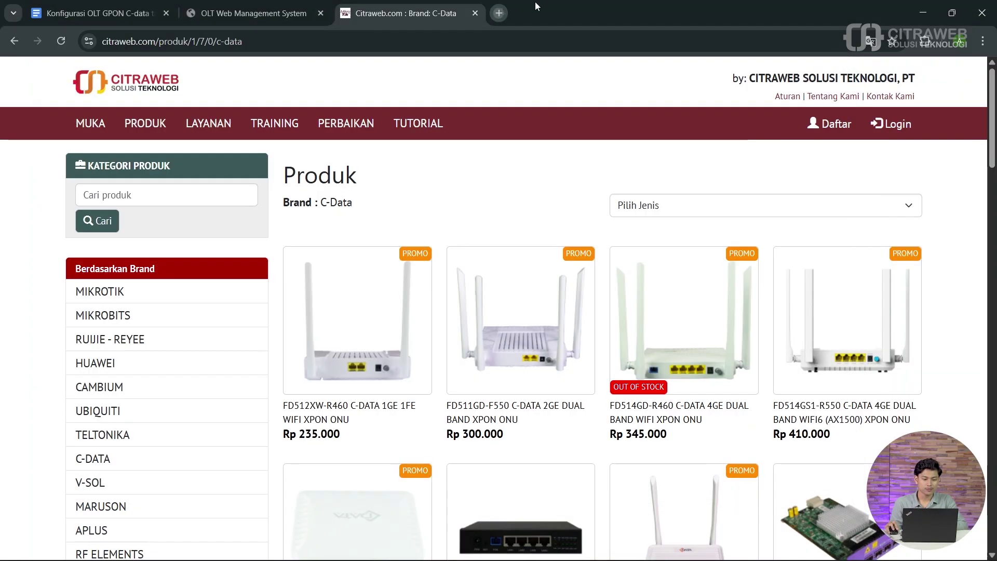
# Step: Load 192.168.101.1 in a new tab and log in to the ONU with the admin account
pyautogui.hotkey('ctrl', 't')
pyautogui.hotkey('ctrl', 'v')
pyautogui.press('Return')
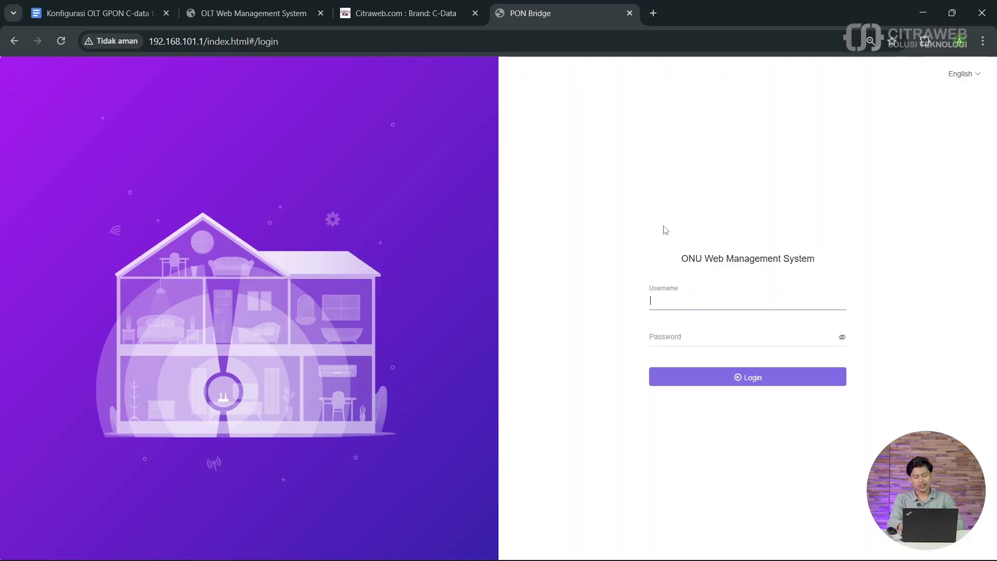
pyautogui.write('adminisp')
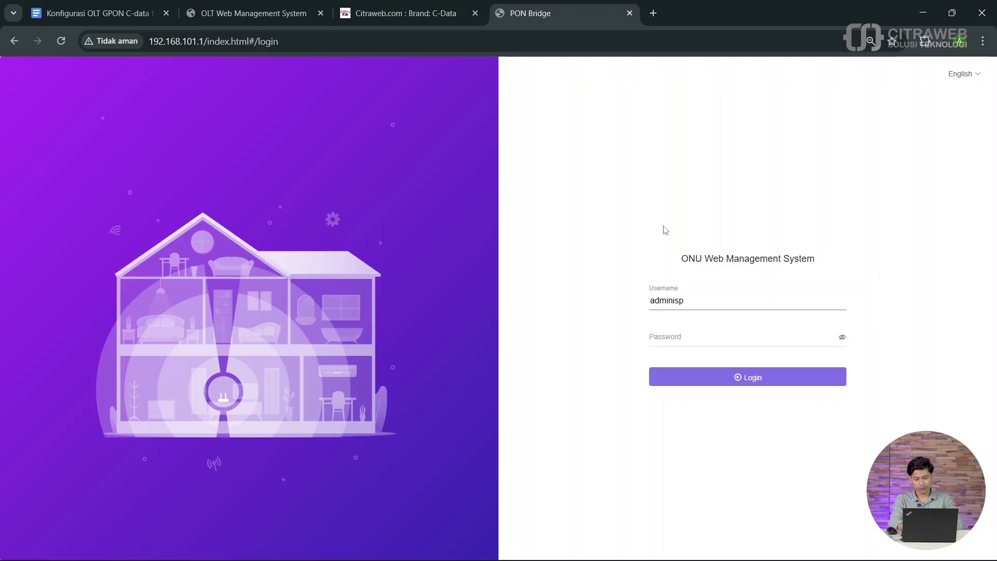
pyautogui.press('Tab')
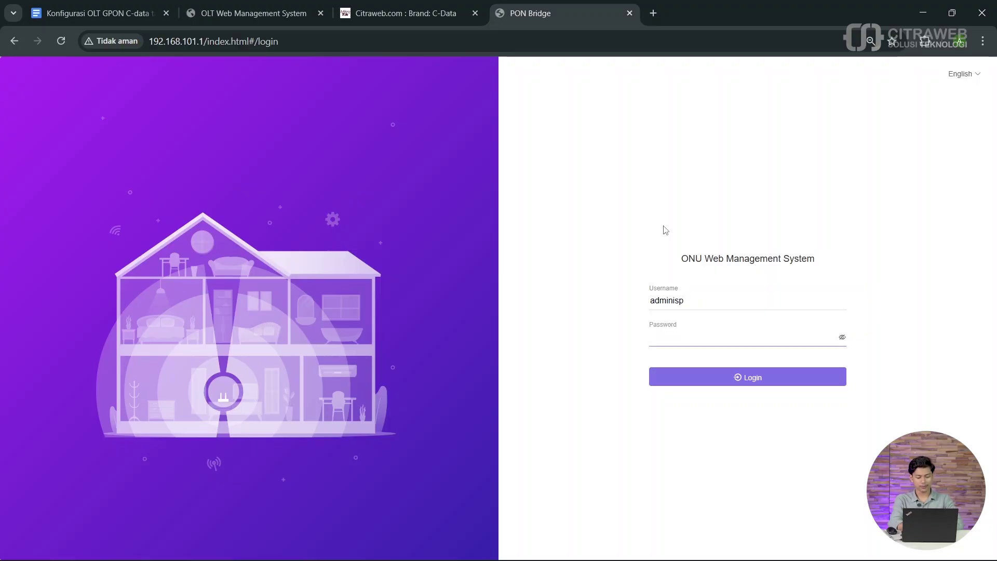
pyautogui.write('adminisp')
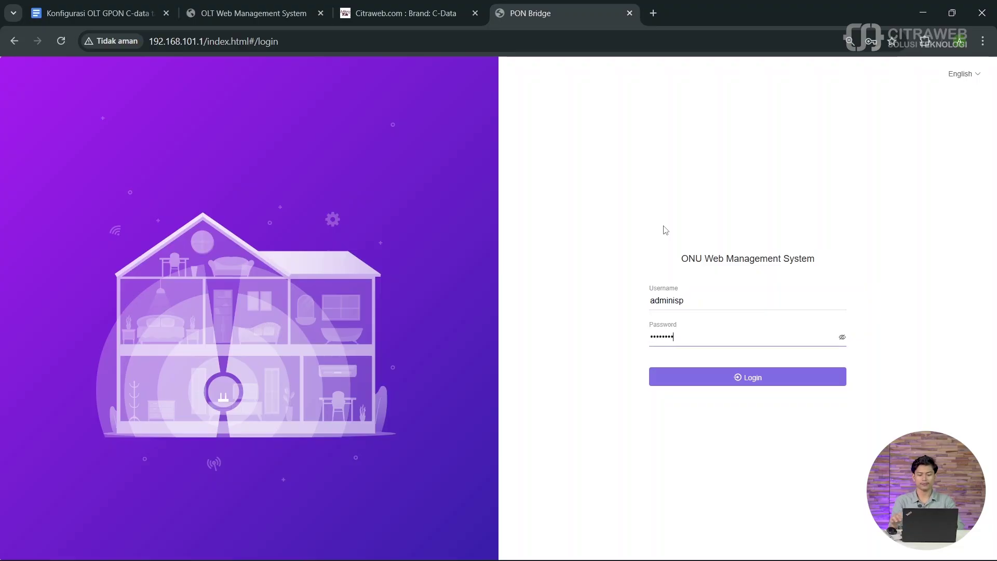
pyautogui.click(842, 337)
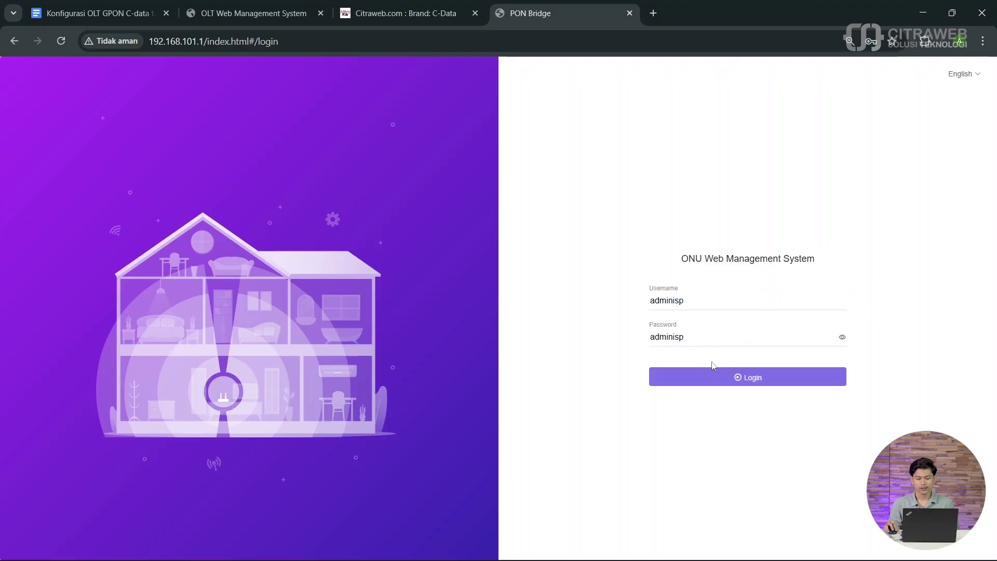
pyautogui.click(719, 378)
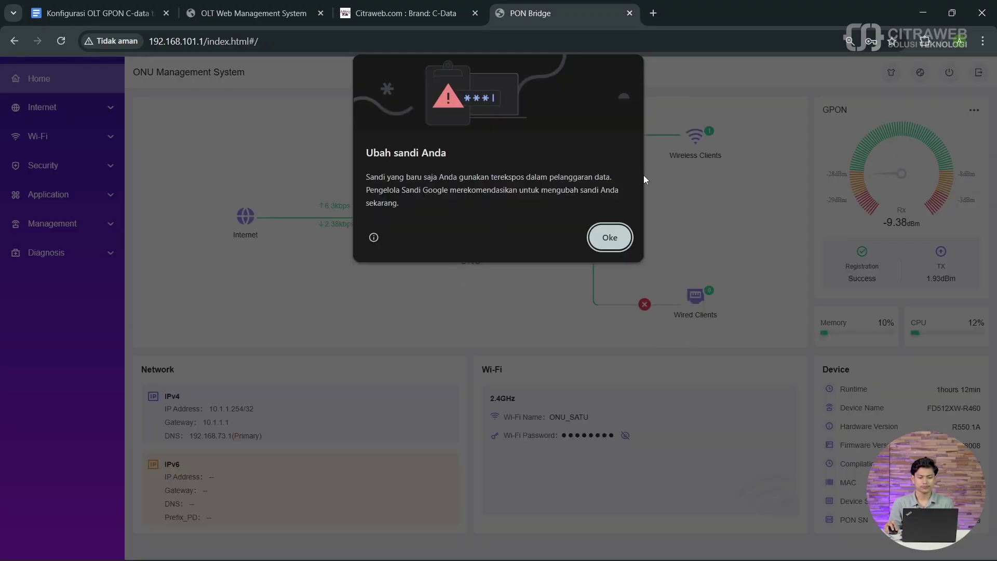
pyautogui.click(610, 237)
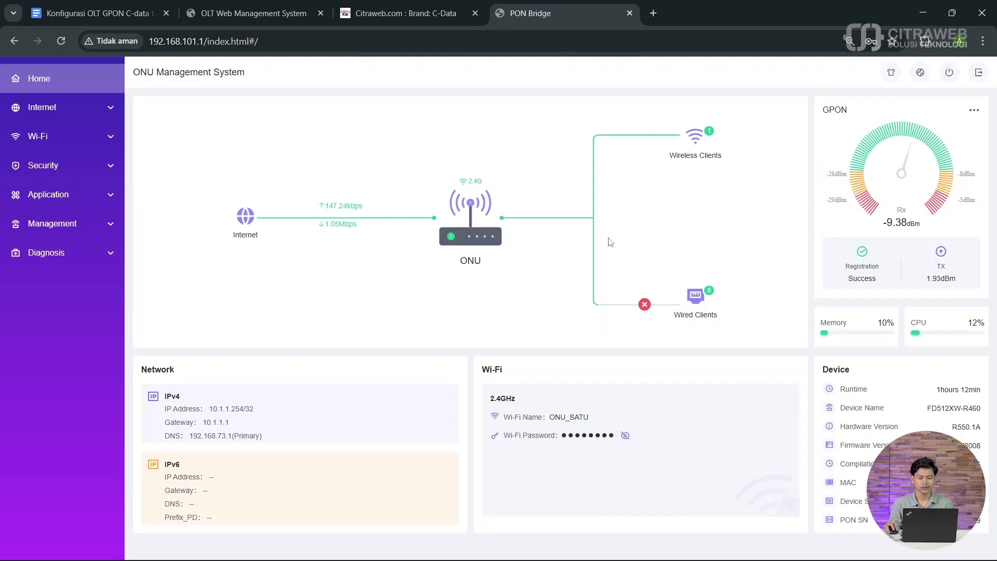
# Step: View Internet > WAN showing PPPoE up at 10.1.1.254, then return to the OLT tab
pyautogui.click(99, 103)
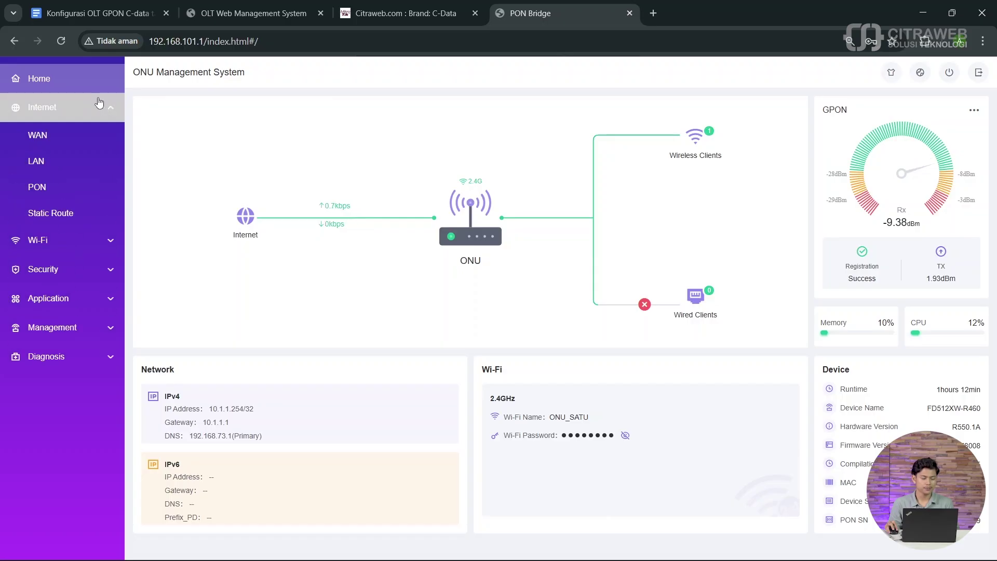
pyautogui.click(91, 133)
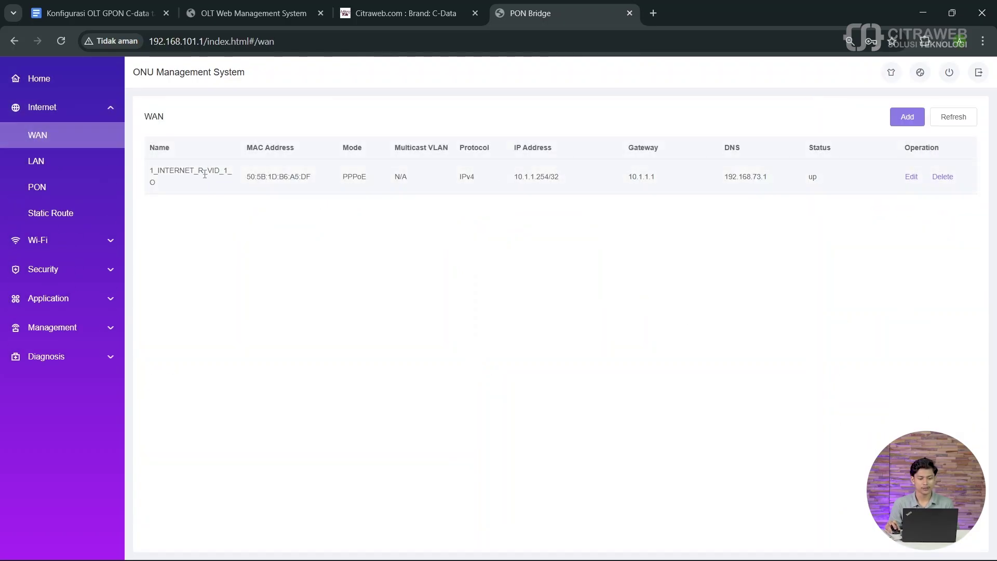
pyautogui.moveTo(513, 177); pyautogui.dragTo(550, 177)
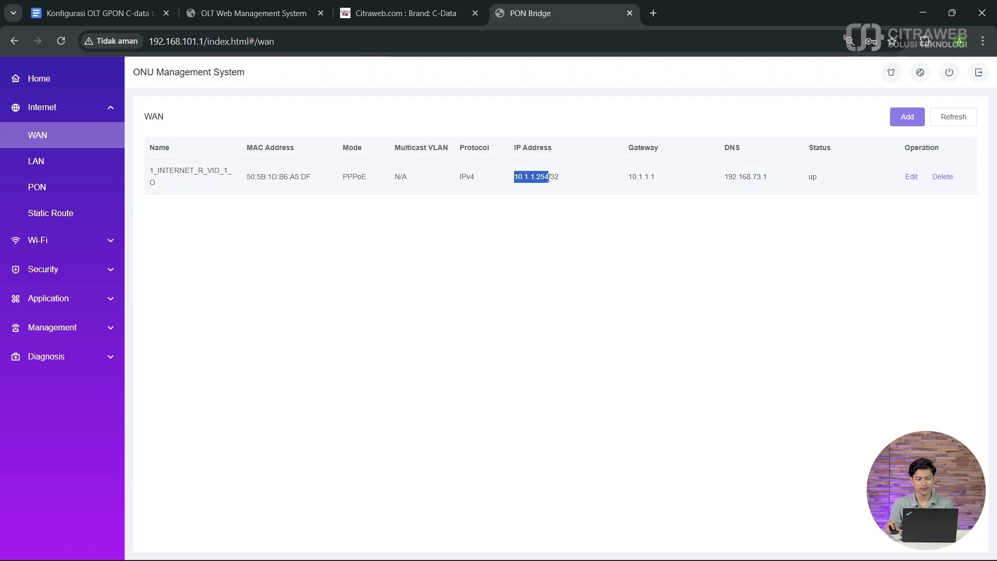
pyautogui.click(270, 3)
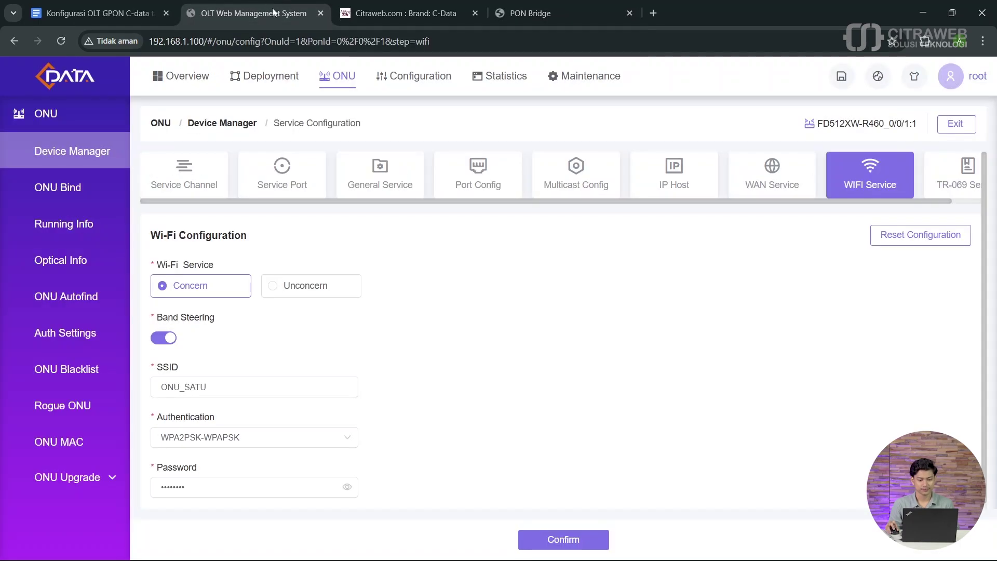
# Step: Confirm the ONU's PPPoE WAN address 10.1.1.254 in WAN Configuration, then return to the ONU's WAN page
pyautogui.click(771, 182)
pyautogui.scroll(-3, 569, 272)
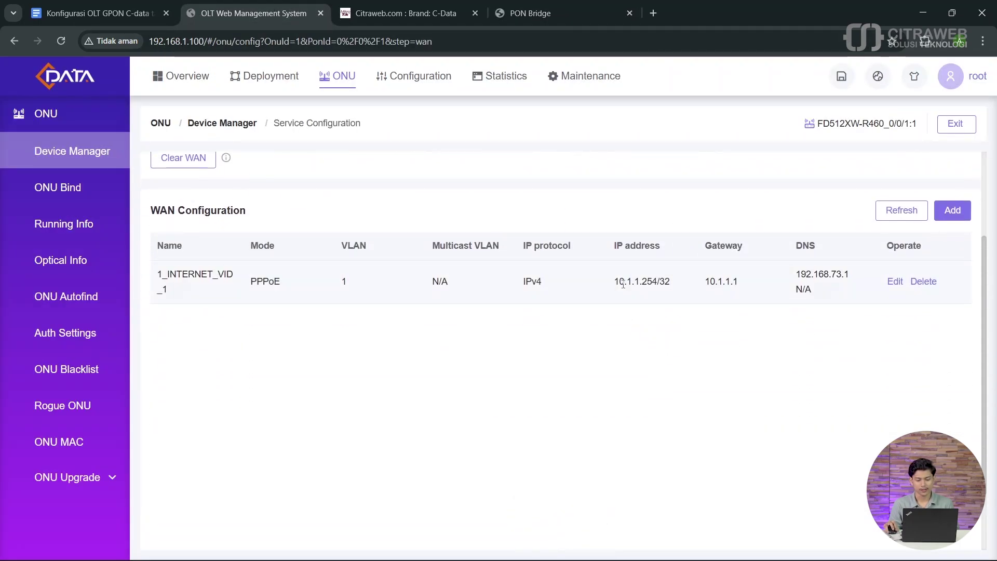
pyautogui.moveTo(614, 281); pyautogui.dragTo(655, 281)
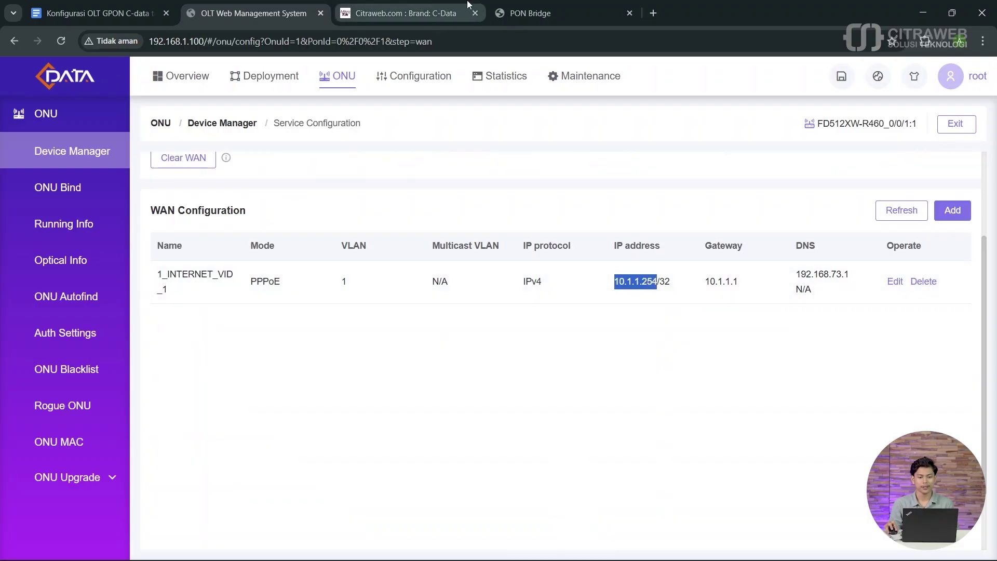
pyautogui.click(525, 12)
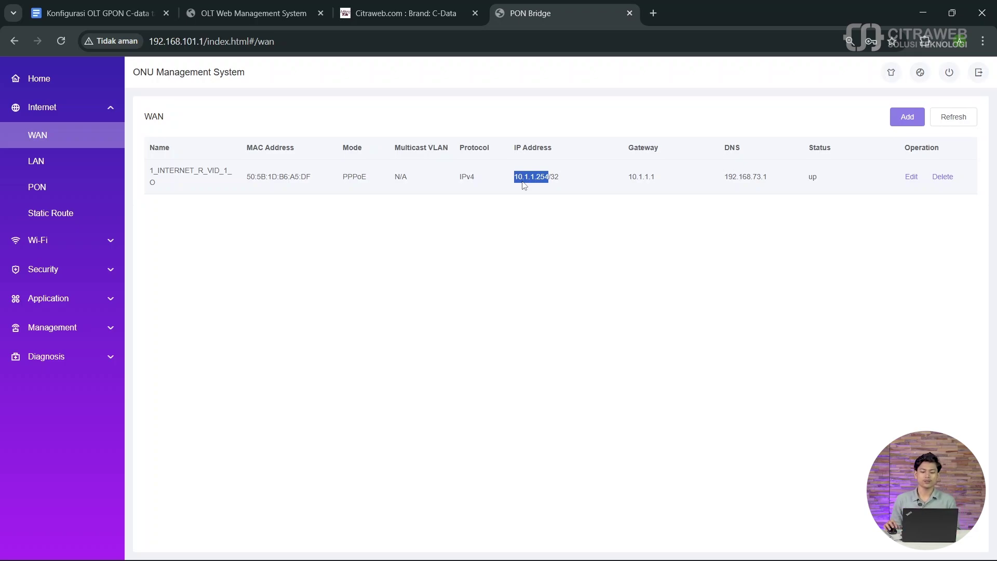
pyautogui.click(521, 180)
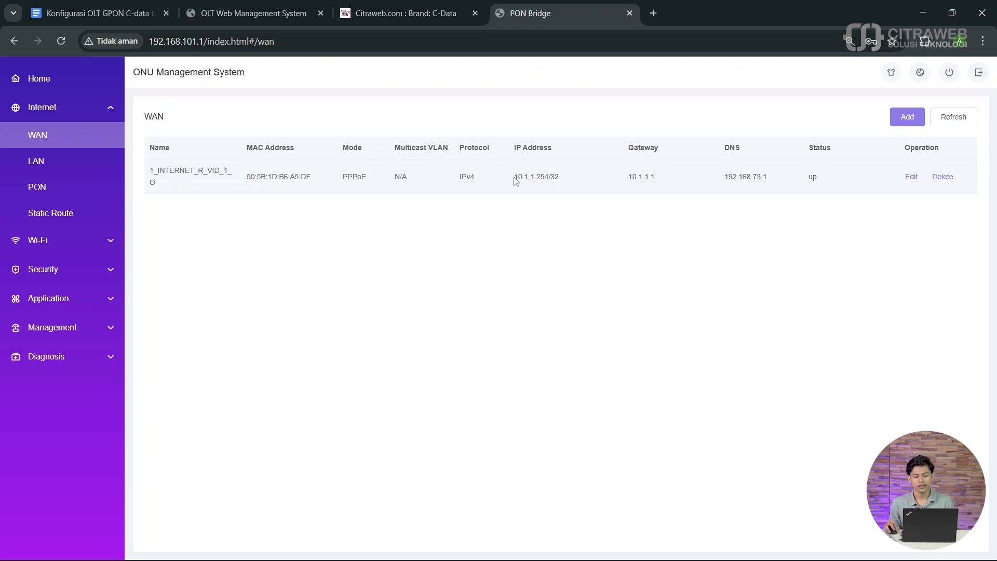
pyautogui.moveTo(516, 181); pyautogui.dragTo(550, 177)
pyautogui.click(544, 180)
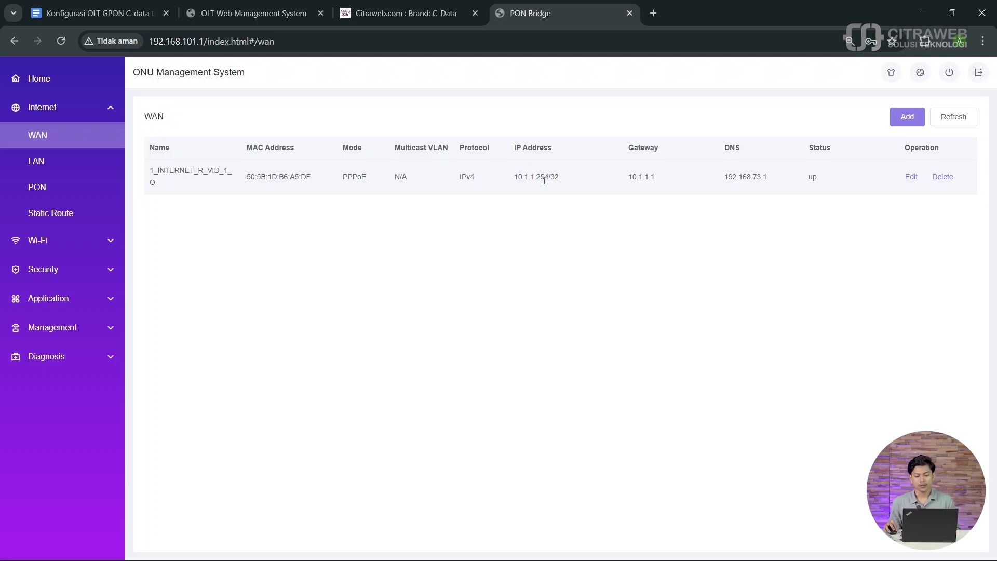